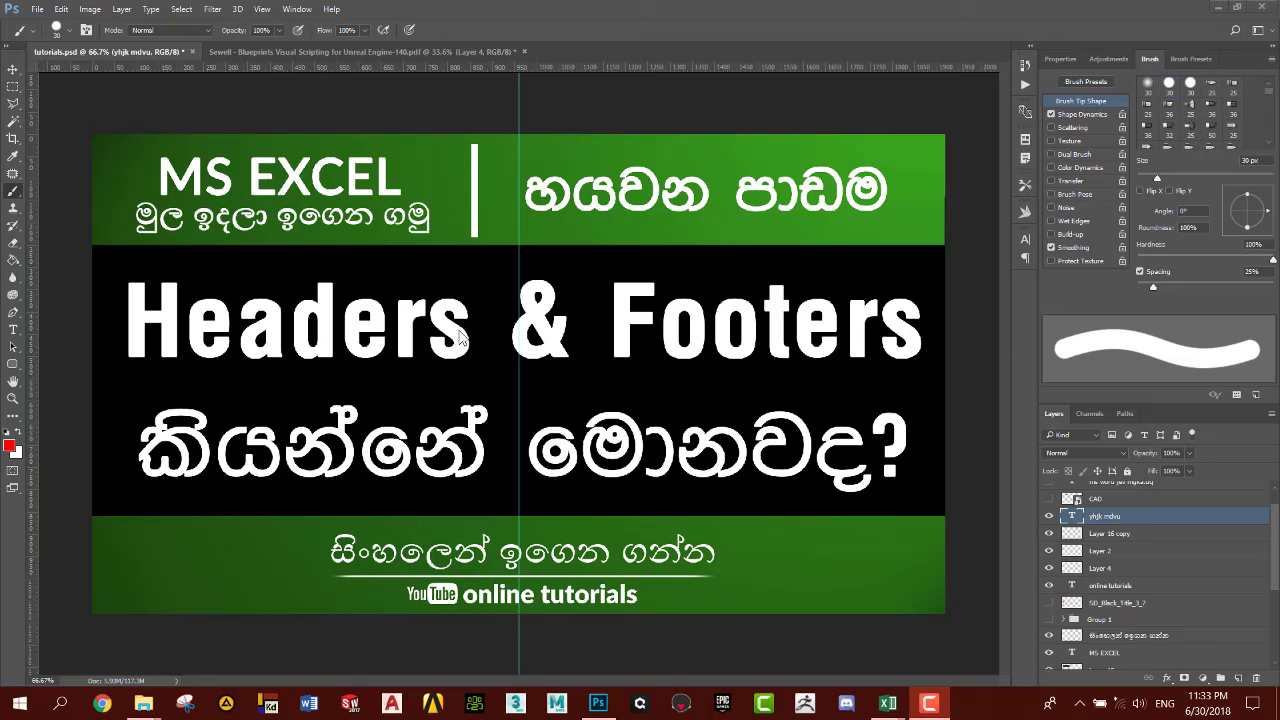
Switch to the Blueprints Visual Scripting PDF document showing page 121.
click(391, 55)
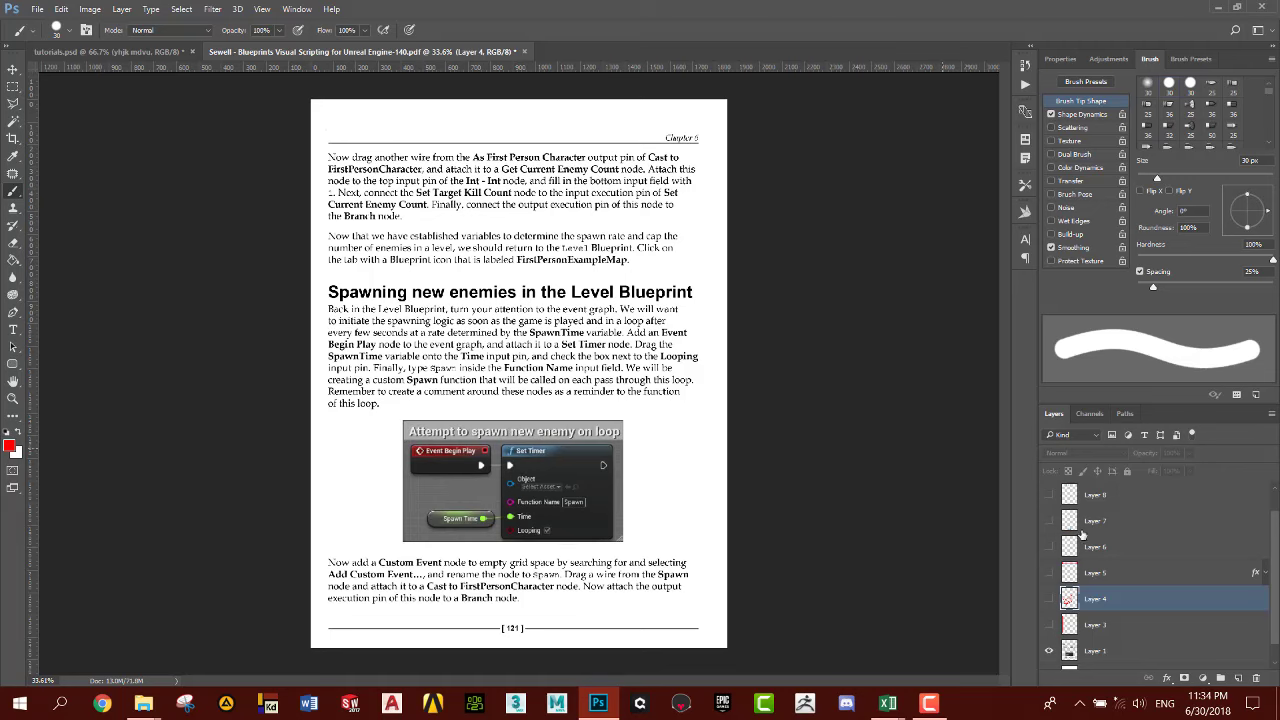
Make Layer 3 visible so a red frame outlines the page 121 body text.
scroll(1134, 608, down, 1)
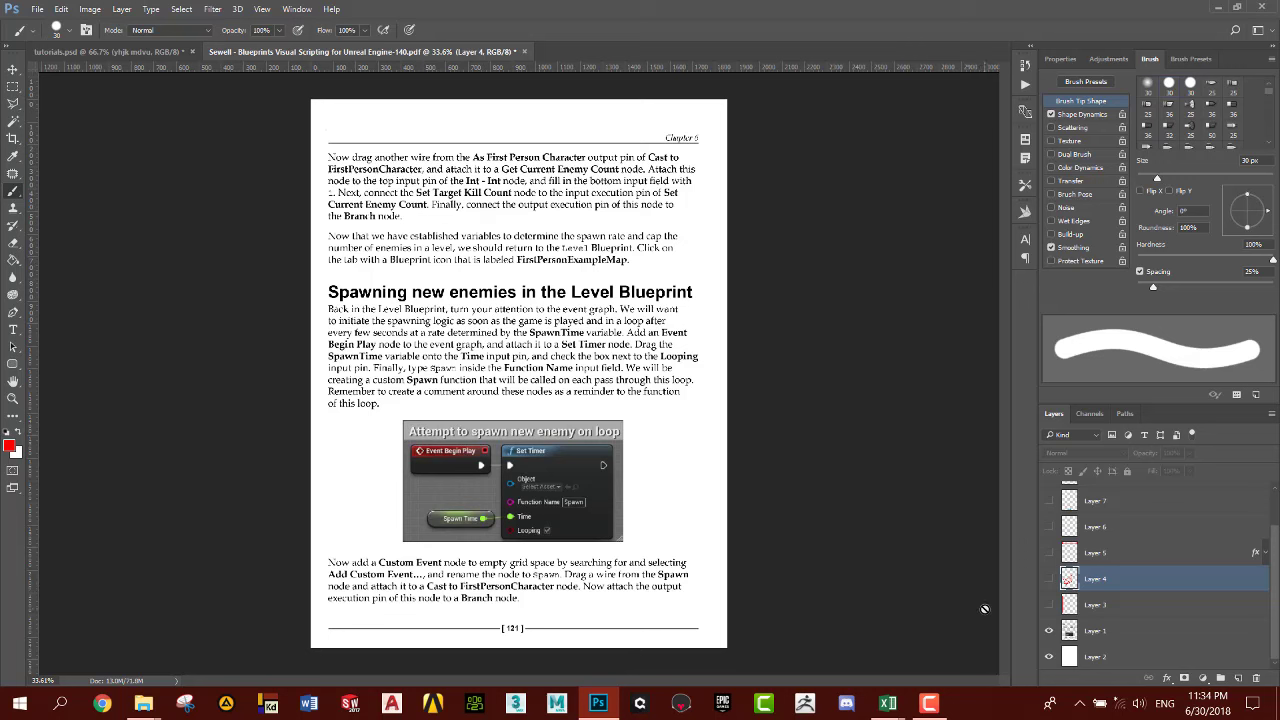
click(1049, 604)
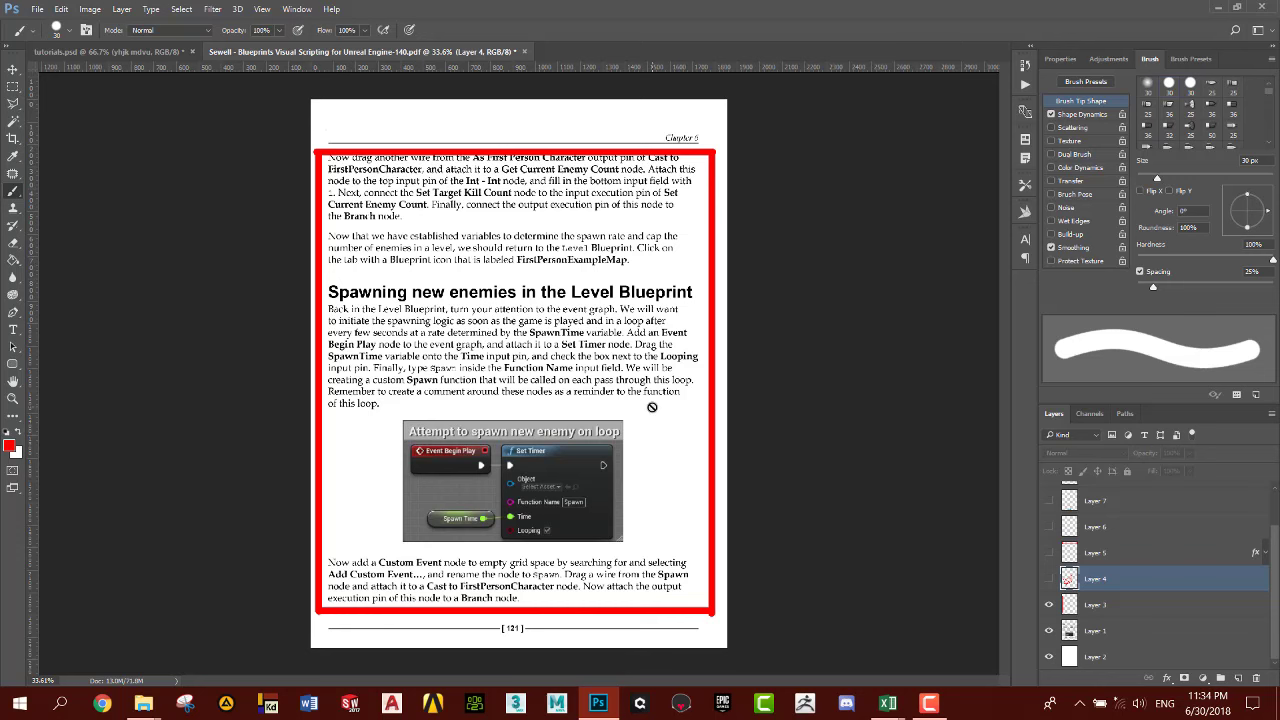
Turn on Layers 4, 5 and 6: red Content (Body) note, green header box, blue footer box.
click(1048, 579)
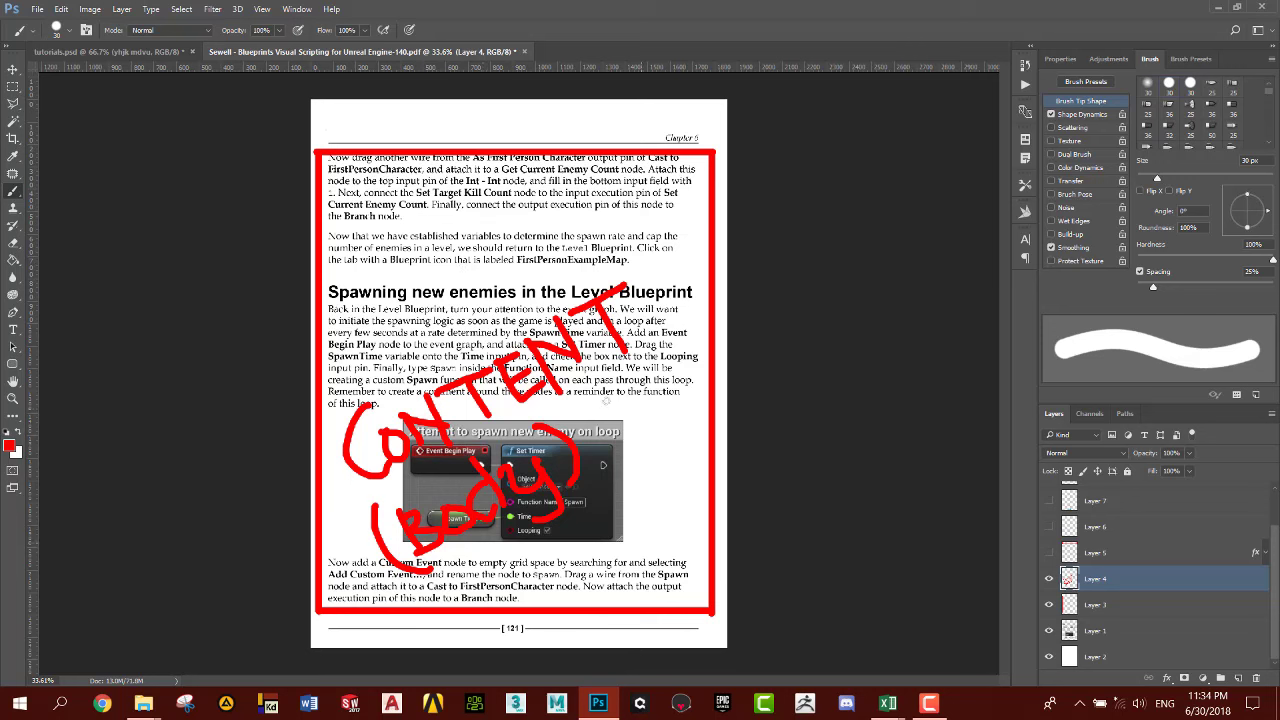
click(1048, 552)
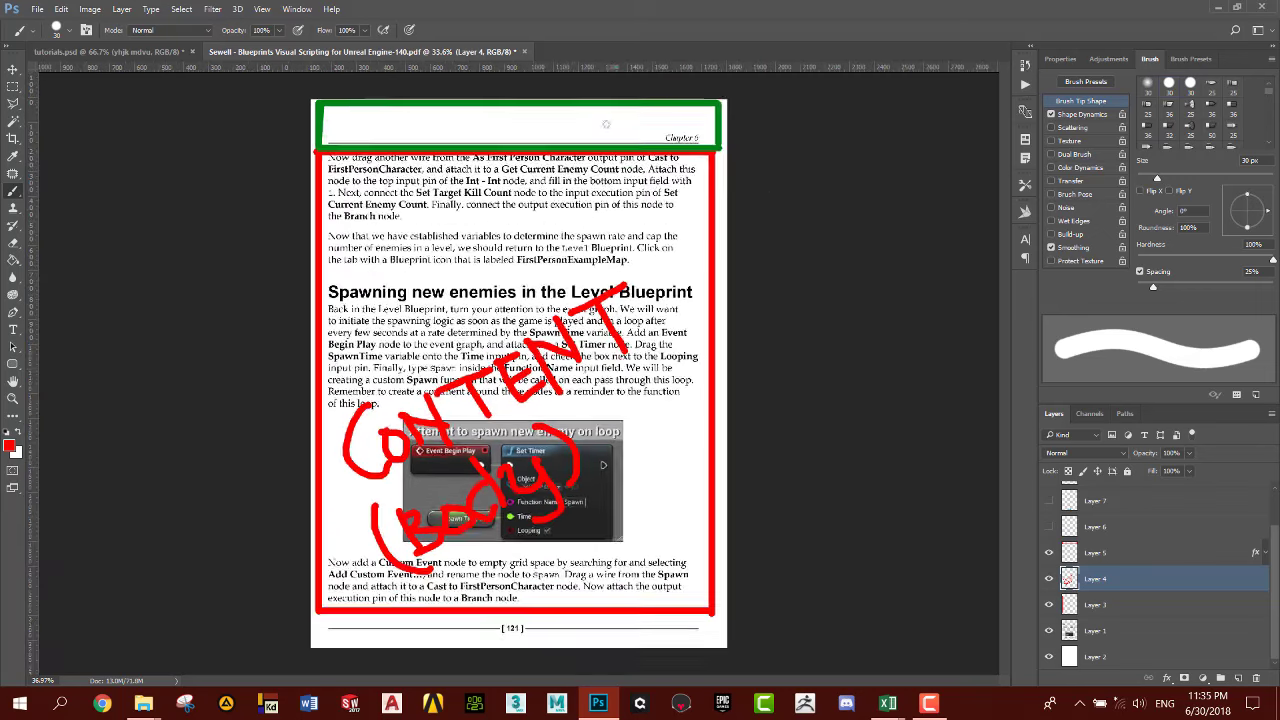
scroll(590, 104, up, 1)
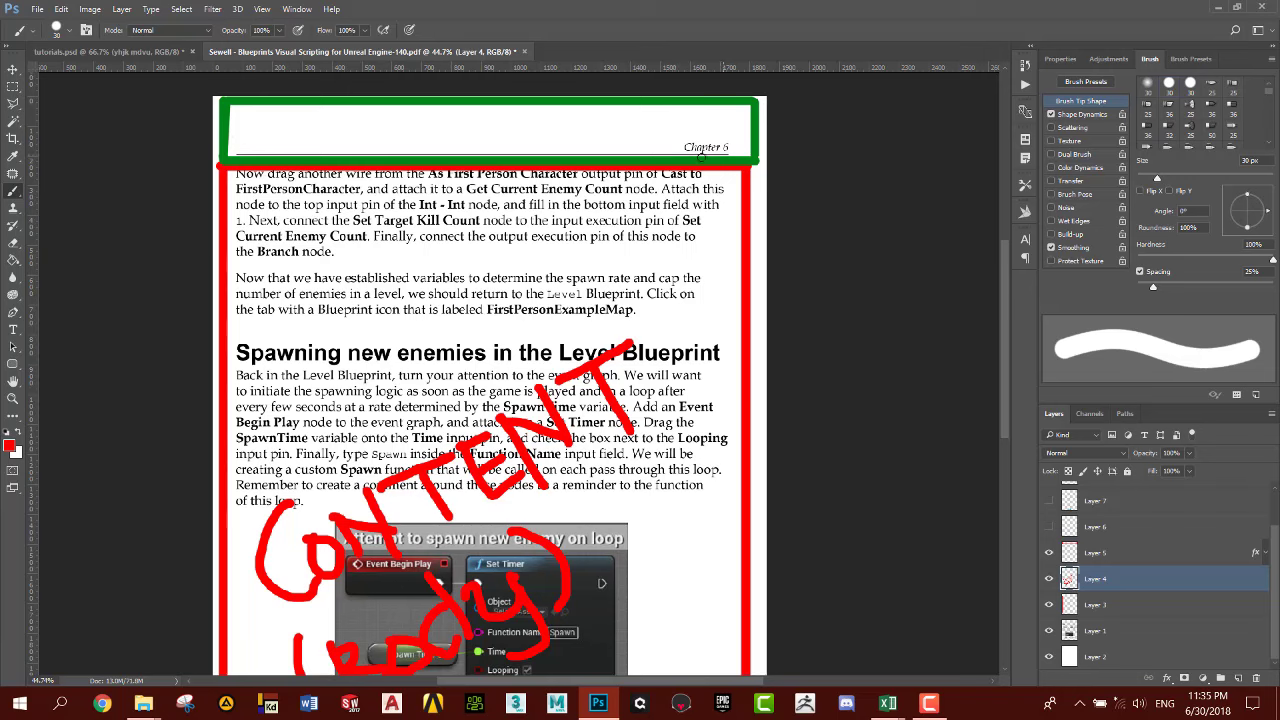
scroll(590, 193, down, 1)
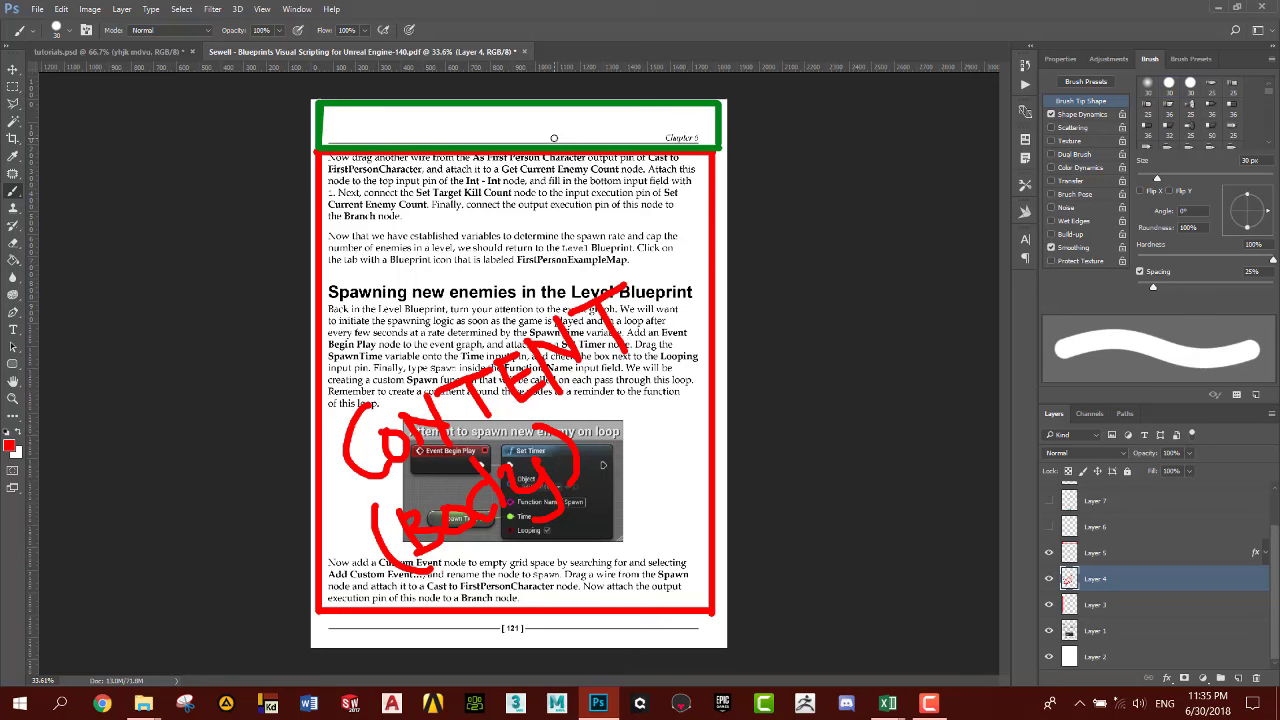
click(1050, 533)
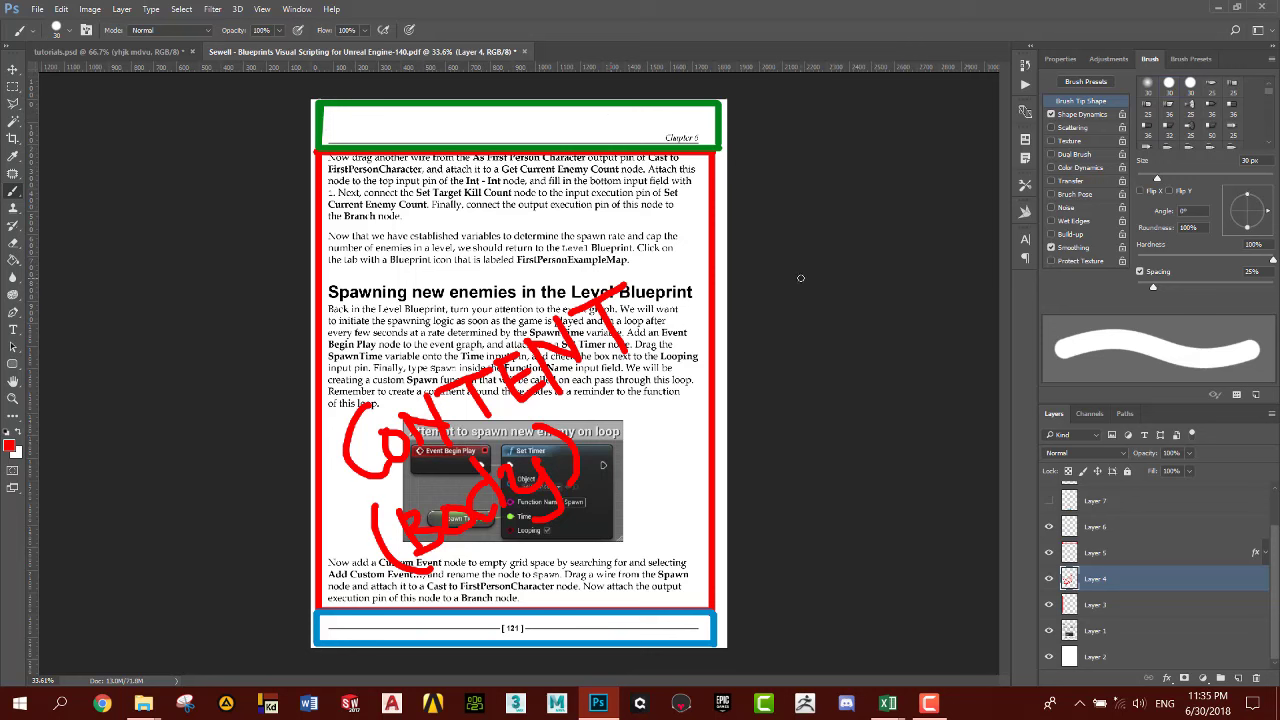
Turn on Layers 7, 8 and 9: FOOTER label, HEADER label and magenta stick figure.
scroll(1080, 600, up, 1)
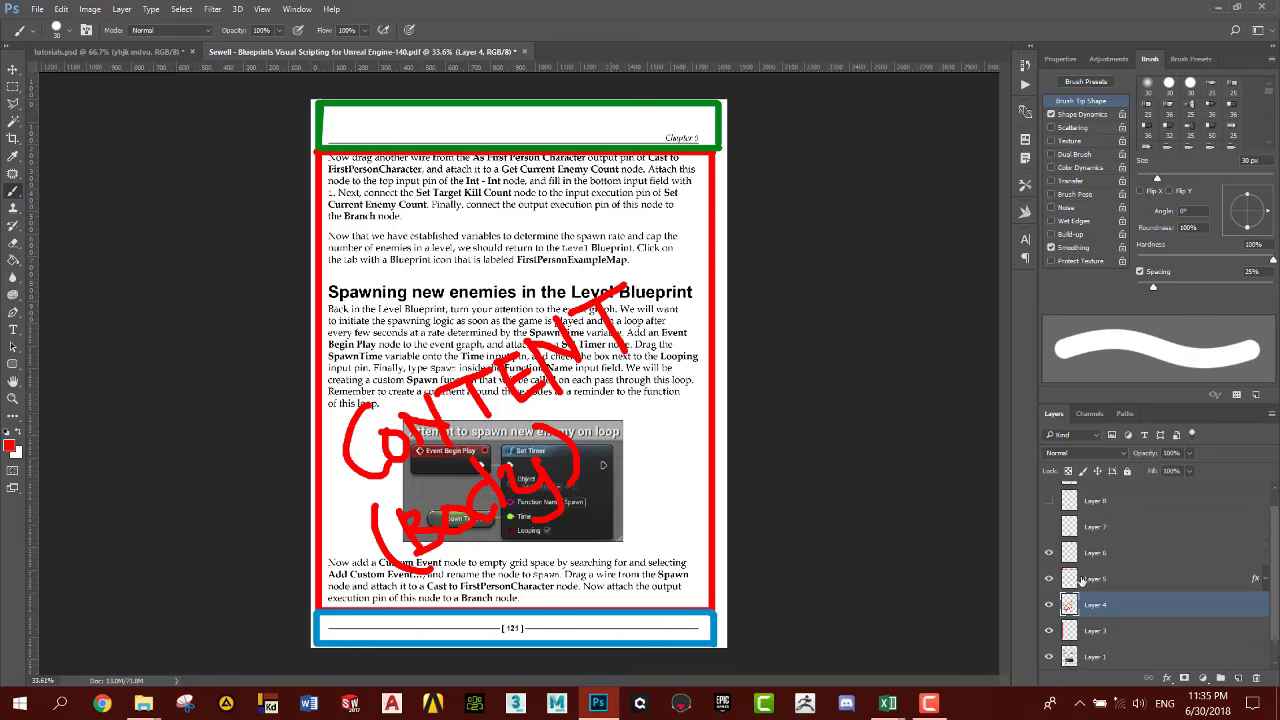
click(1049, 526)
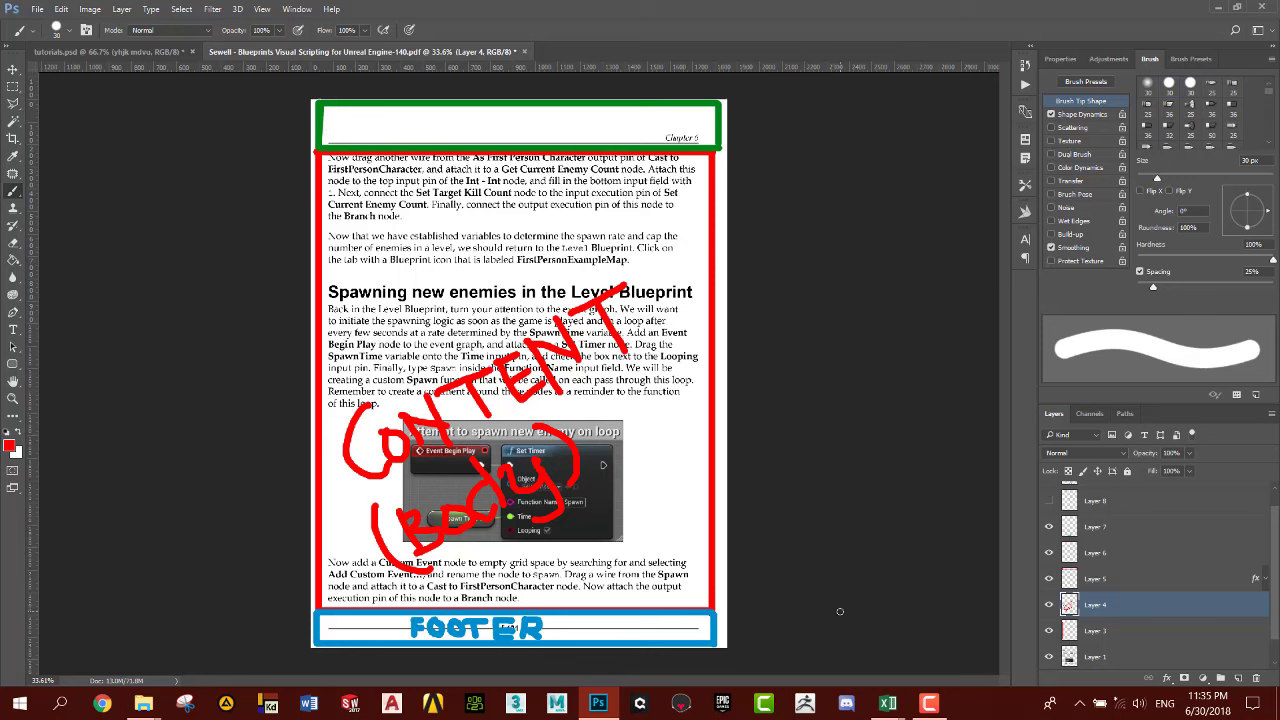
click(1049, 500)
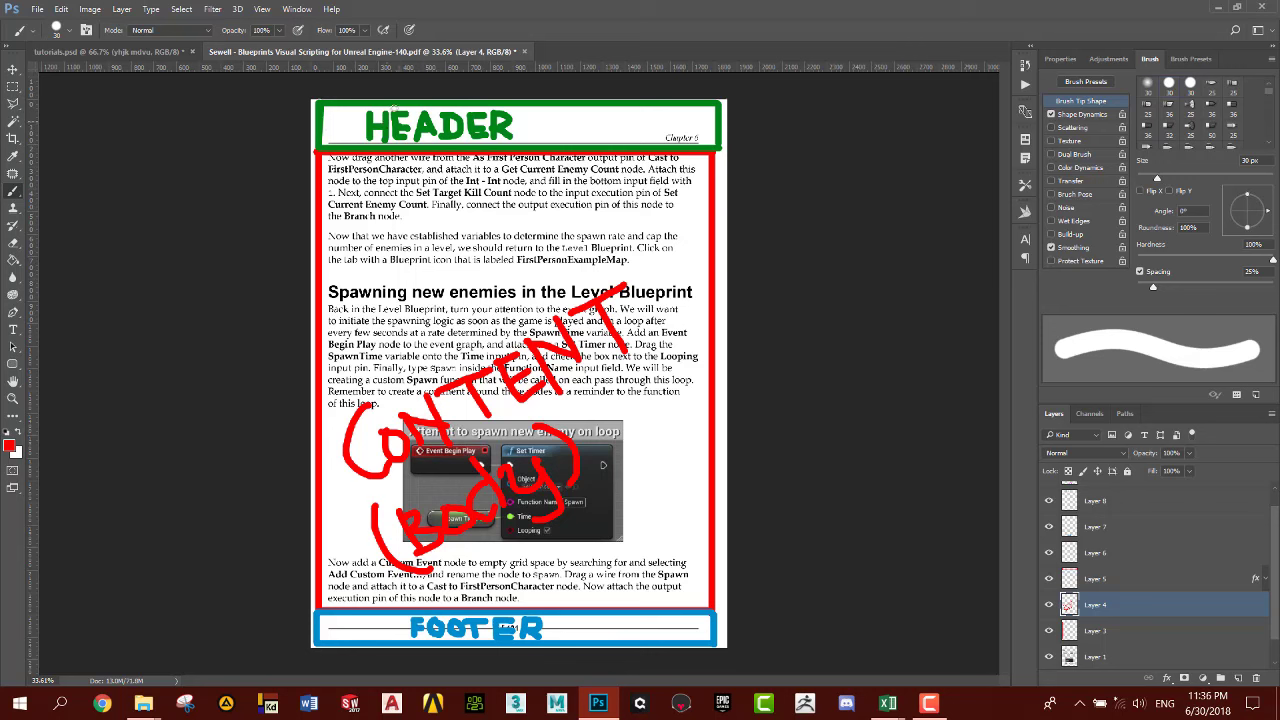
scroll(1089, 573, up, 1)
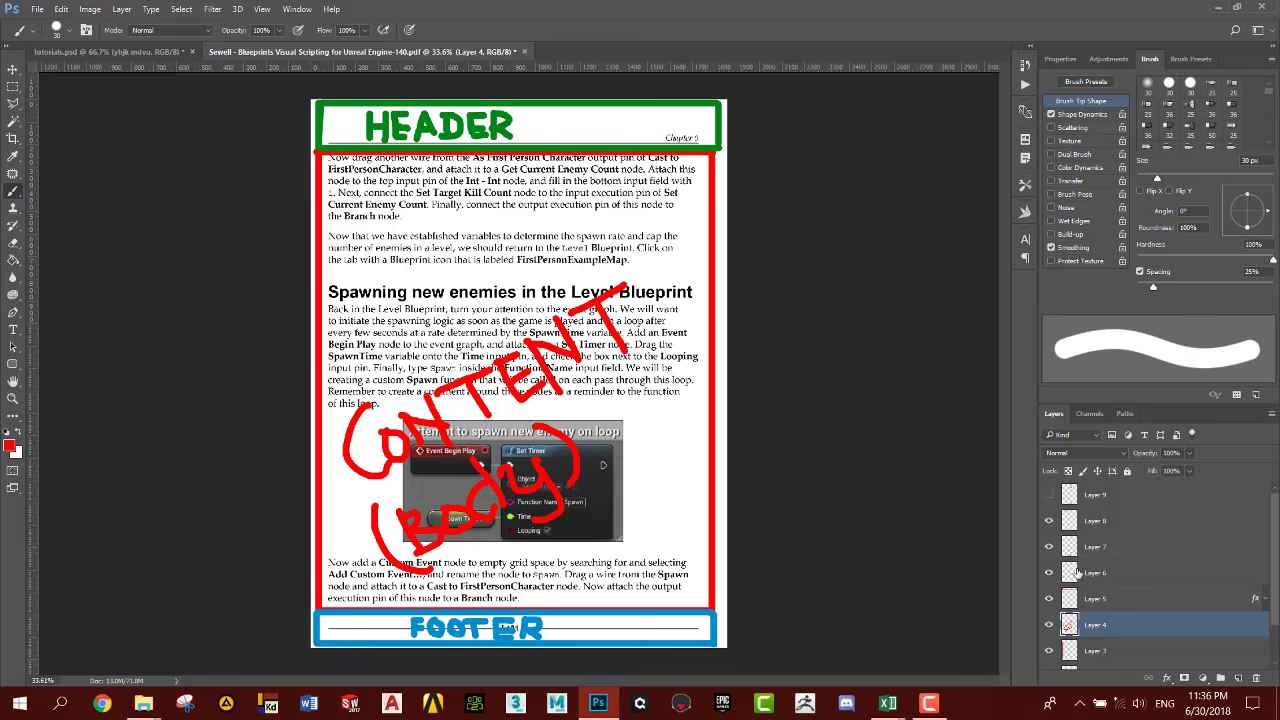
click(1049, 496)
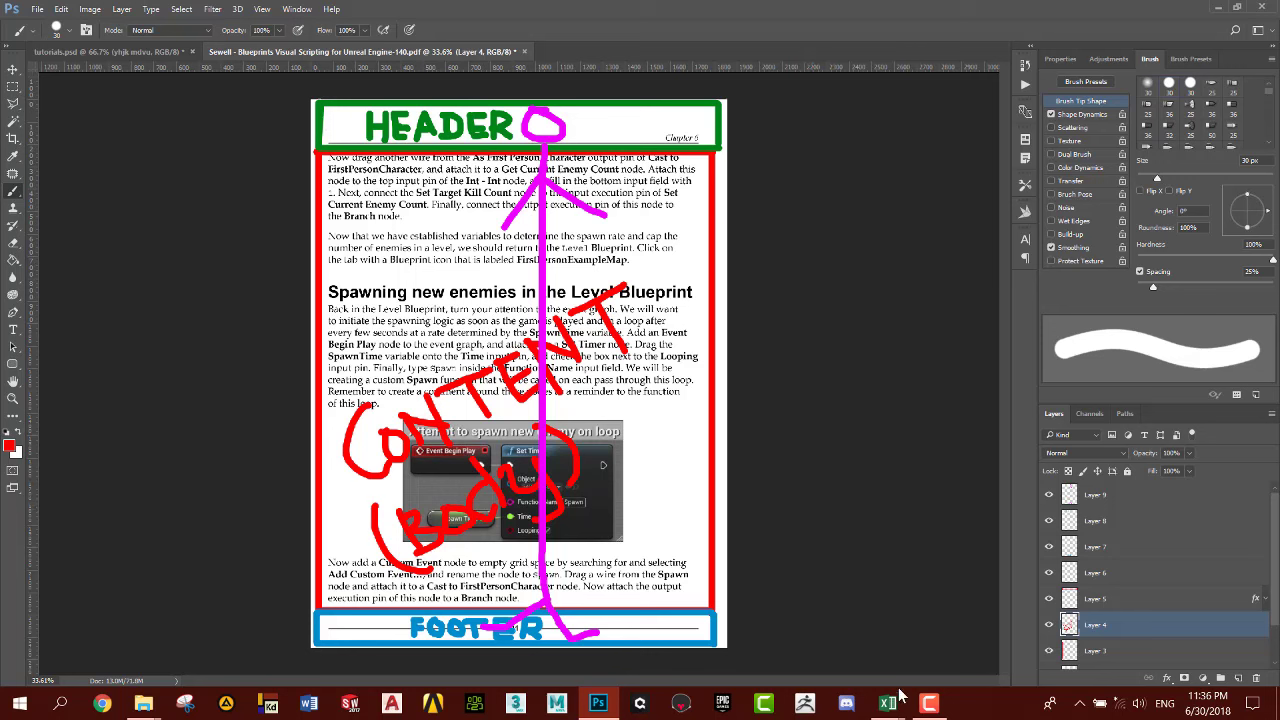
Switch to the Tutorial03 Daily Sales workbook in Excel, then launch Word.
mouse_move(895, 706)
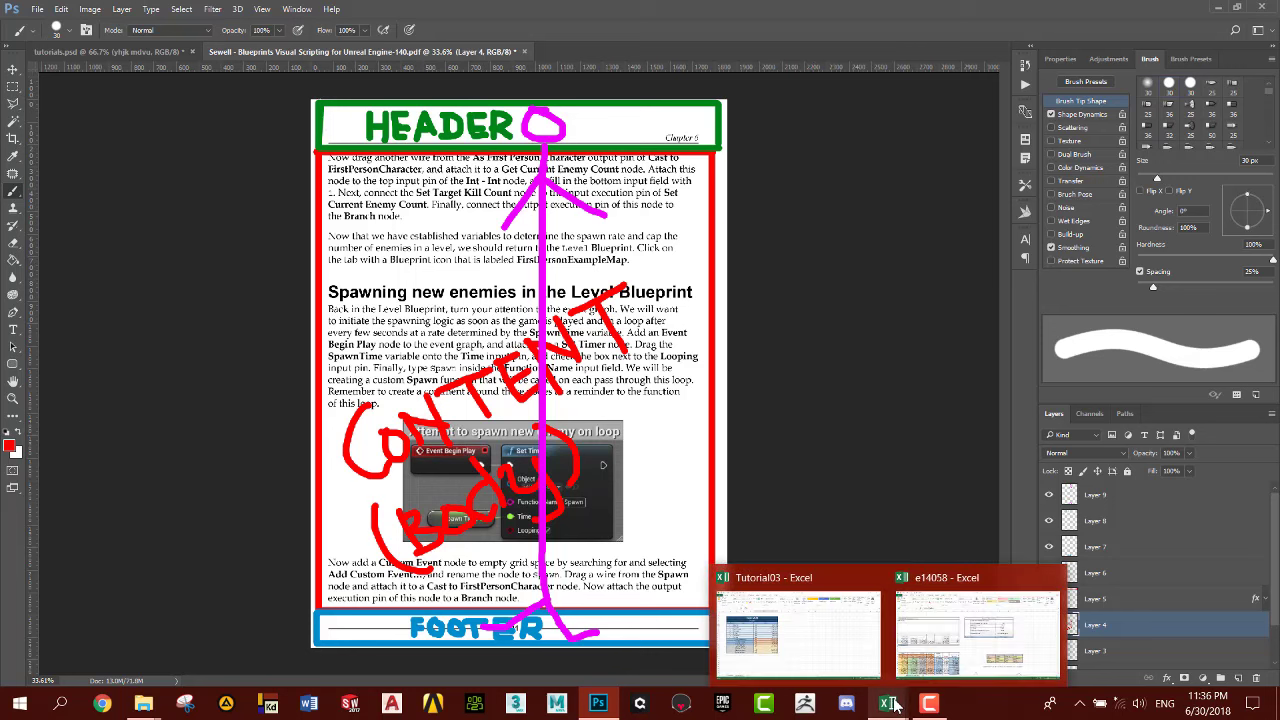
click(805, 630)
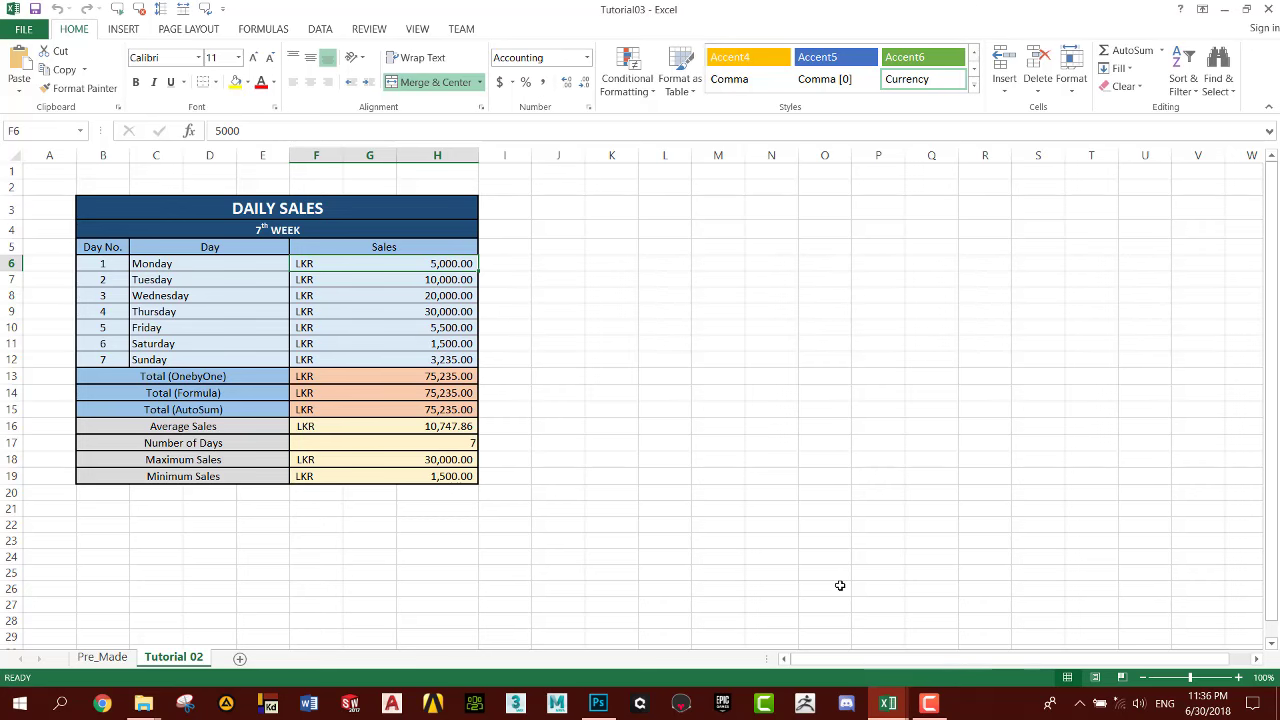
click(308, 704)
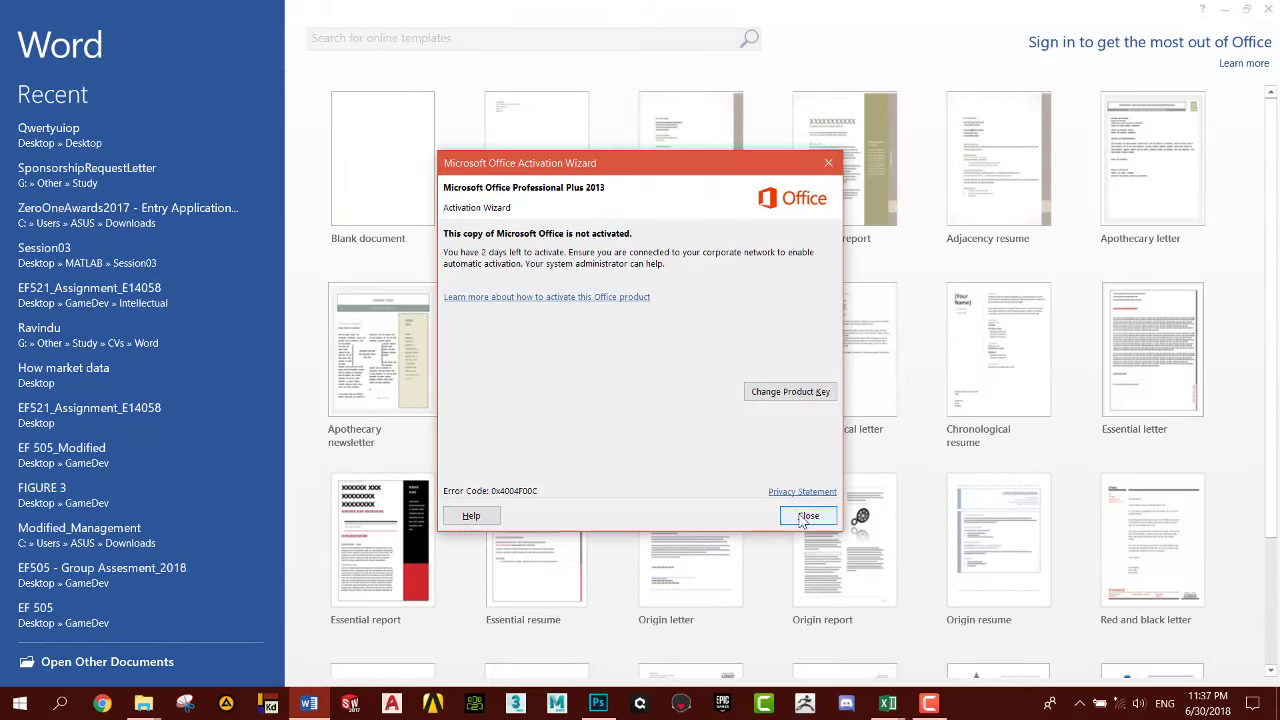
Create an Annual Report document from template, scroll through it, and close Word without saving.
click(801, 517)
double_click(534, 183)
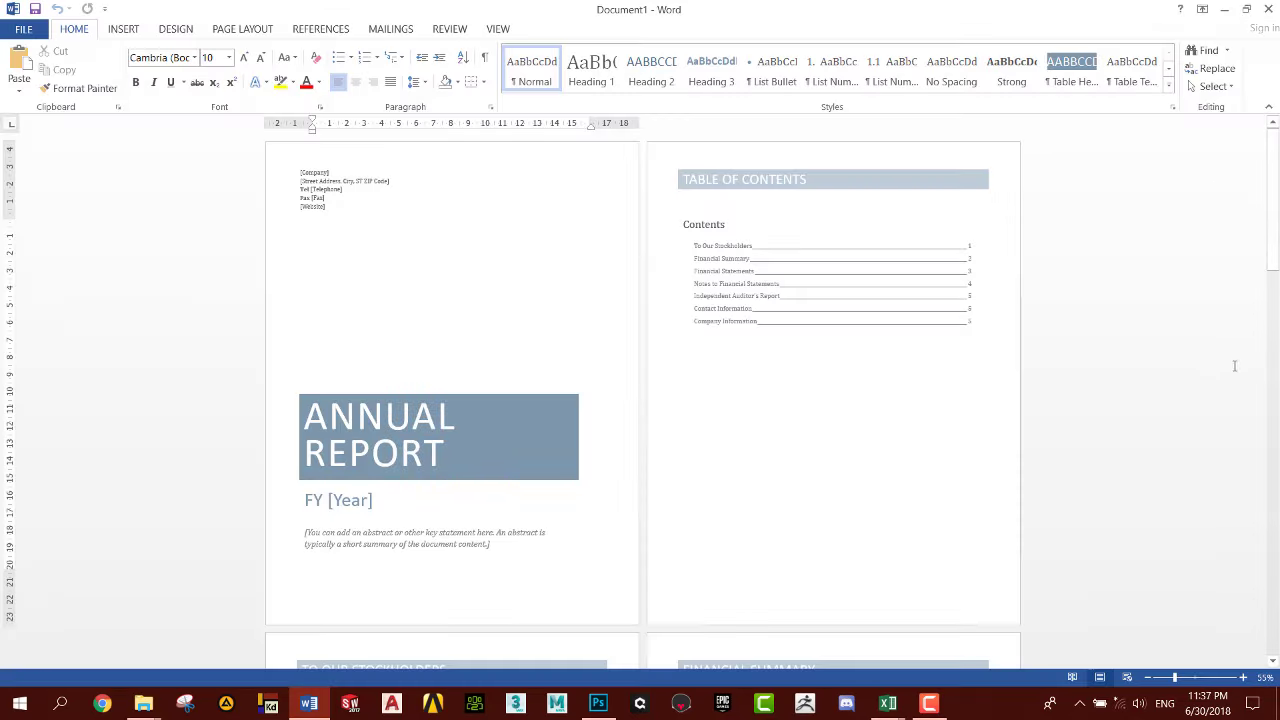
drag(1272, 200, 1272, 215)
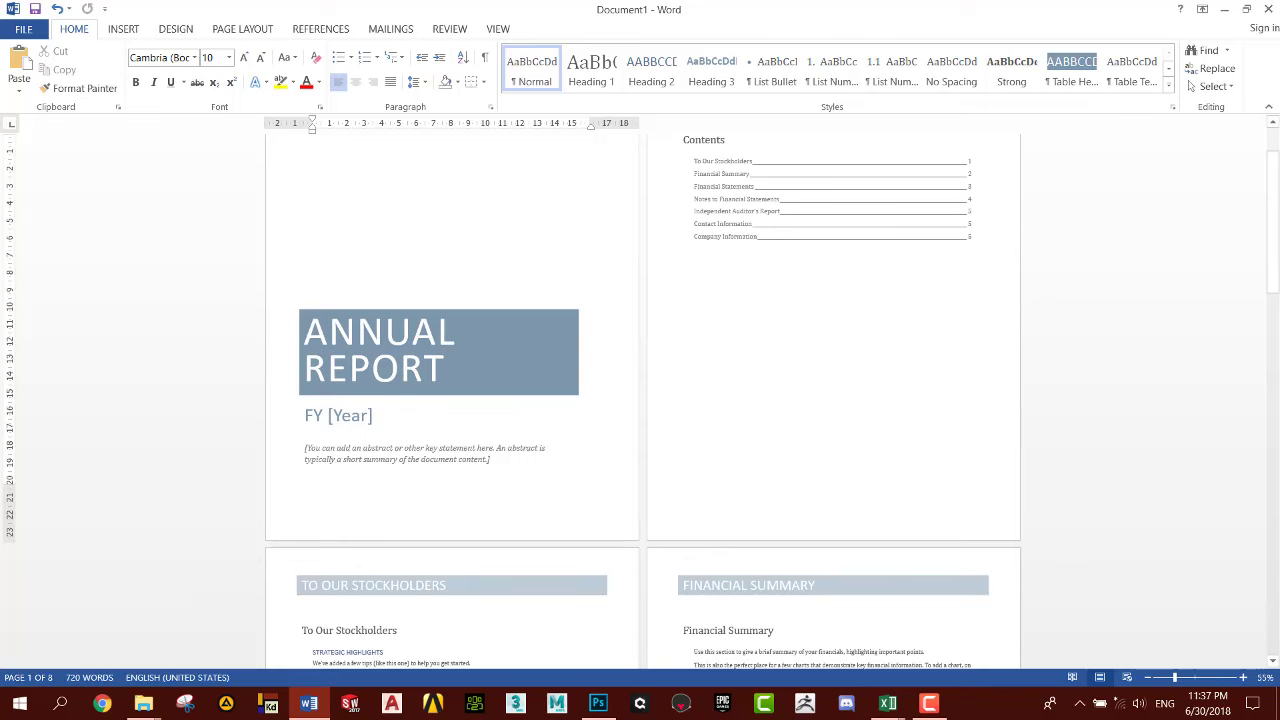
drag(1272, 276, 1273, 590)
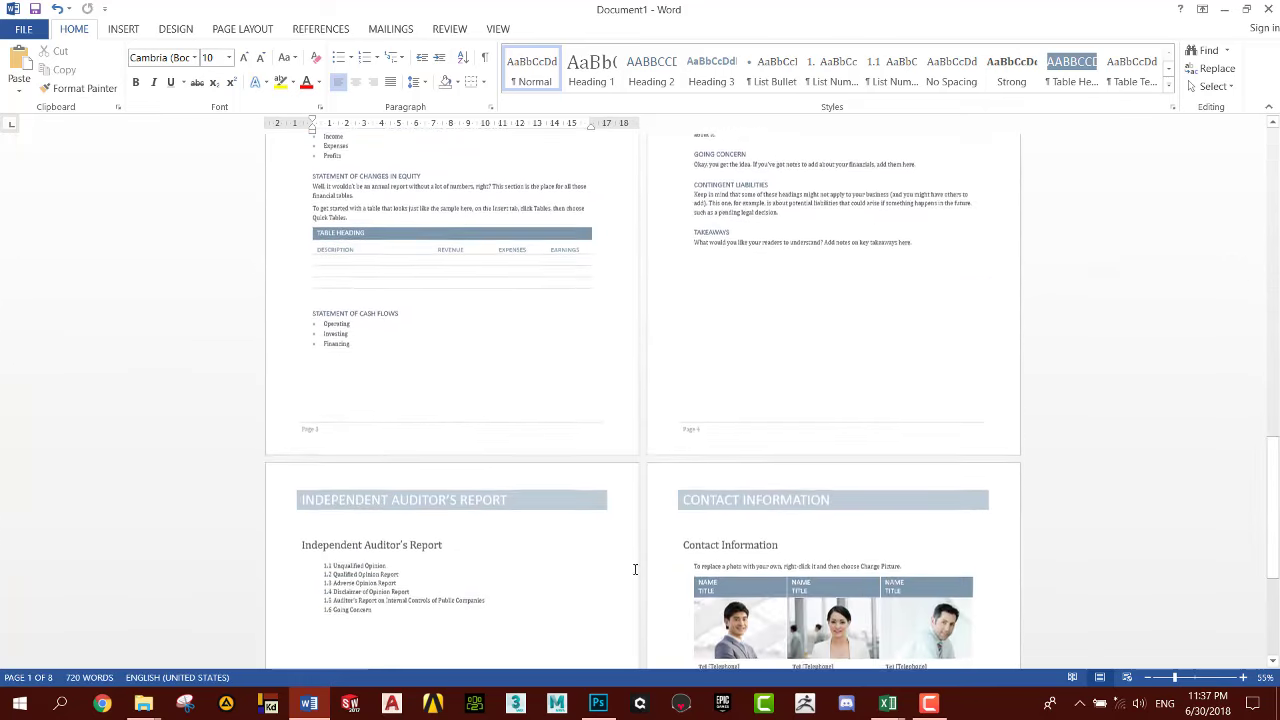
mouse_move(1273, 505)
mouse_down()
mouse_move(1273, 563)
mouse_move(1277, 195)
mouse_up()
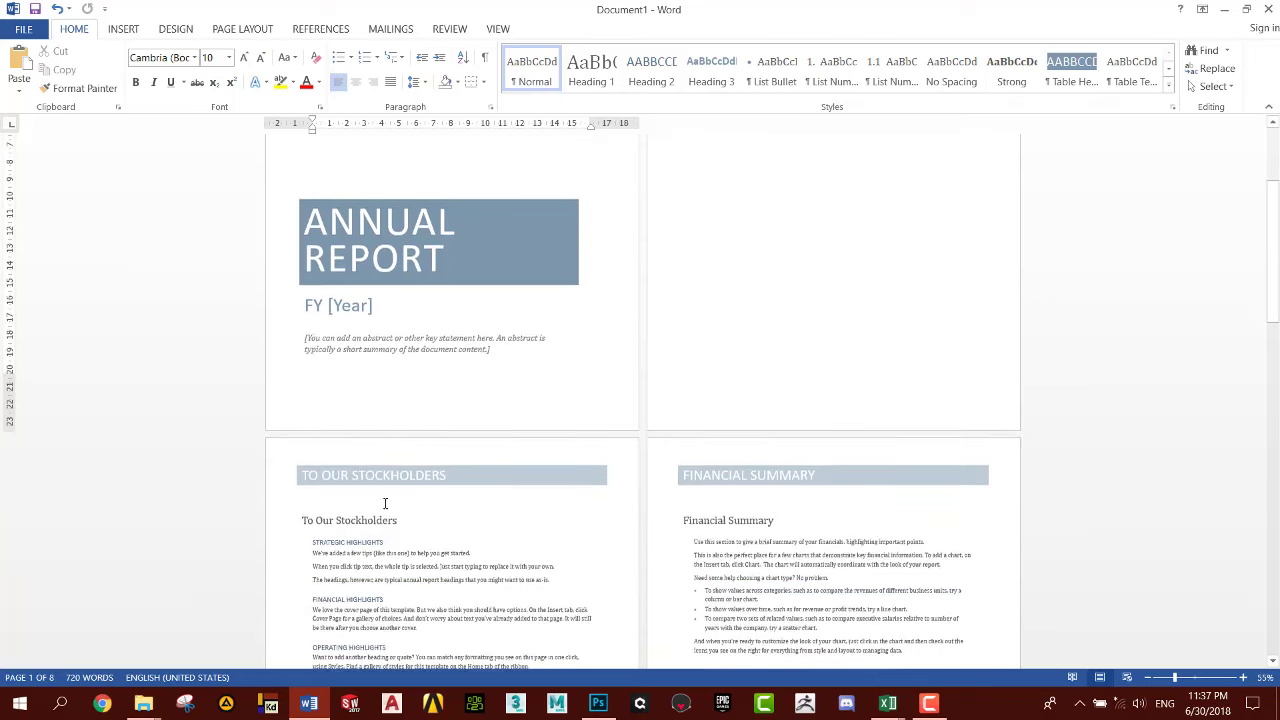
scroll(505, 530, down, 2)
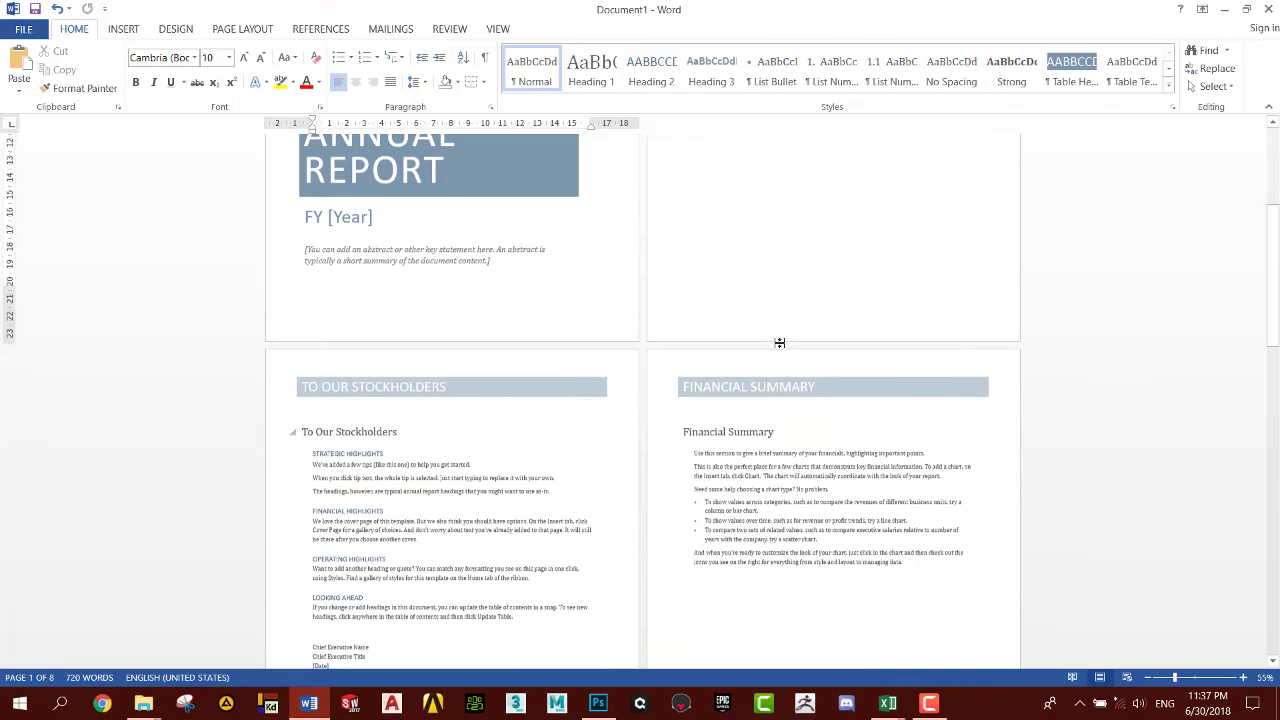
click(1270, 12)
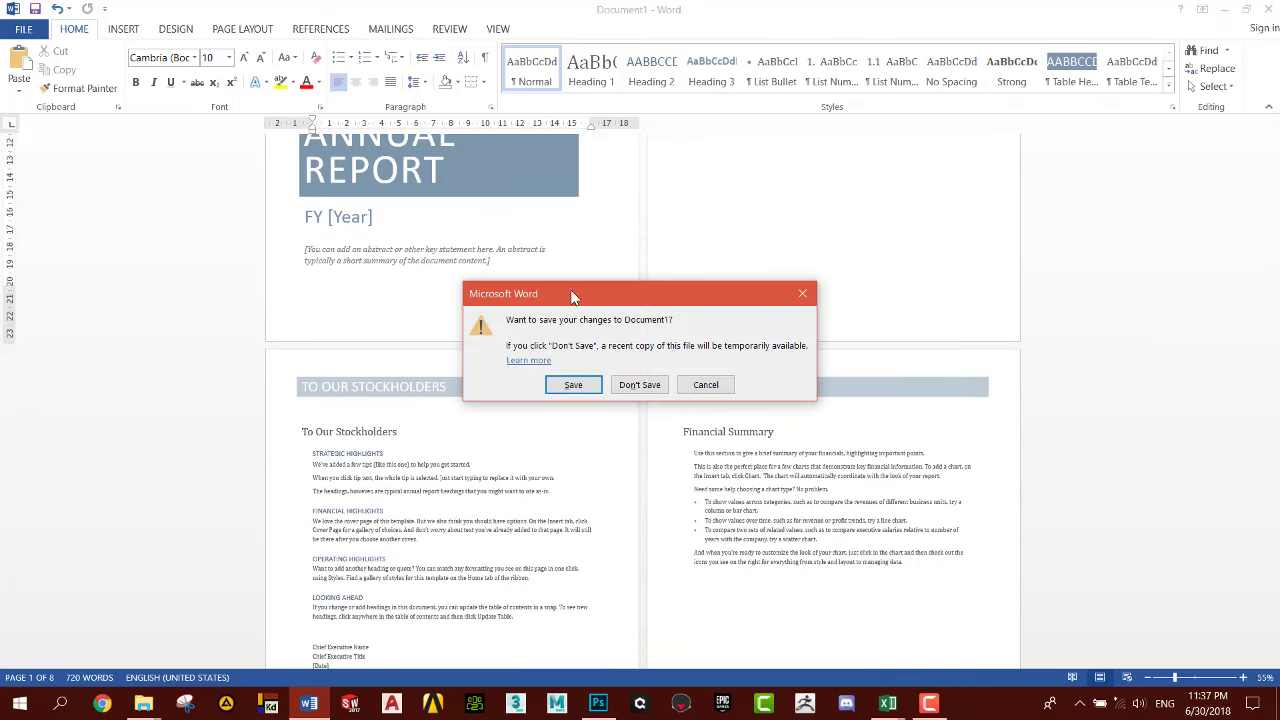
click(640, 382)
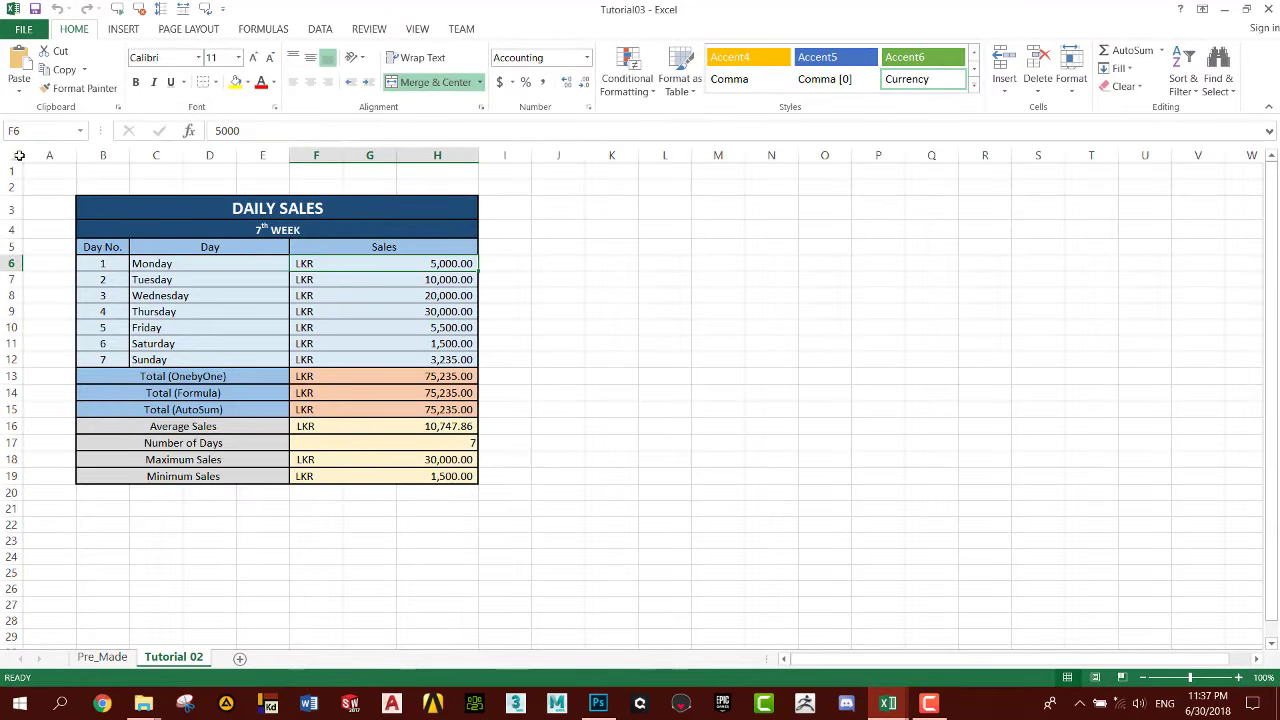
Select cell A1 and step right along row 1, then back left.
click(47, 175)
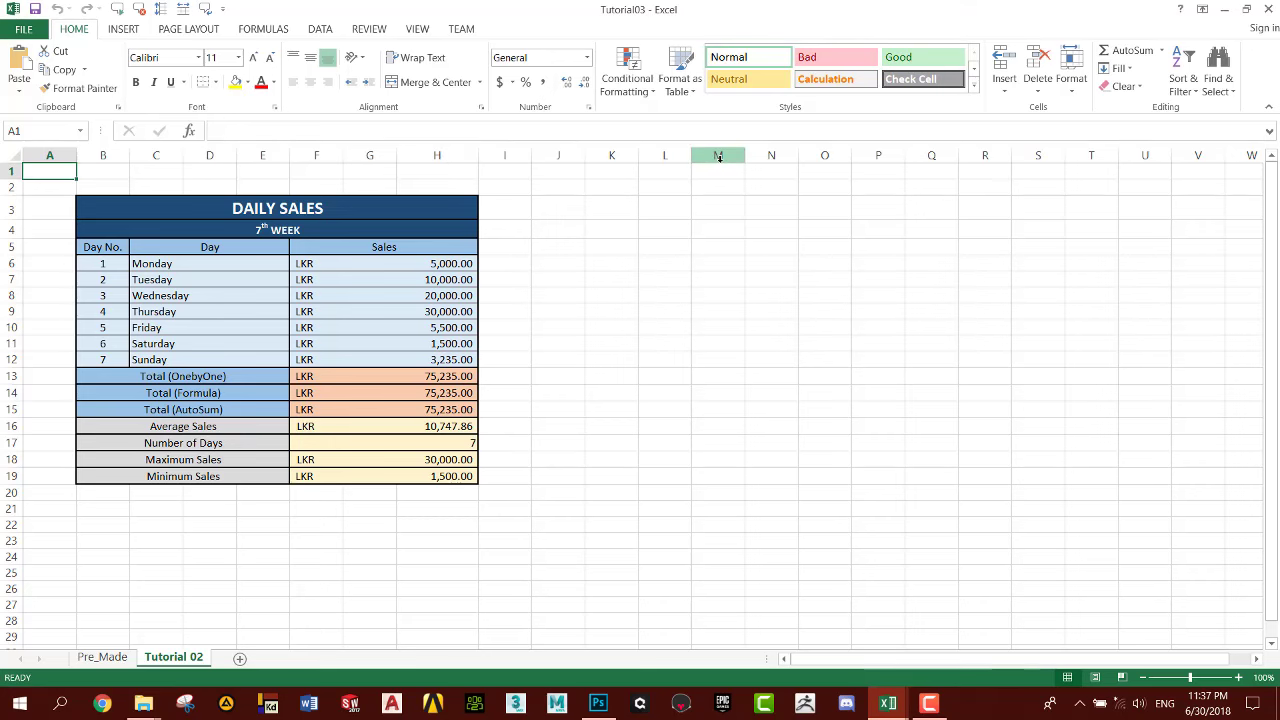
key(Right)
key(Right)
key(Right)
key(Right)
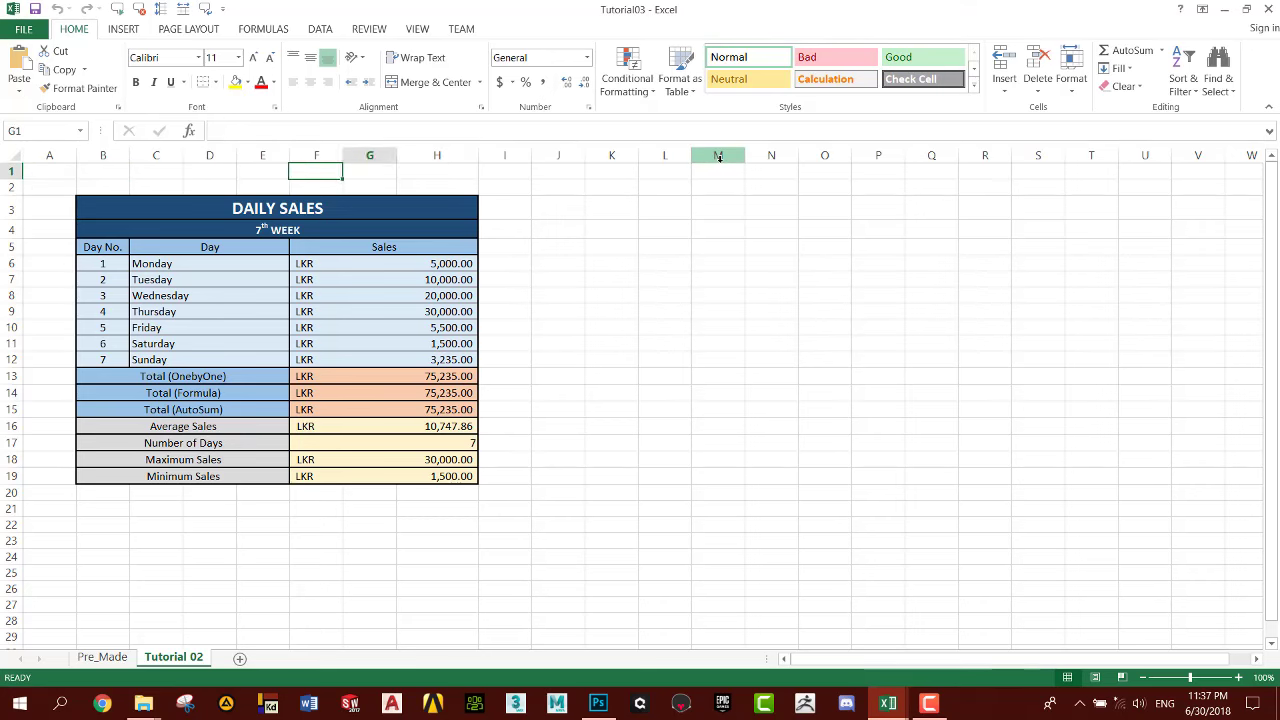
key(Right)
key(Right)
key(Right)
key(Right)
key(Right)
key(Right)
key(Right)
key(Right)
key(Right)
key(Right)
key(Right)
key(Right)
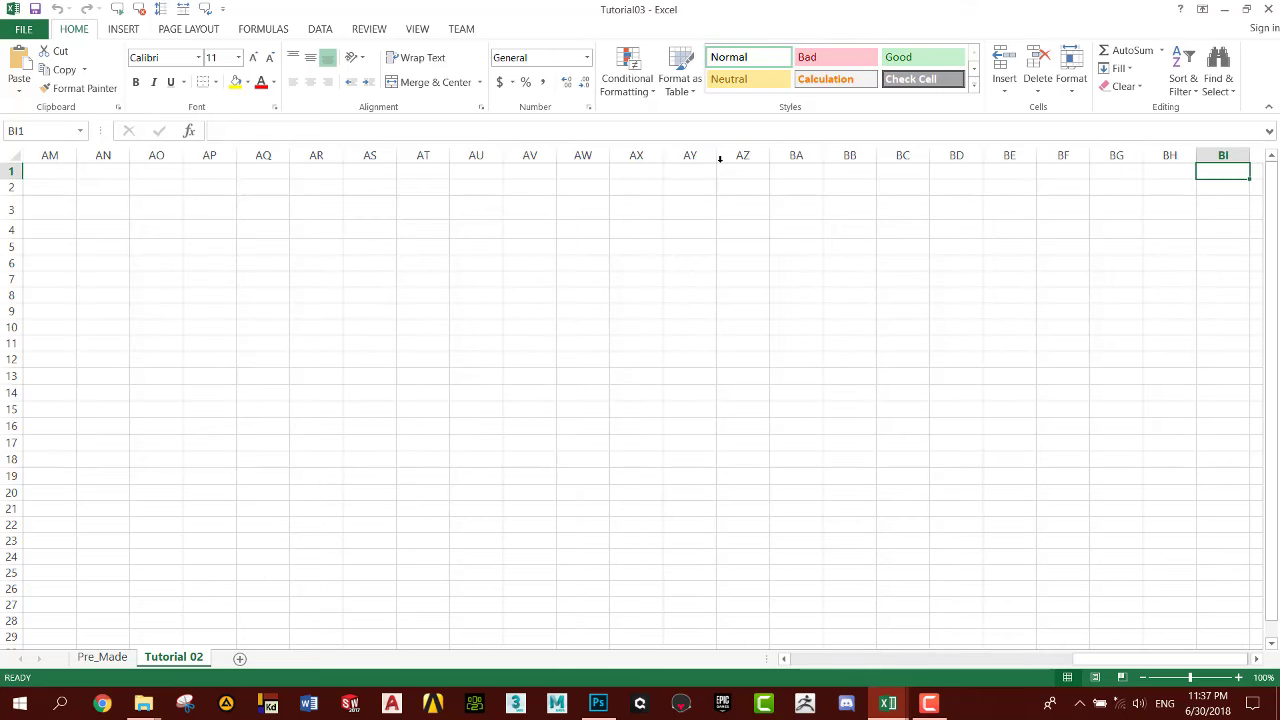
key(Right)
key(Right)
key(Right)
key(Right)
key(Right)
key(Right)
key(Right)
key(Right)
key(Right)
key(Right)
key(Right)
key(Right)
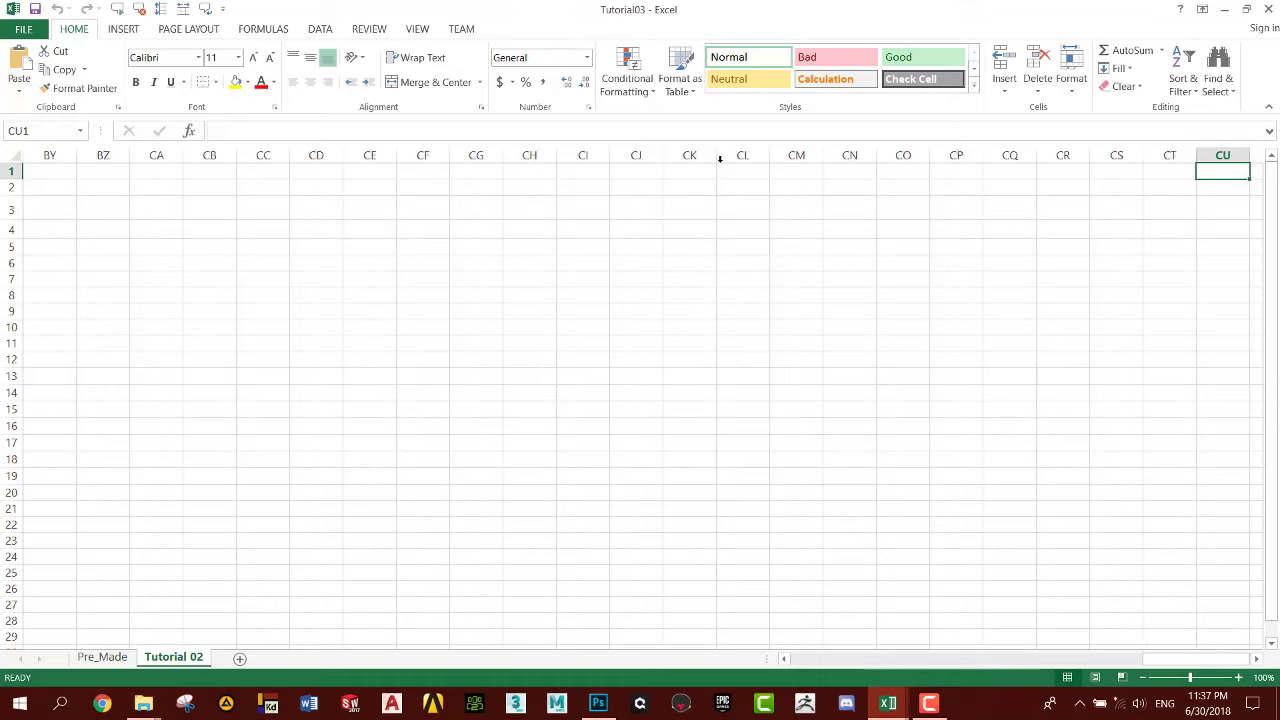
key(Right)
key(Right)
key(Right)
key(Left)
key(Left)
key(Left)
key(Left)
key(Left)
key(Left)
key(Left)
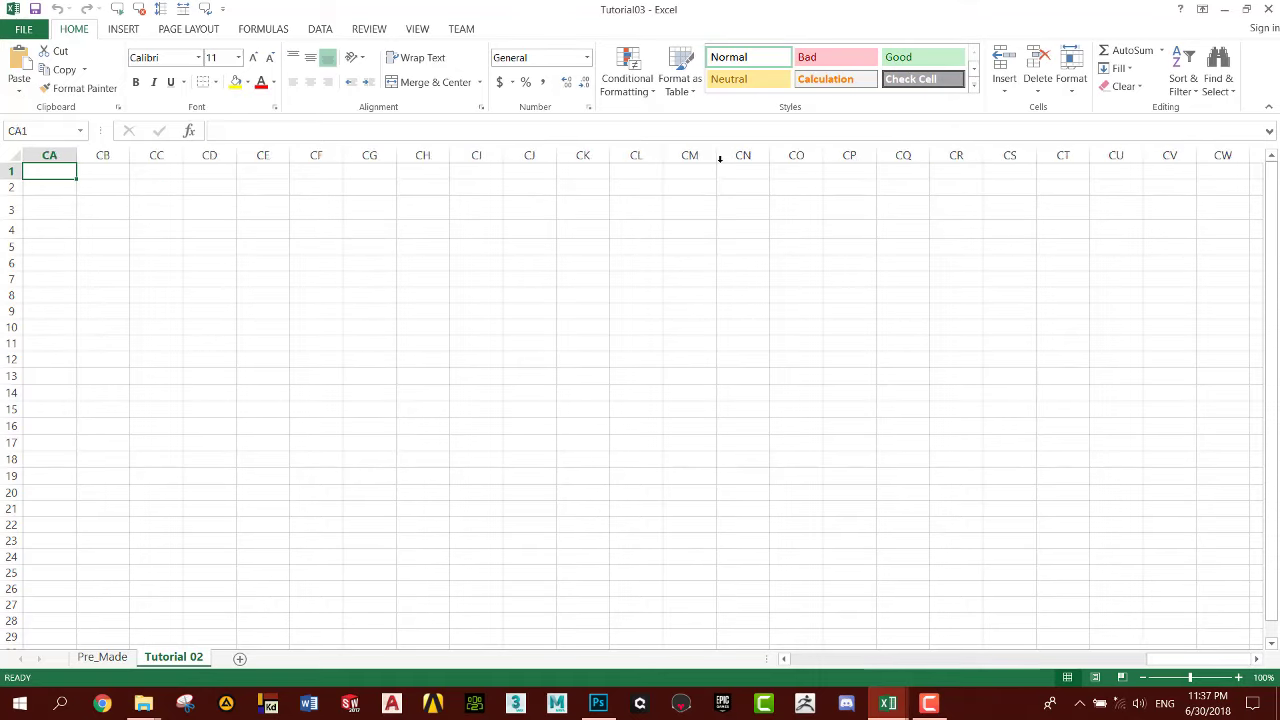
key(Left)
key(Left)
key(Left)
key(Left)
key(Left)
key(Left)
key(Left)
key(Left)
key(Left)
key(Left)
key(Left)
key(Left)
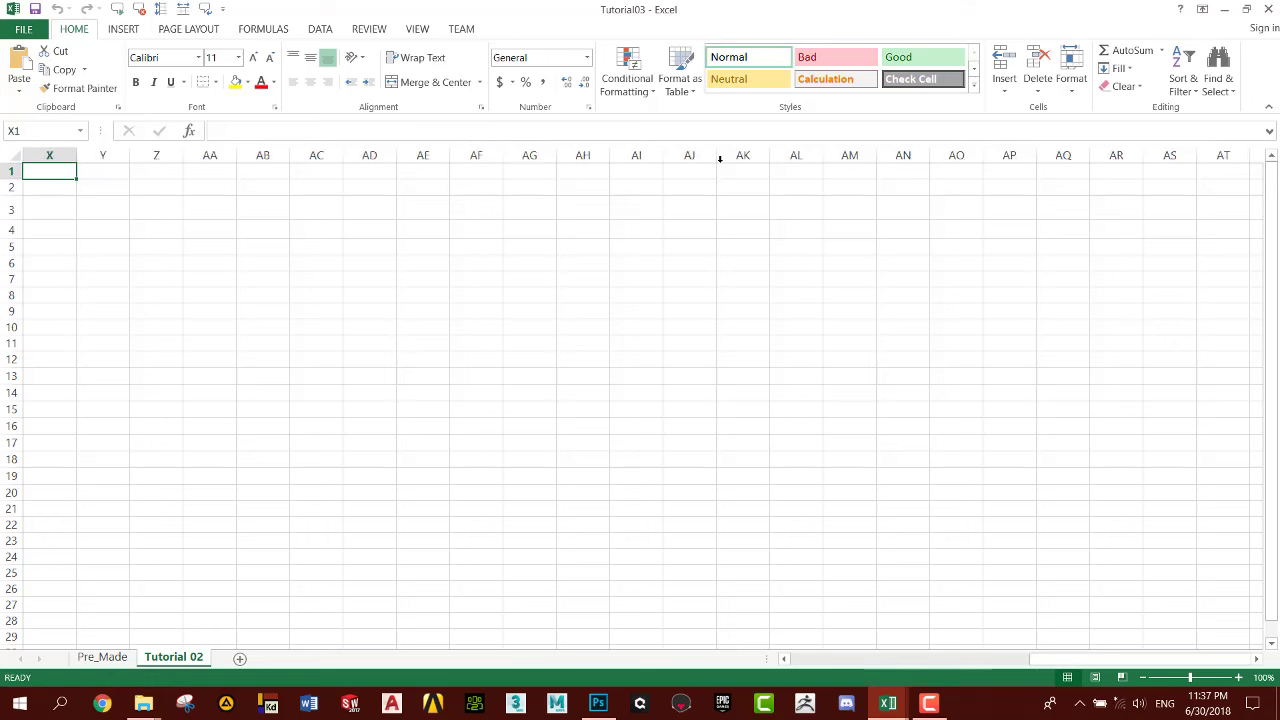
key(Left)
key(Left)
key(Left)
key(Left)
key(Left)
key(Left)
Step down column A through the empty rows and back up toward the table.
key(Down)
key(Down)
key(Down)
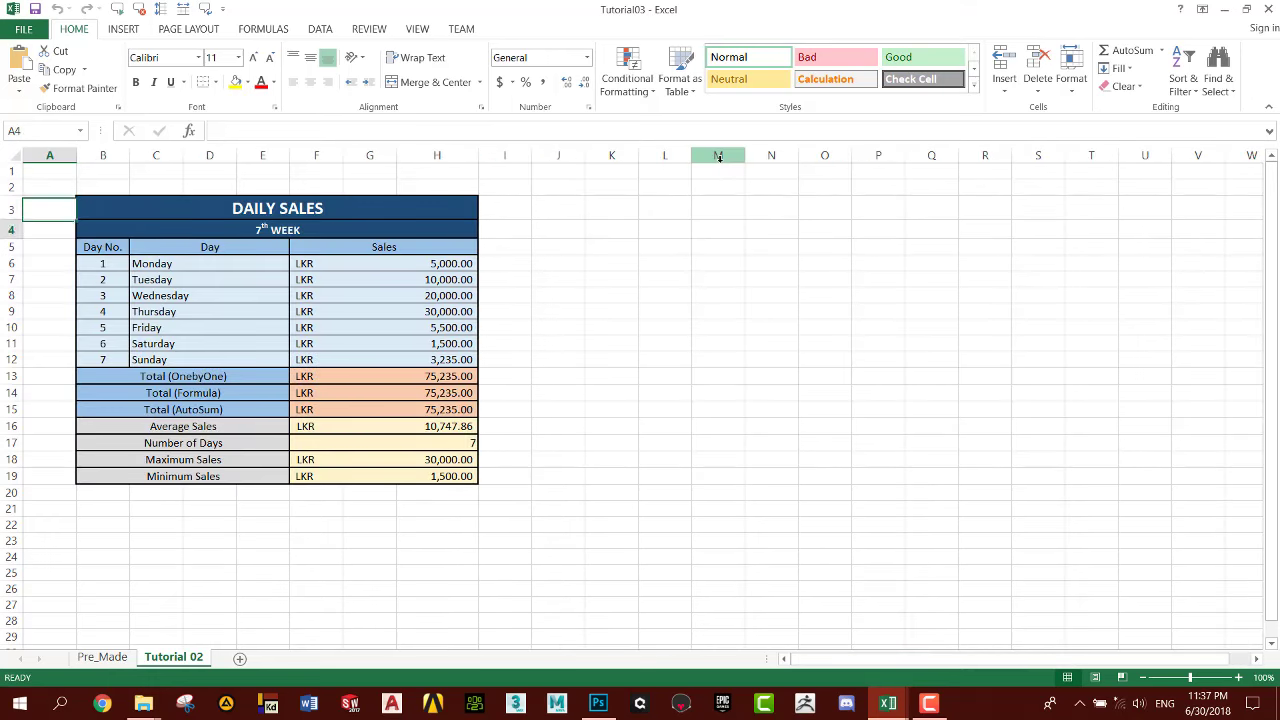
key(Down)
key(Down)
key(Down)
key(Down)
key(Down)
key(Down)
key(Down)
key(Down)
key(Down)
key(Down)
key(Down)
key(Down)
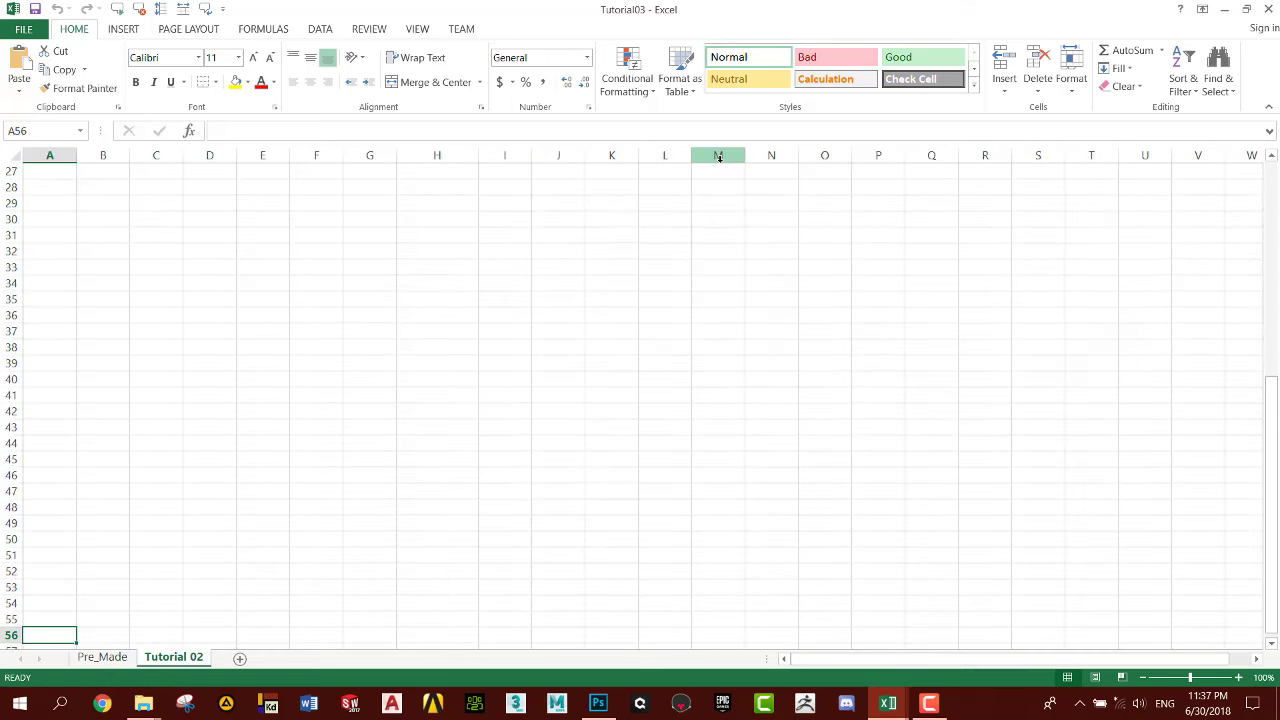
key(Down)
key(Down)
key(Down)
key(Down)
key(Down)
key(Down)
key(Down)
key(Down)
key(Down)
key(Down)
key(Down)
key(Down)
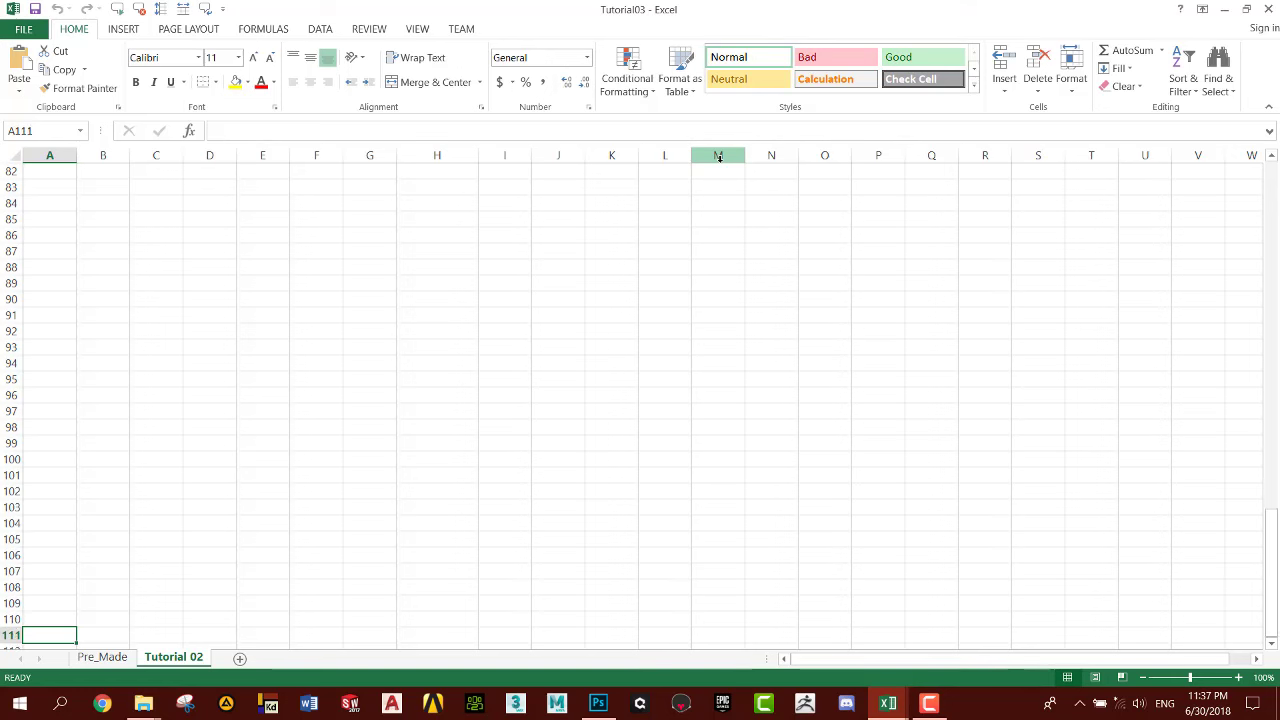
key(Up)
key(Up)
key(Up)
key(Up)
key(Up)
key(Up)
key(Up)
key(Up)
key(Up)
key(Up)
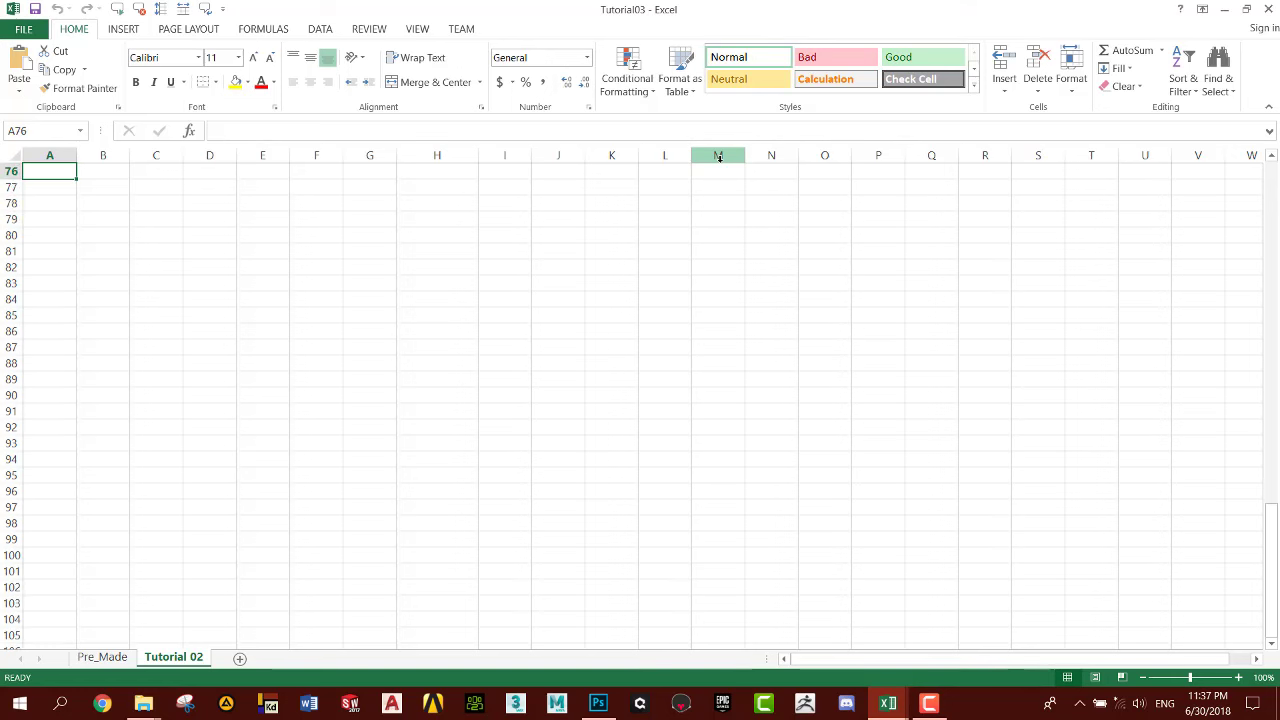
key(Up)
key(Up)
key(Up)
key(Up)
key(Up)
key(Up)
key(Up)
key(Up)
key(Up)
key(Up)
key(Up)
key(Up)
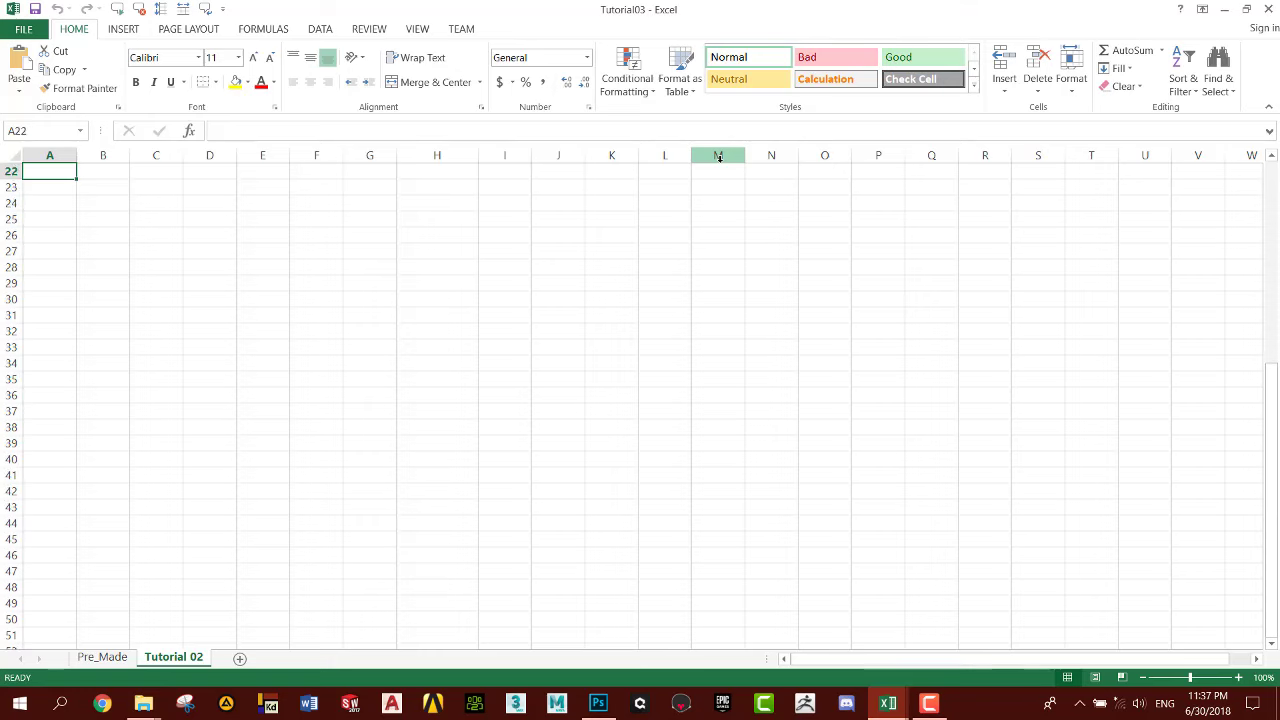
key(Up)
key(Up)
key(Up)
key(Up)
key(Up)
key(Up)
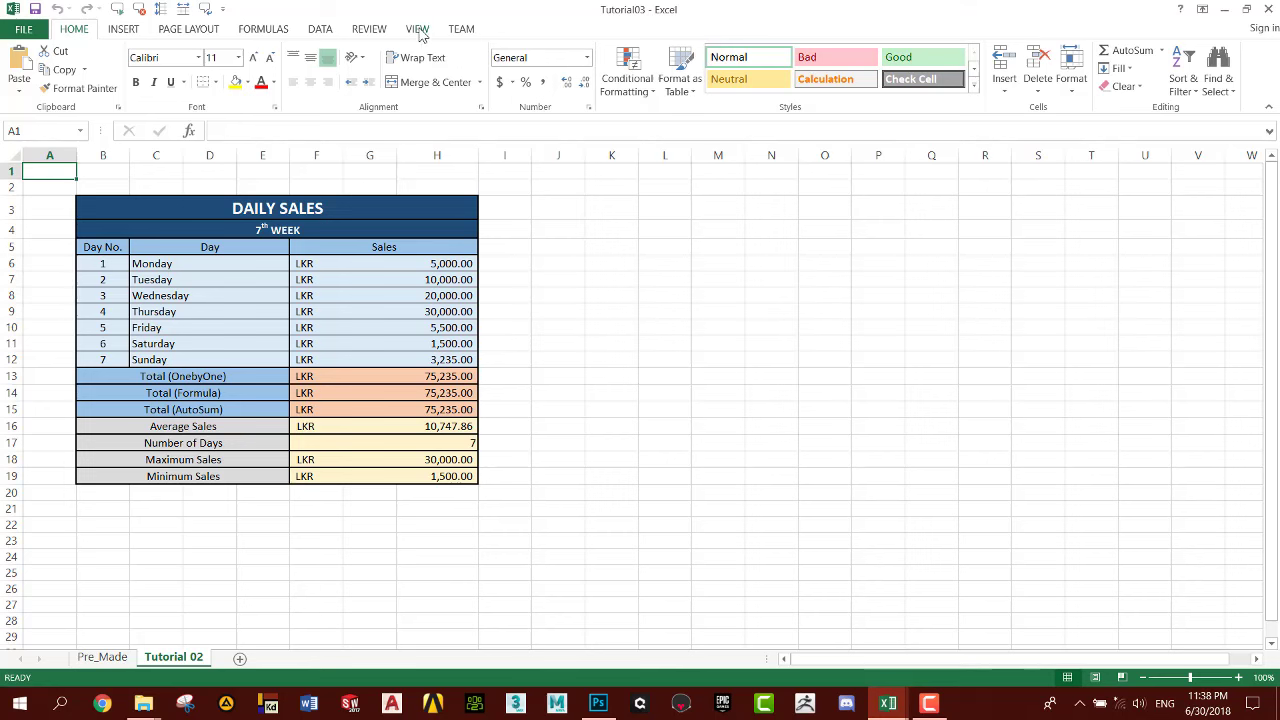
Display the Tutorial 02 sheet in Page Break Preview.
click(418, 29)
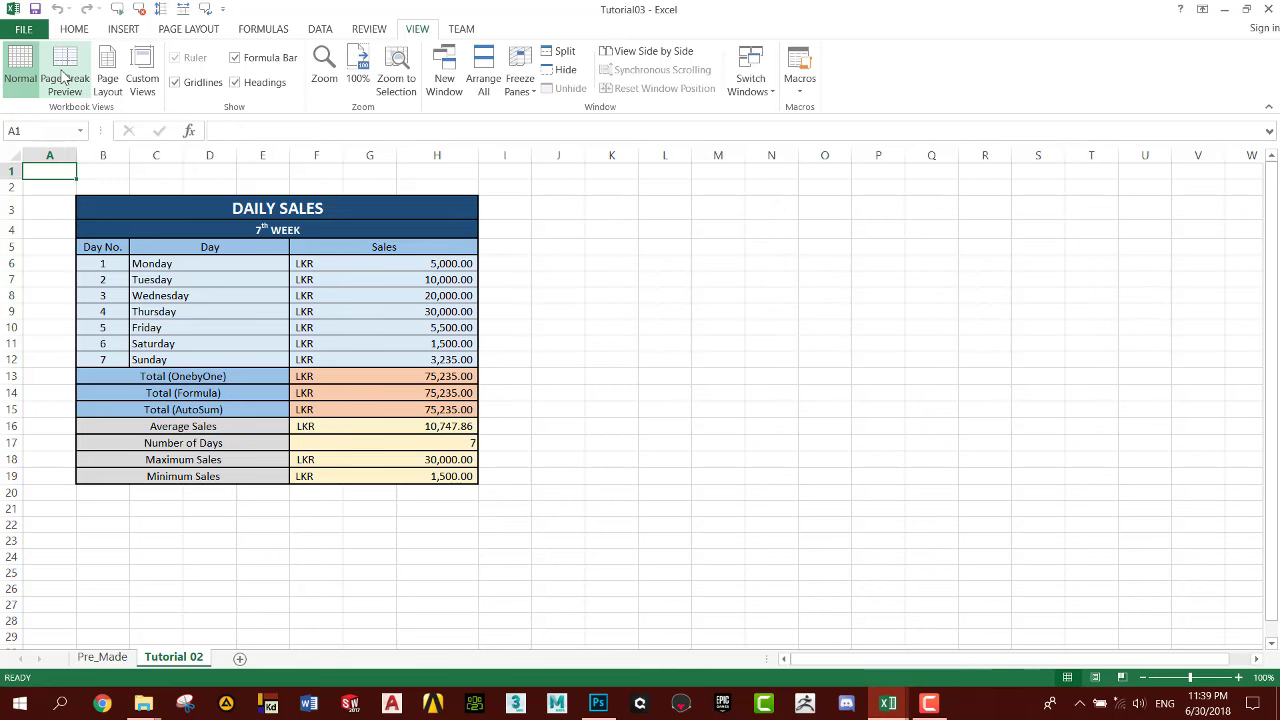
click(63, 77)
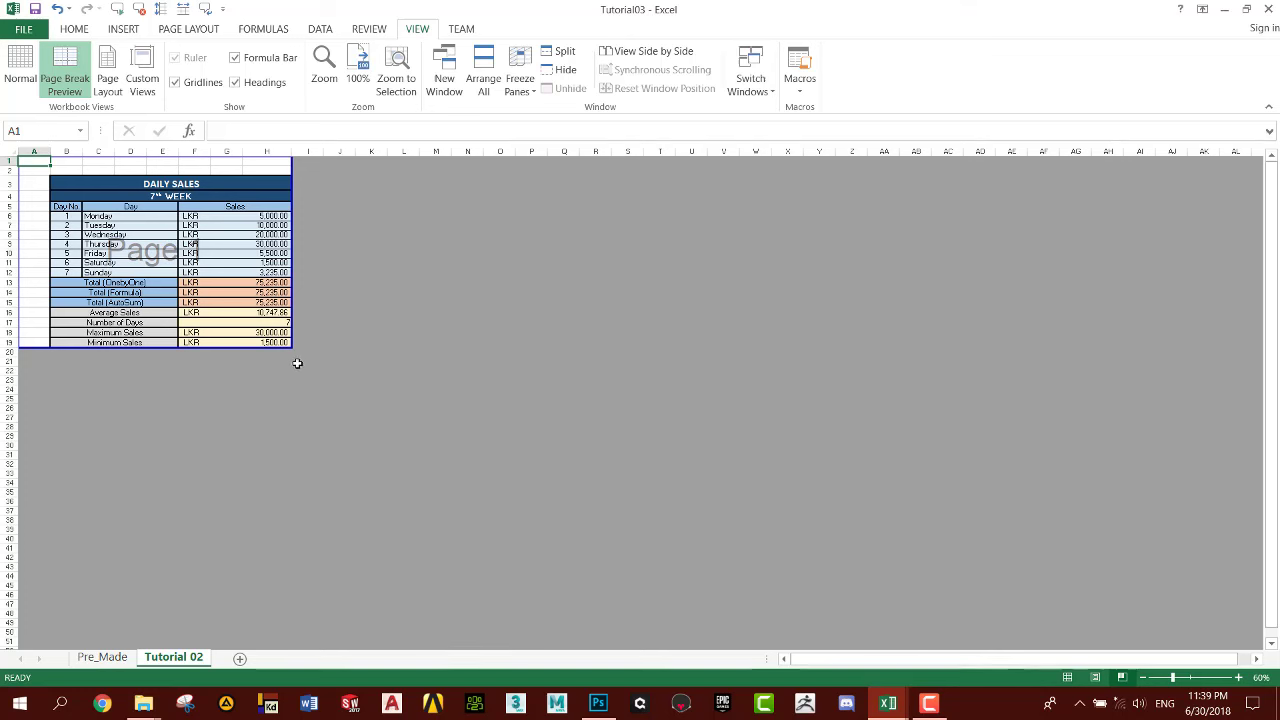
Extend the print area border out to column L and row 49, creating four pages.
mouse_move(291, 346)
mouse_down()
mouse_move(404, 598)
mouse_move(431, 626)
mouse_up()
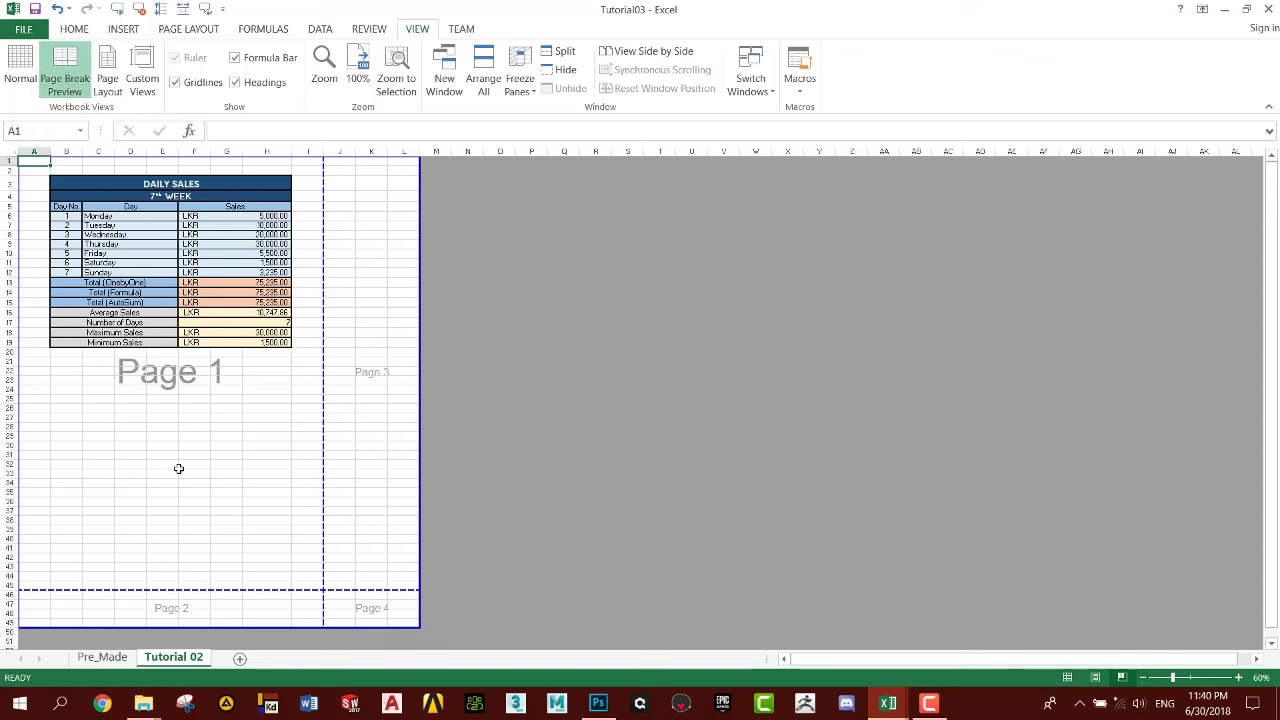
click(123, 466)
click(70, 455)
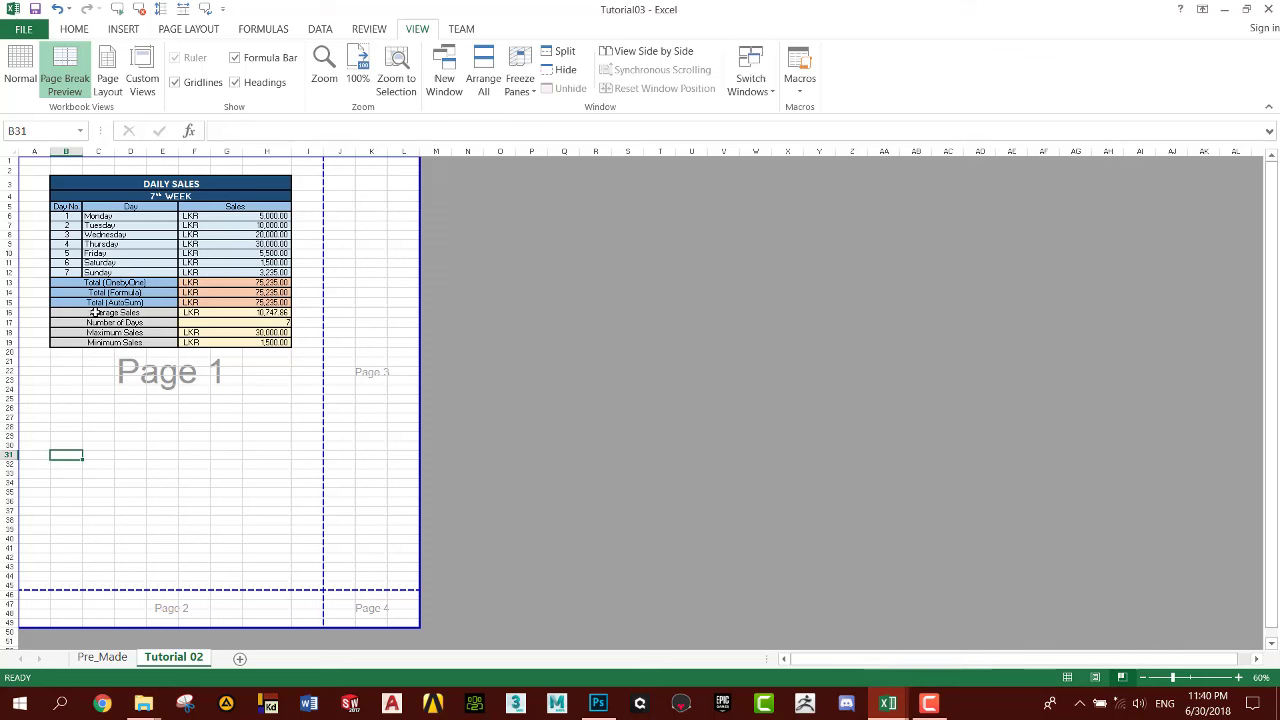
click(130, 236)
click(63, 245)
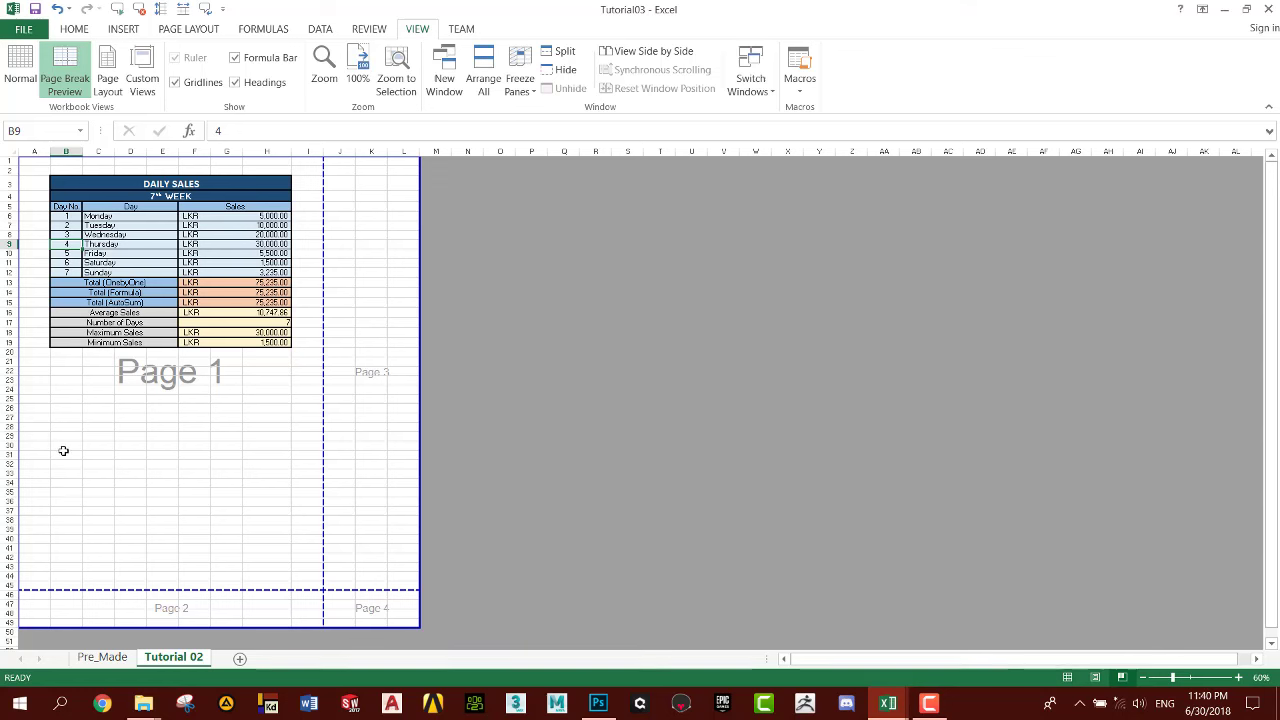
drag(68, 448, 172, 500)
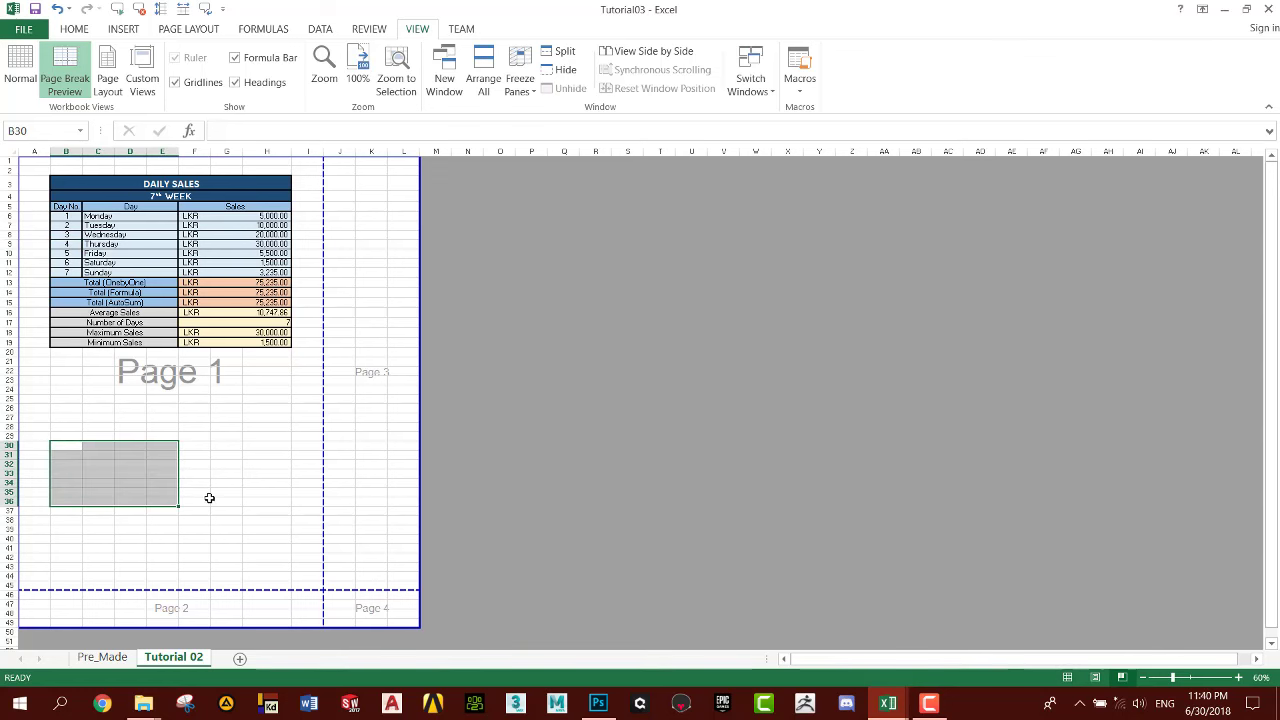
click(273, 463)
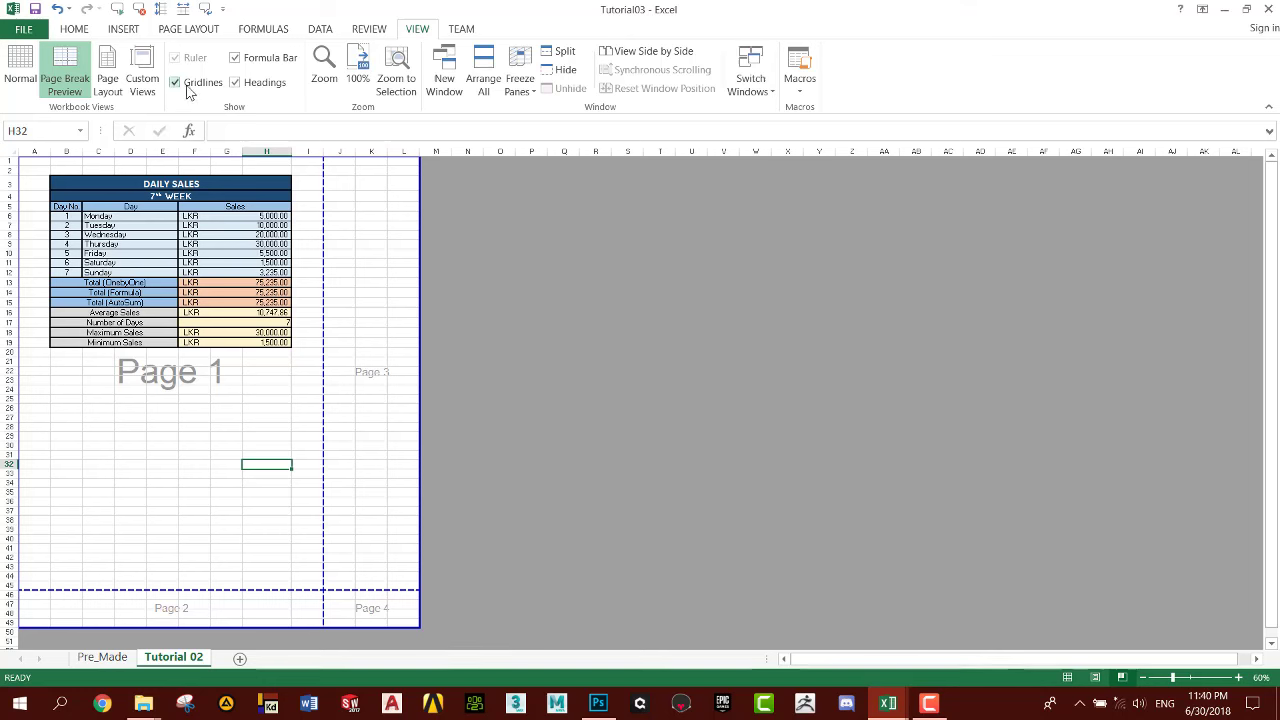
click(175, 82)
key(Up)
key(Up)
key(Up)
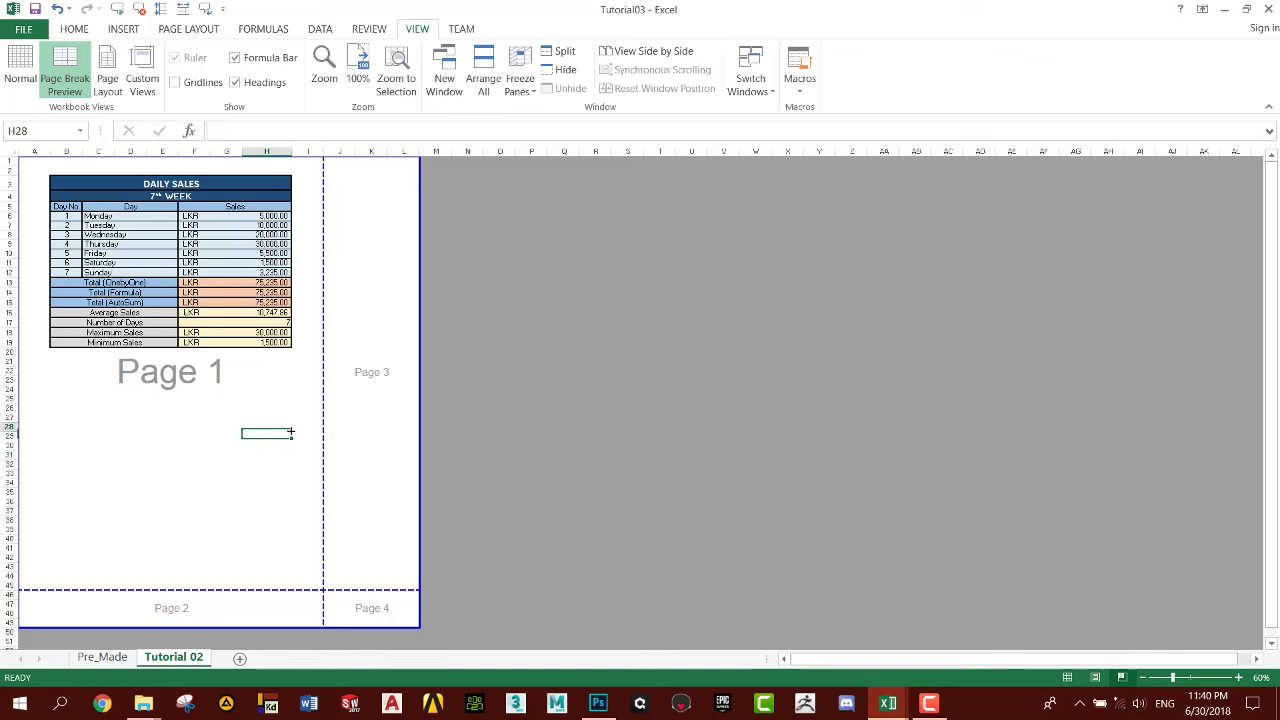
key(Up)
click(175, 82)
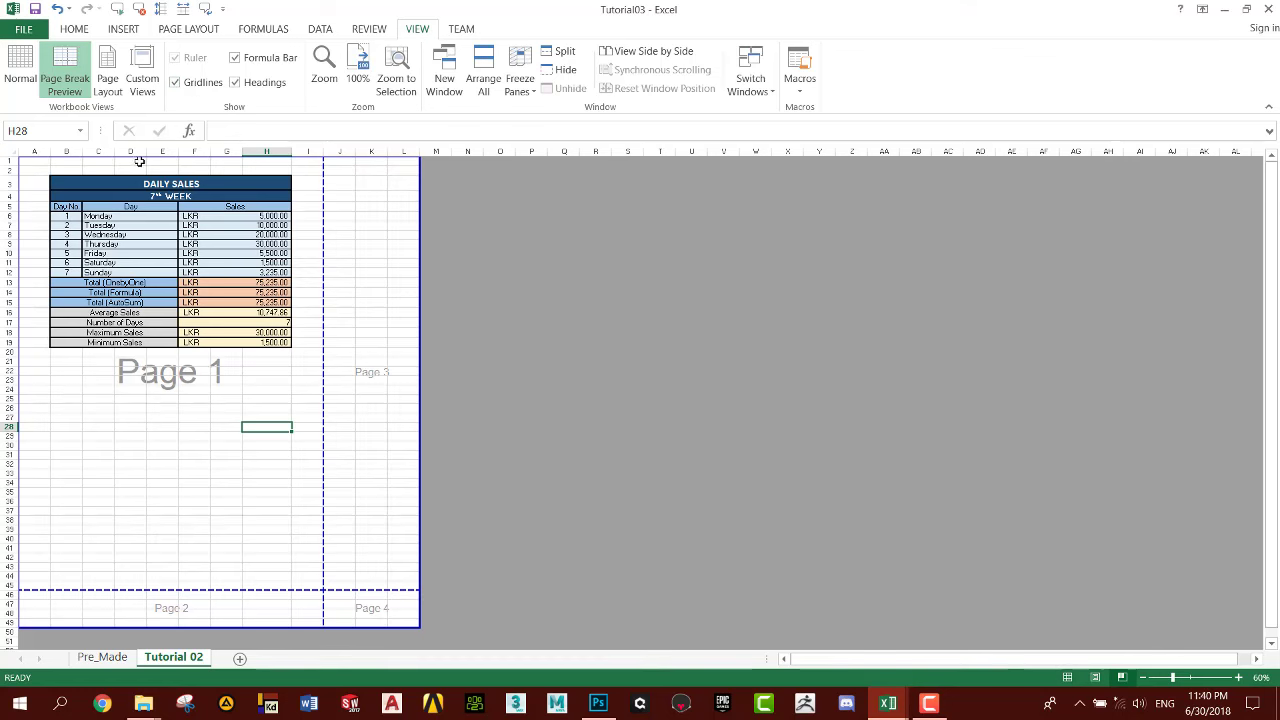
Switch to Page Layout view, zoom out to see many pages, and select cell D25.
click(110, 85)
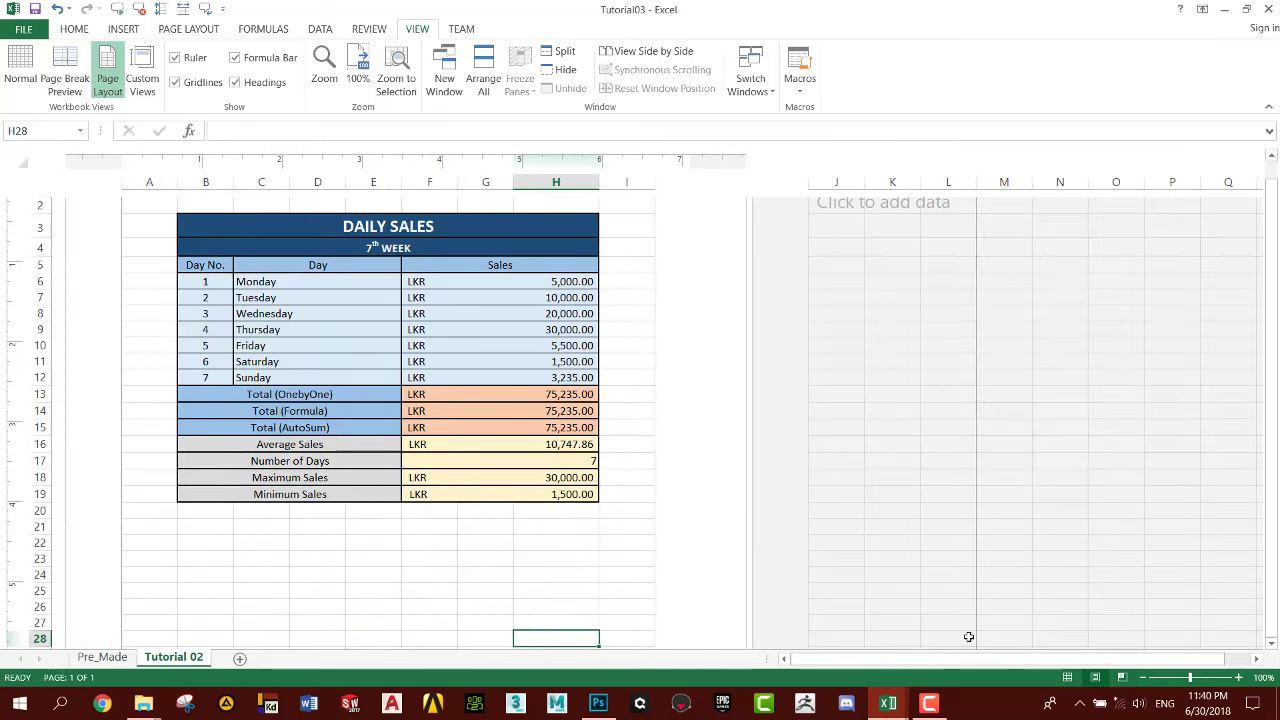
click(1184, 678)
drag(1184, 678, 1165, 680)
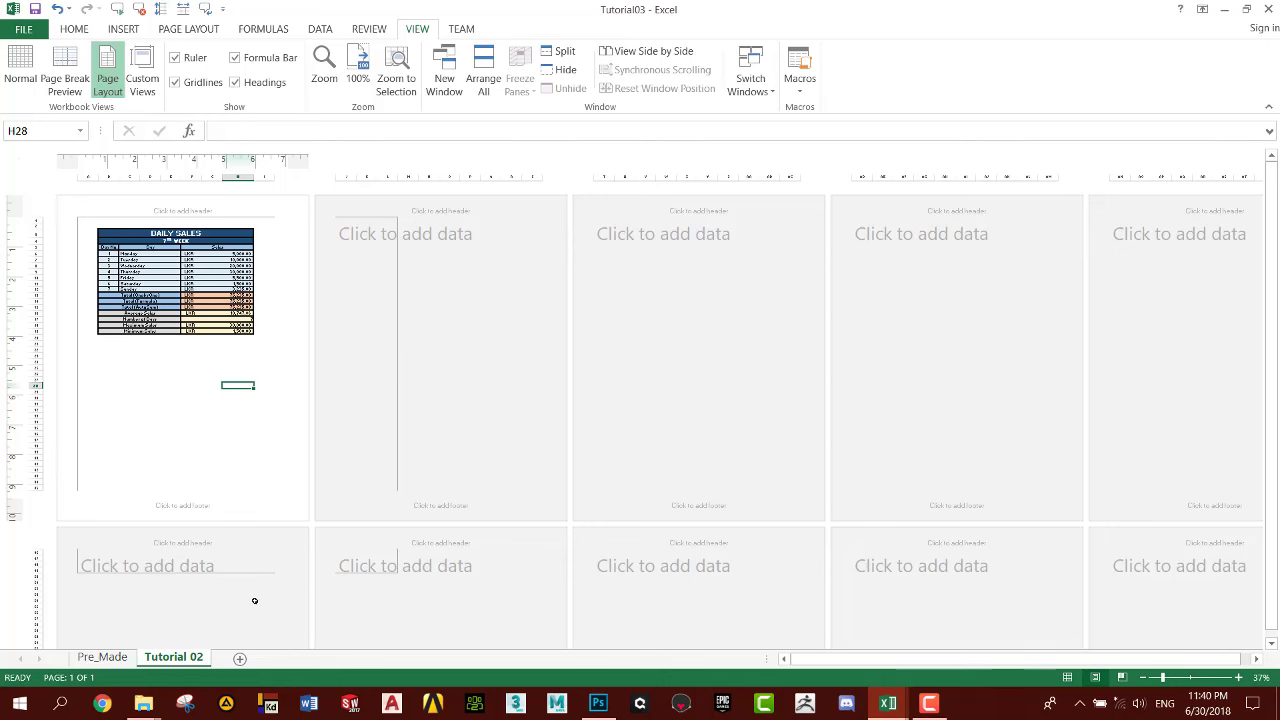
scroll(330, 515, down, 3)
scroll(390, 350, up, 3)
click(154, 366)
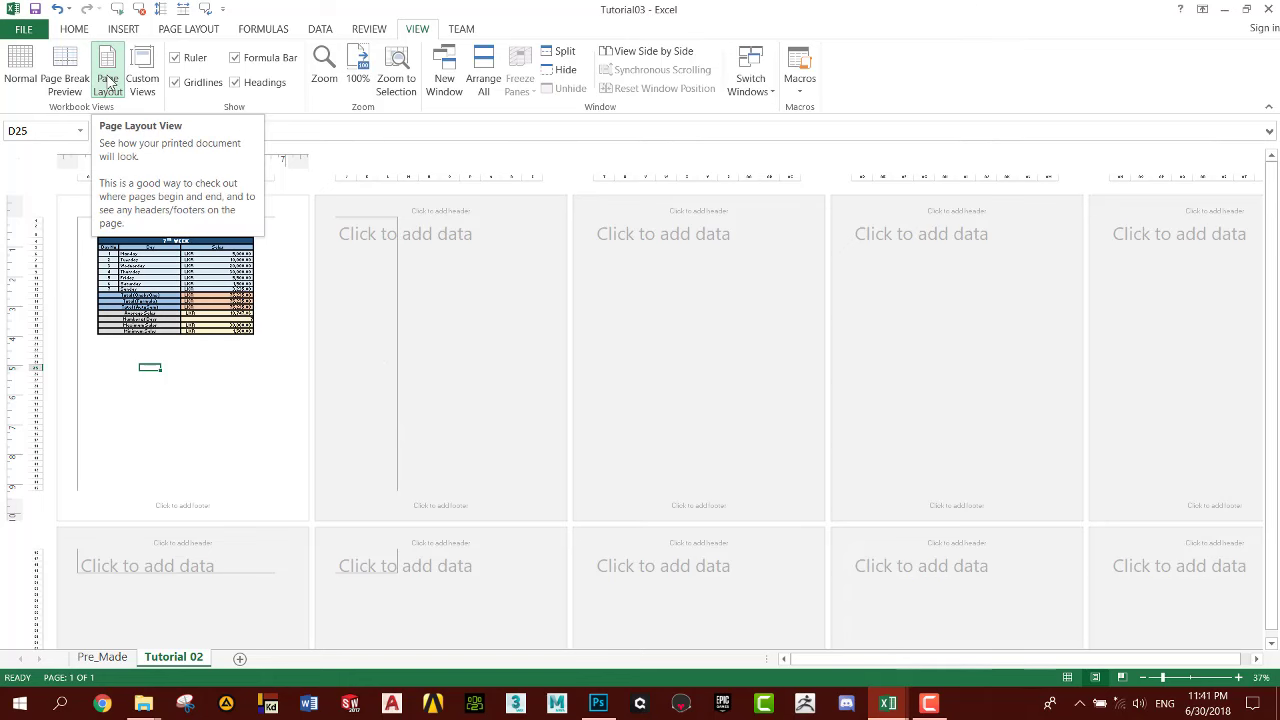
Toggle to Page Break Preview and back to Page Layout, then open and close Custom Views.
click(64, 78)
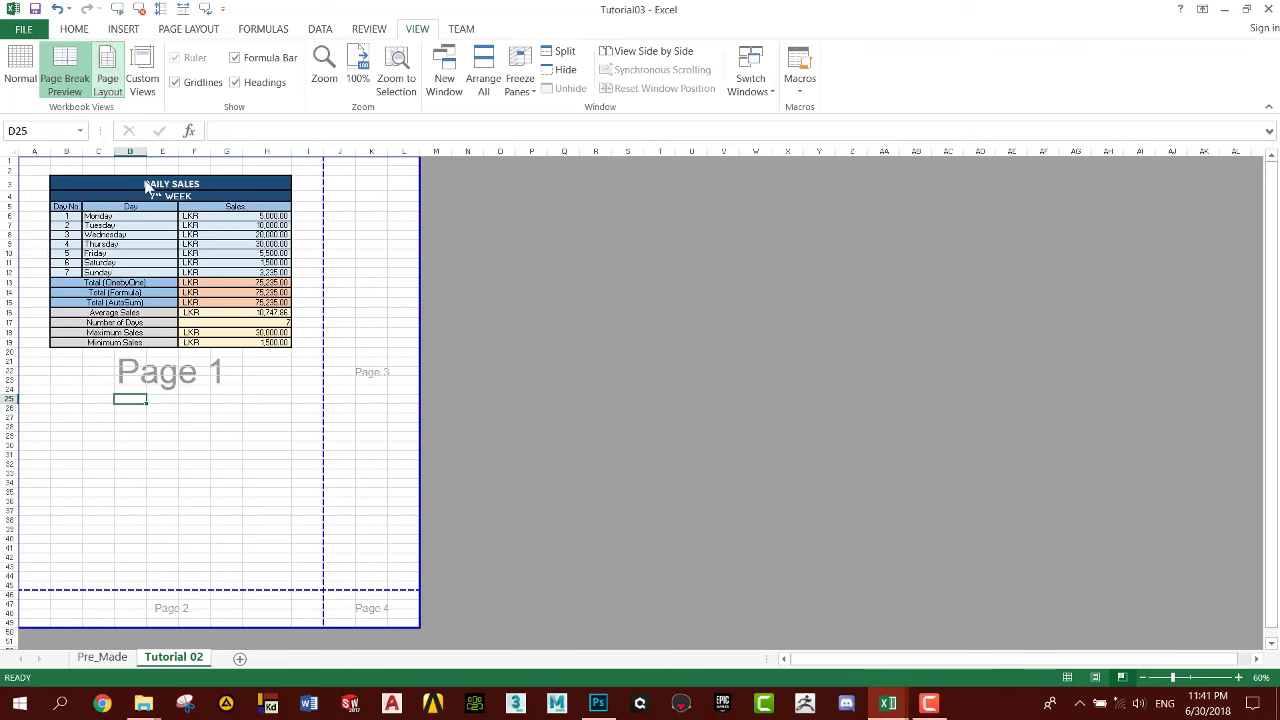
click(107, 78)
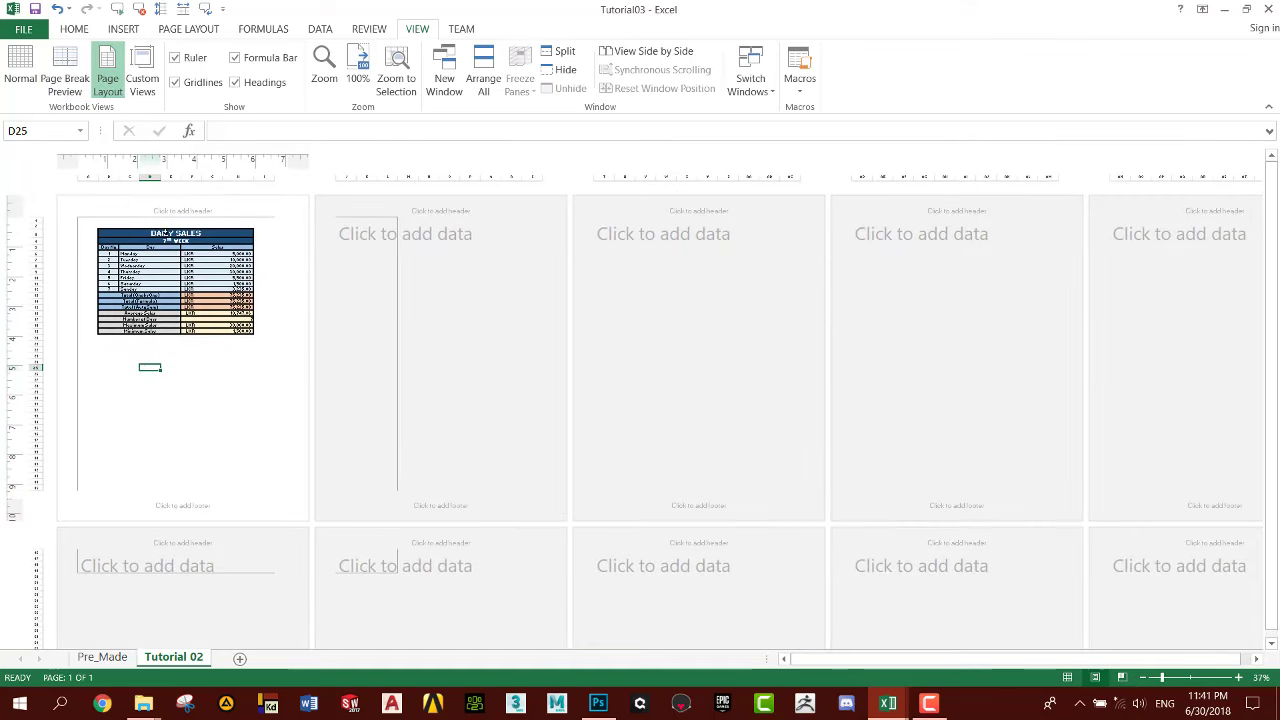
click(148, 80)
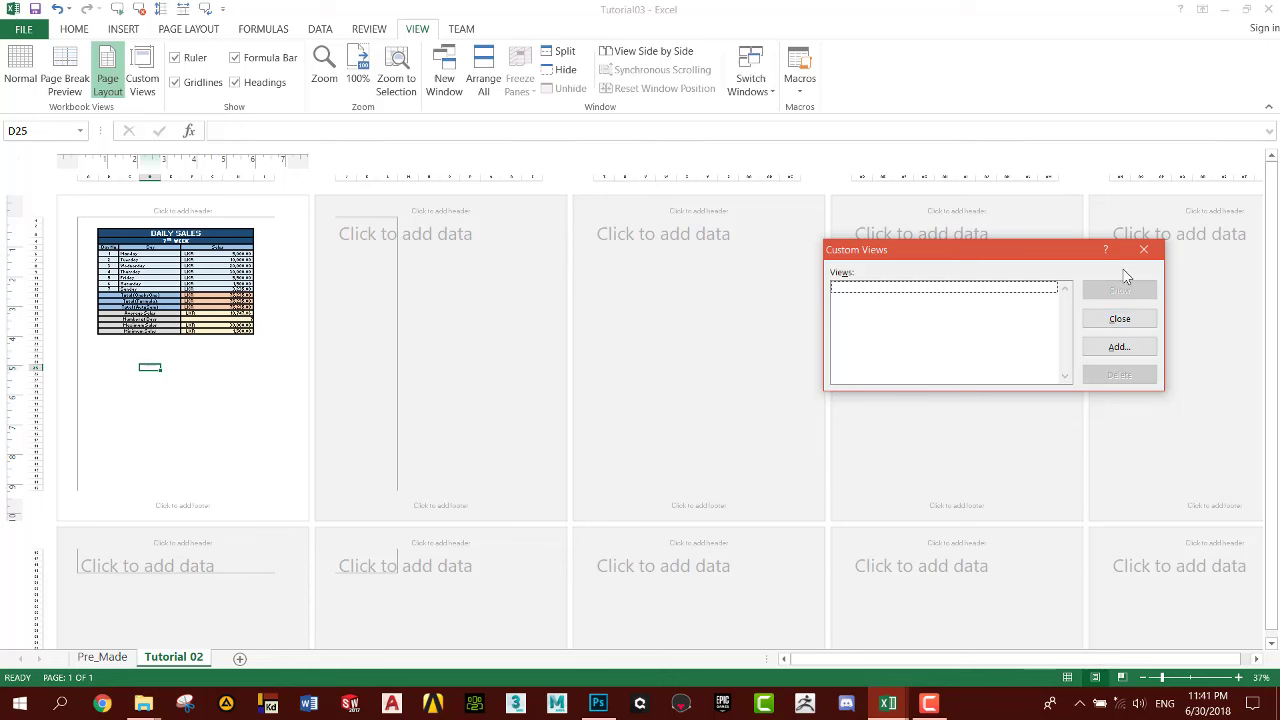
click(1146, 250)
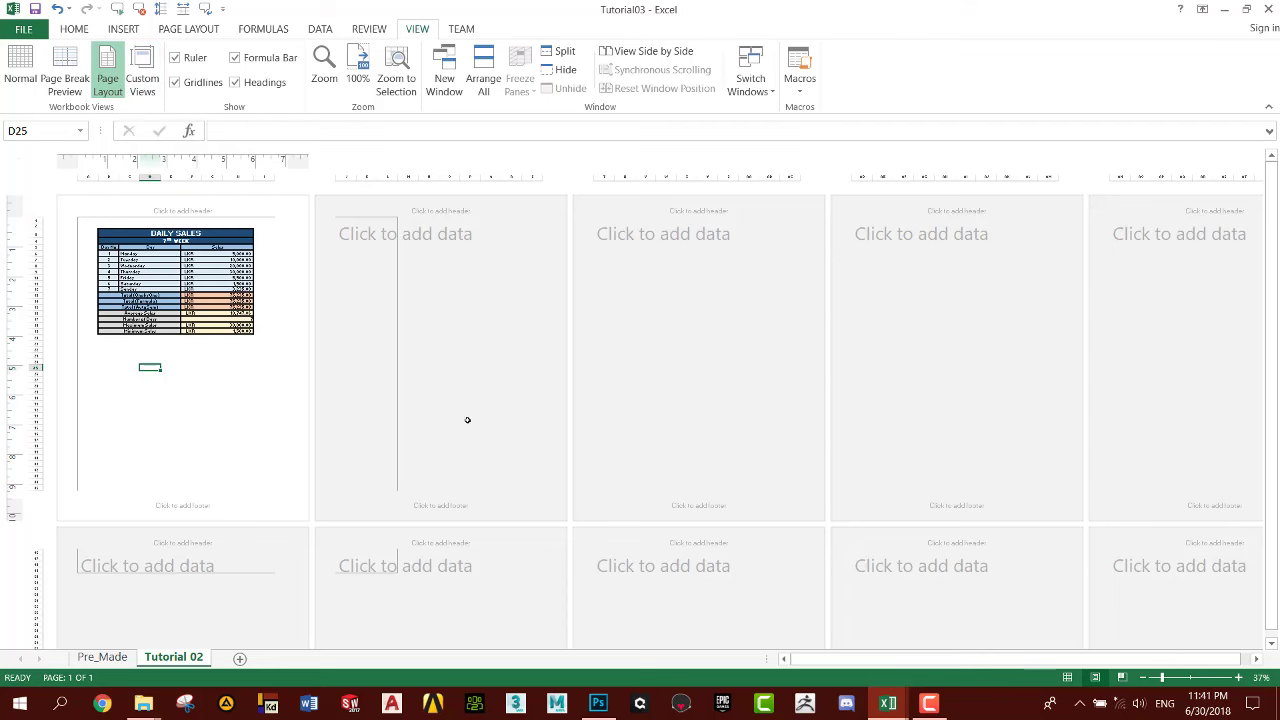
Switch to the e14058 workbook and zoom out to see more of the sheet.
mouse_move(887, 703)
click(974, 620)
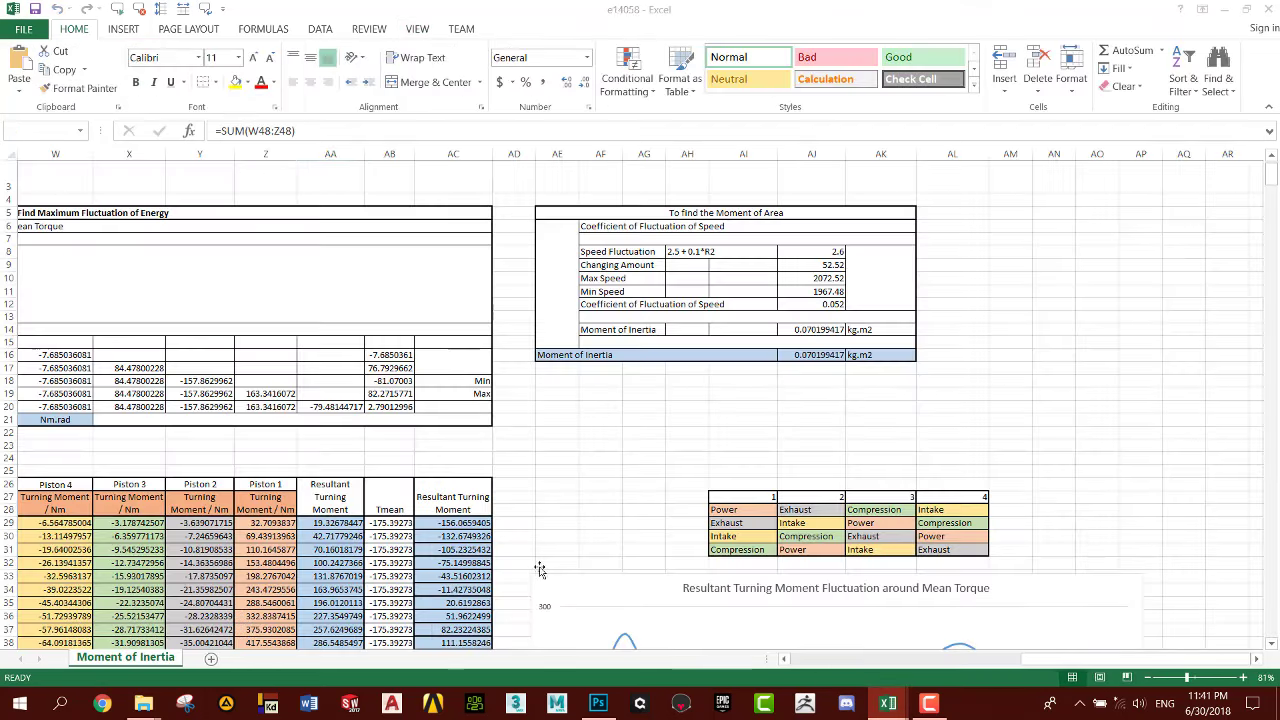
drag(1187, 678, 1165, 680)
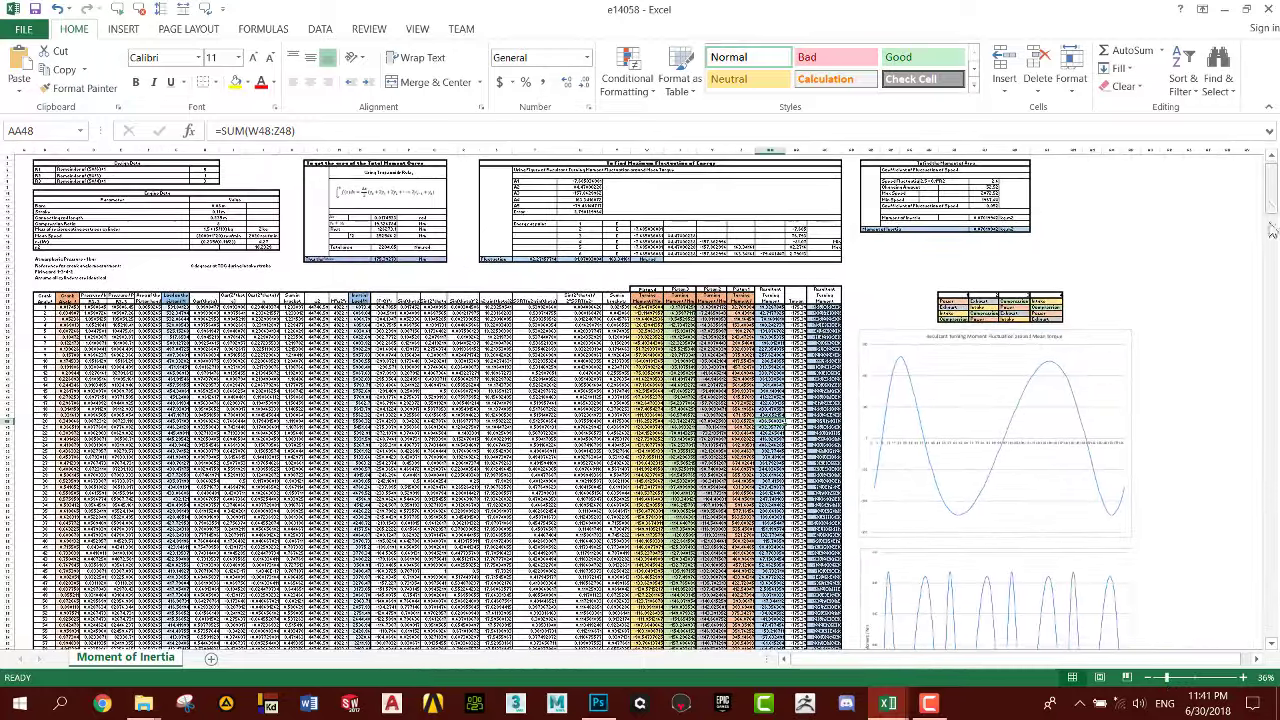
mouse_move(1270, 205)
mouse_down()
mouse_move(1272, 494)
mouse_move(1270, 200)
mouse_up()
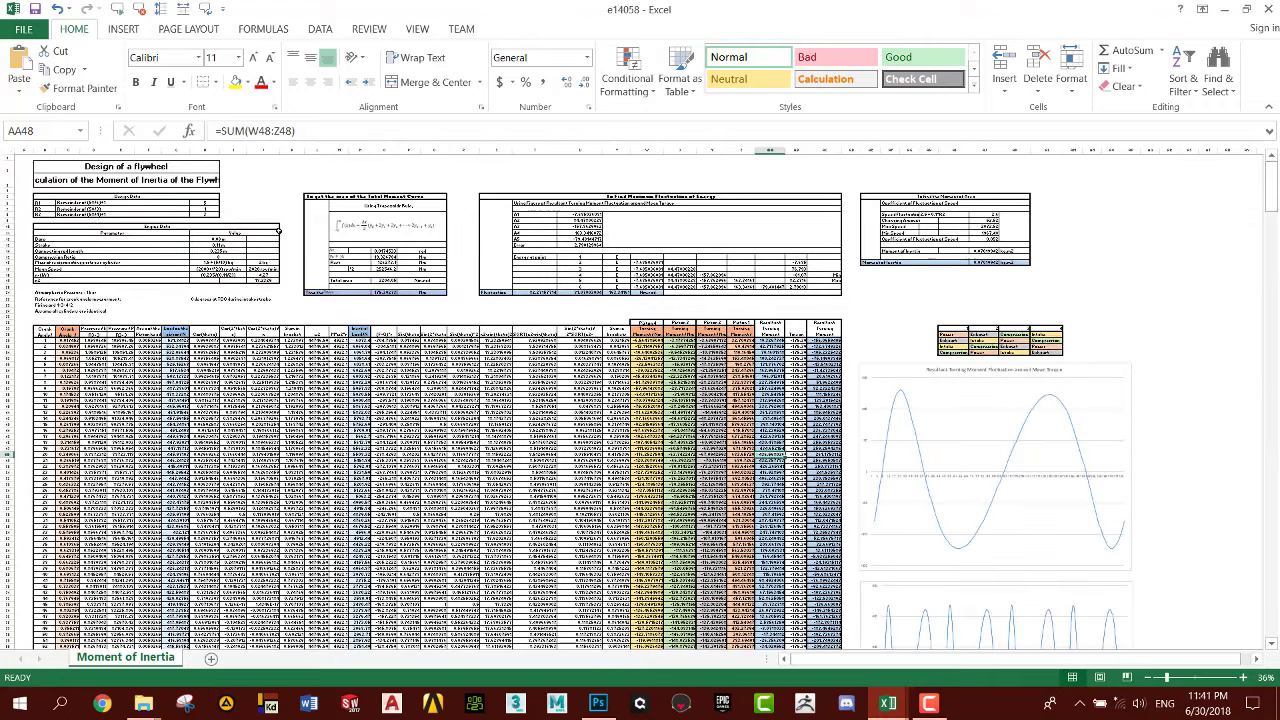
Select cell M3 and show the sheet in Page Break Preview at 30% zoom.
click(339, 183)
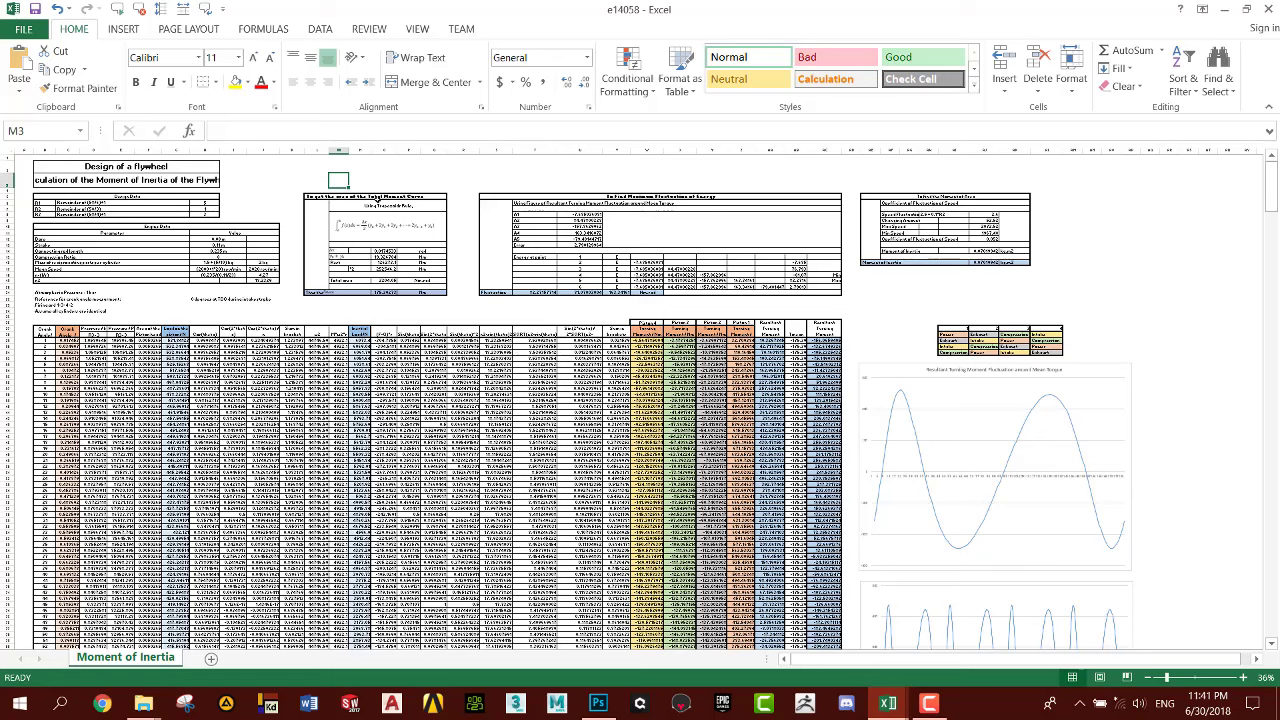
click(414, 31)
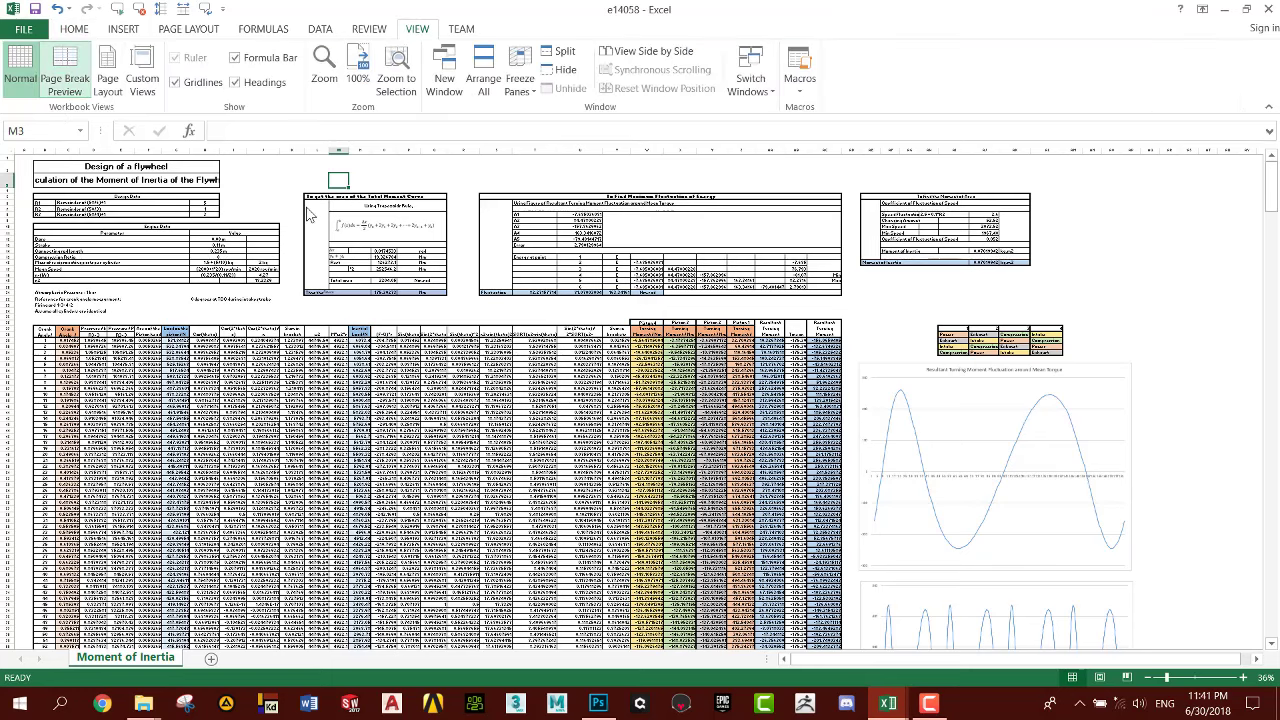
click(64, 80)
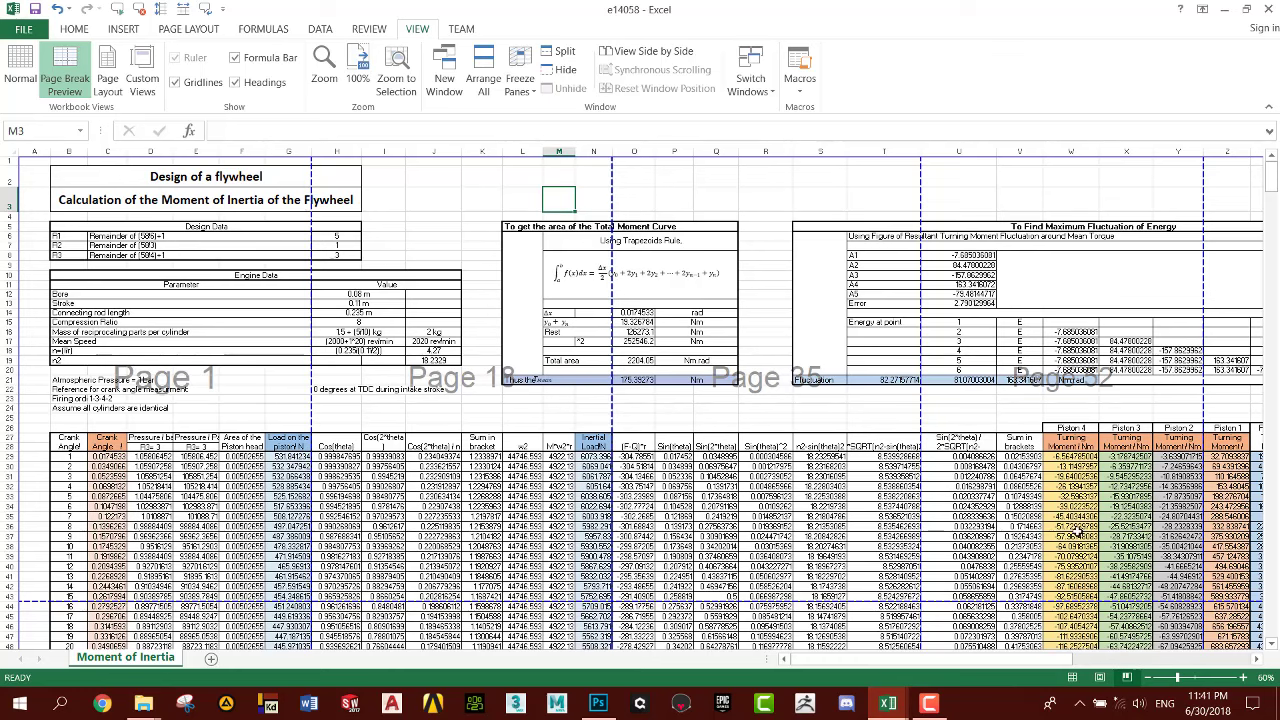
click(1164, 679)
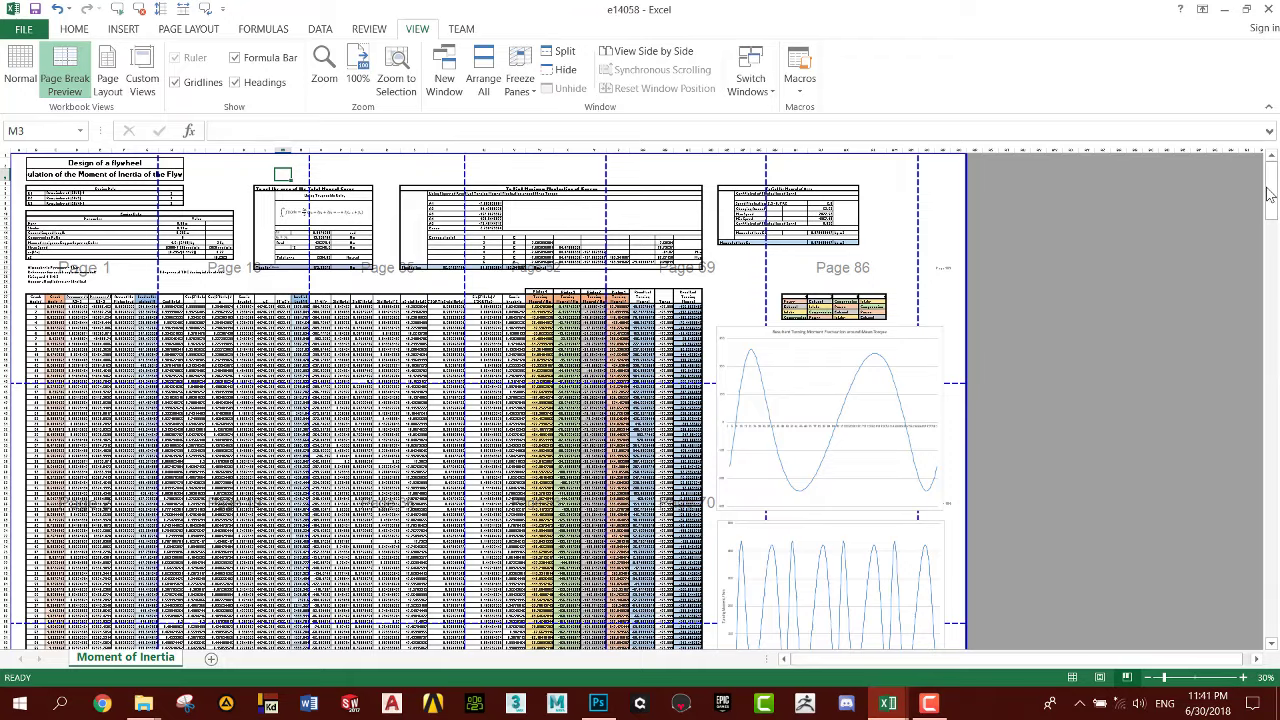
mouse_move(1270, 193)
mouse_down()
mouse_move(1275, 305)
mouse_move(1274, 170)
mouse_up()
Show the sheet as printed pages with headers and zoom out across several pages.
click(108, 78)
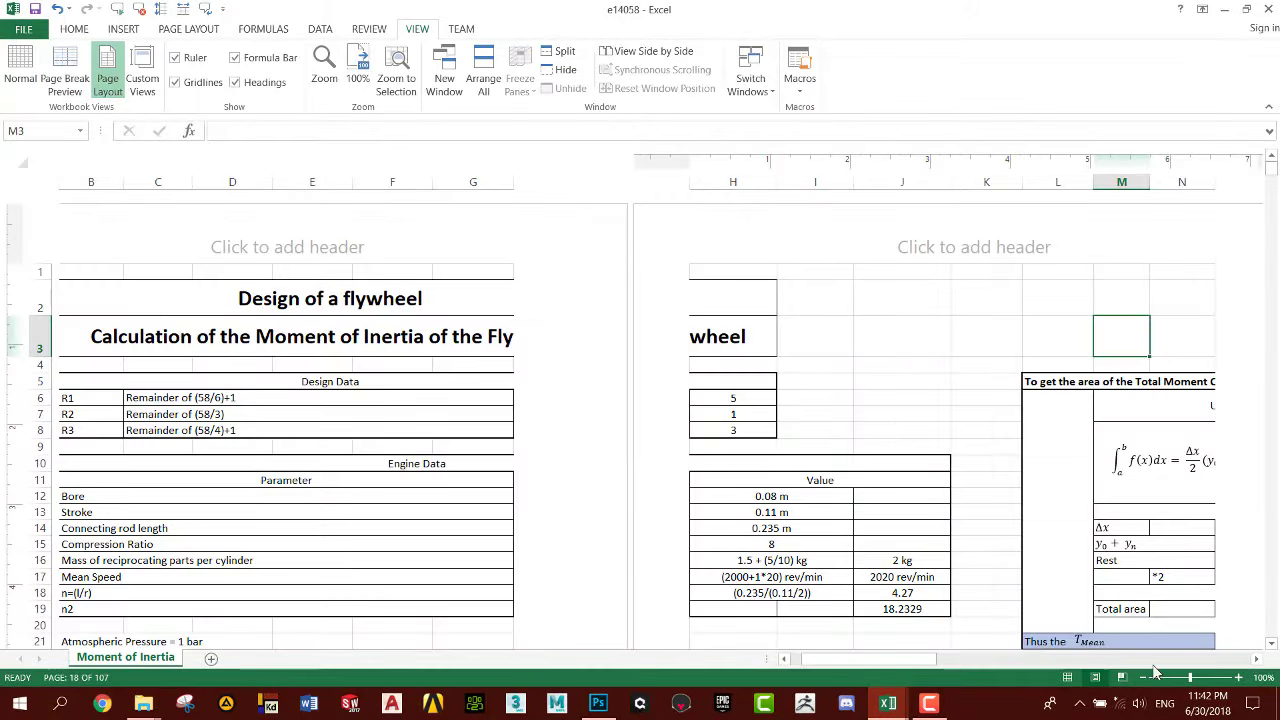
drag(1189, 677, 1171, 677)
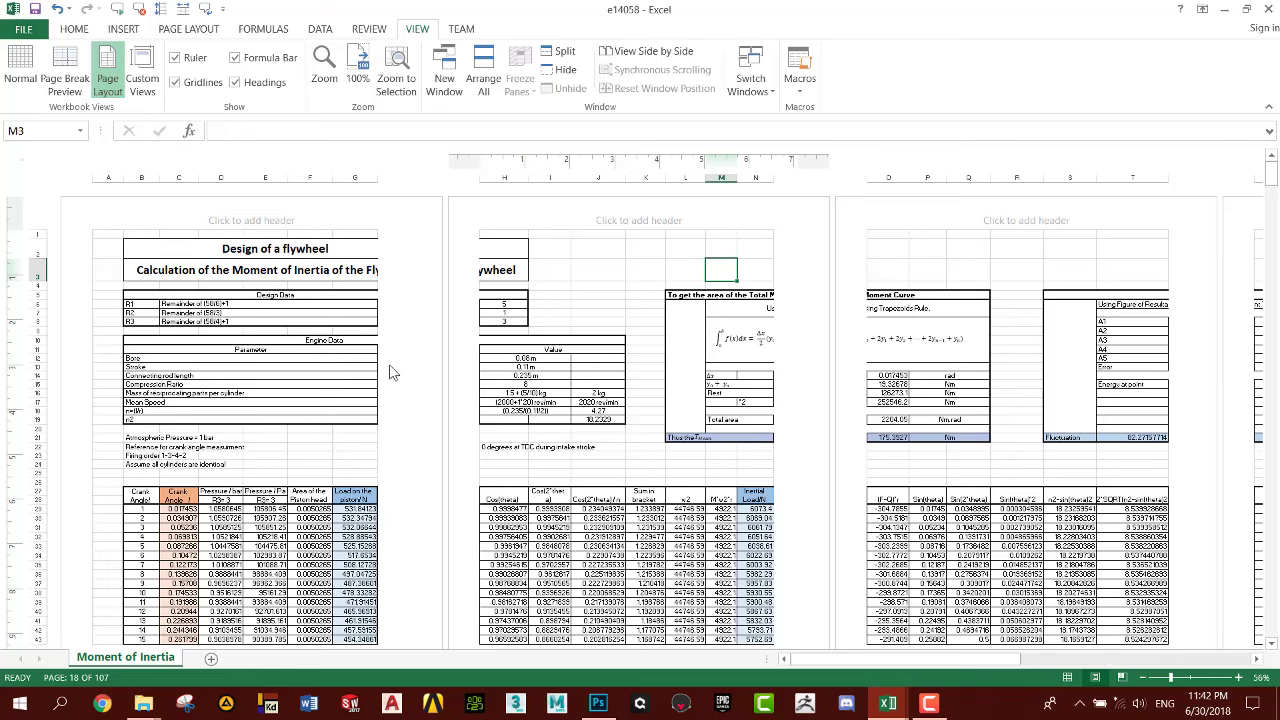
drag(1275, 190, 1275, 208)
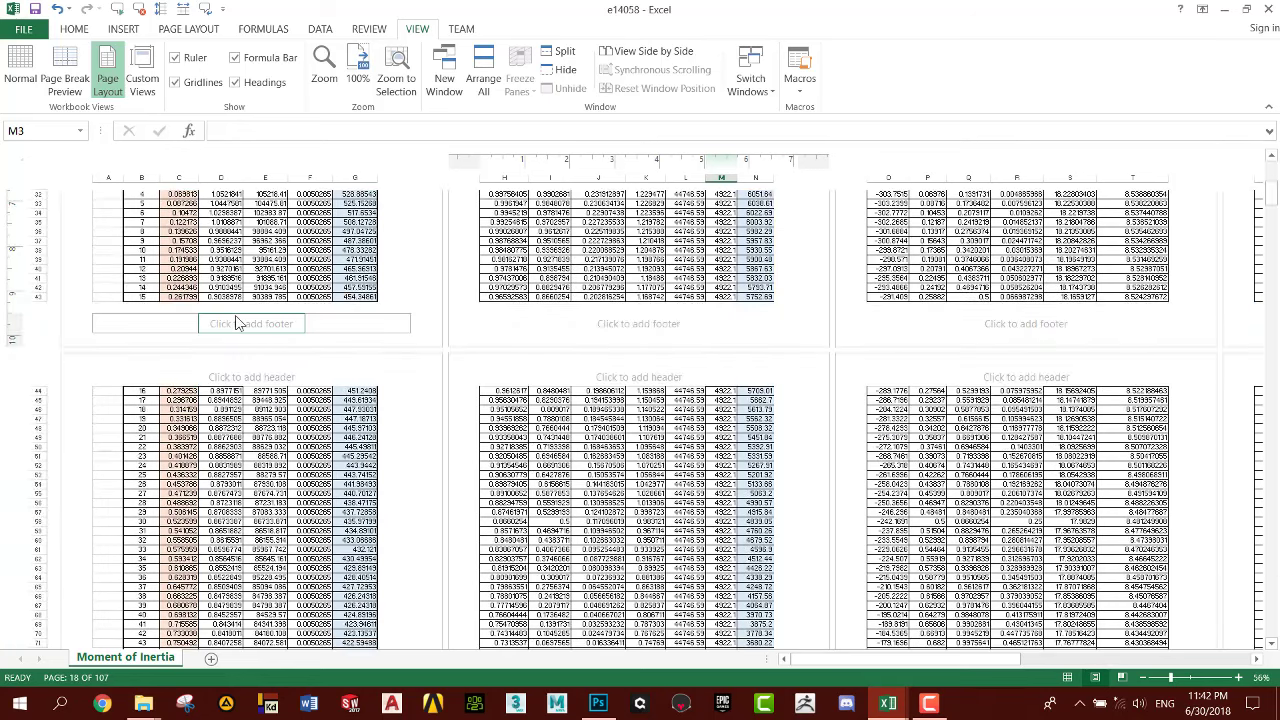
drag(1273, 193, 1271, 172)
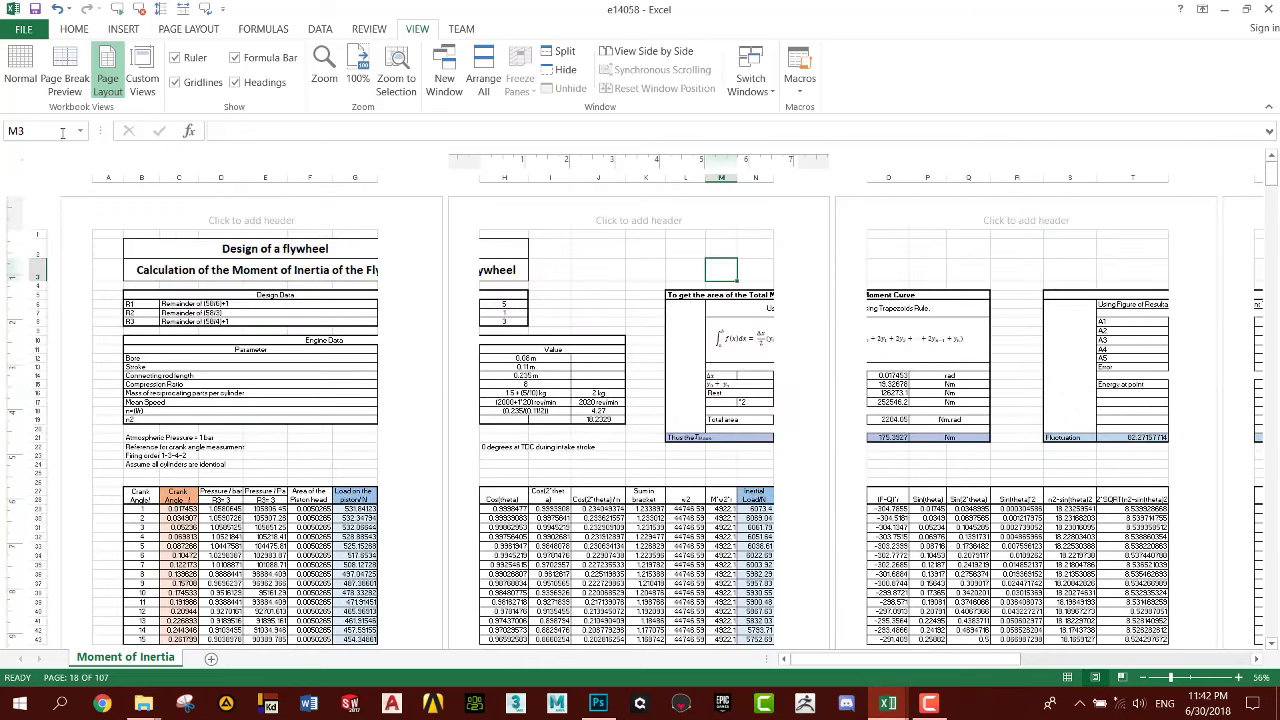
Return to Page Break Preview at 89% zoom, scrolled back to cell A1.
click(64, 75)
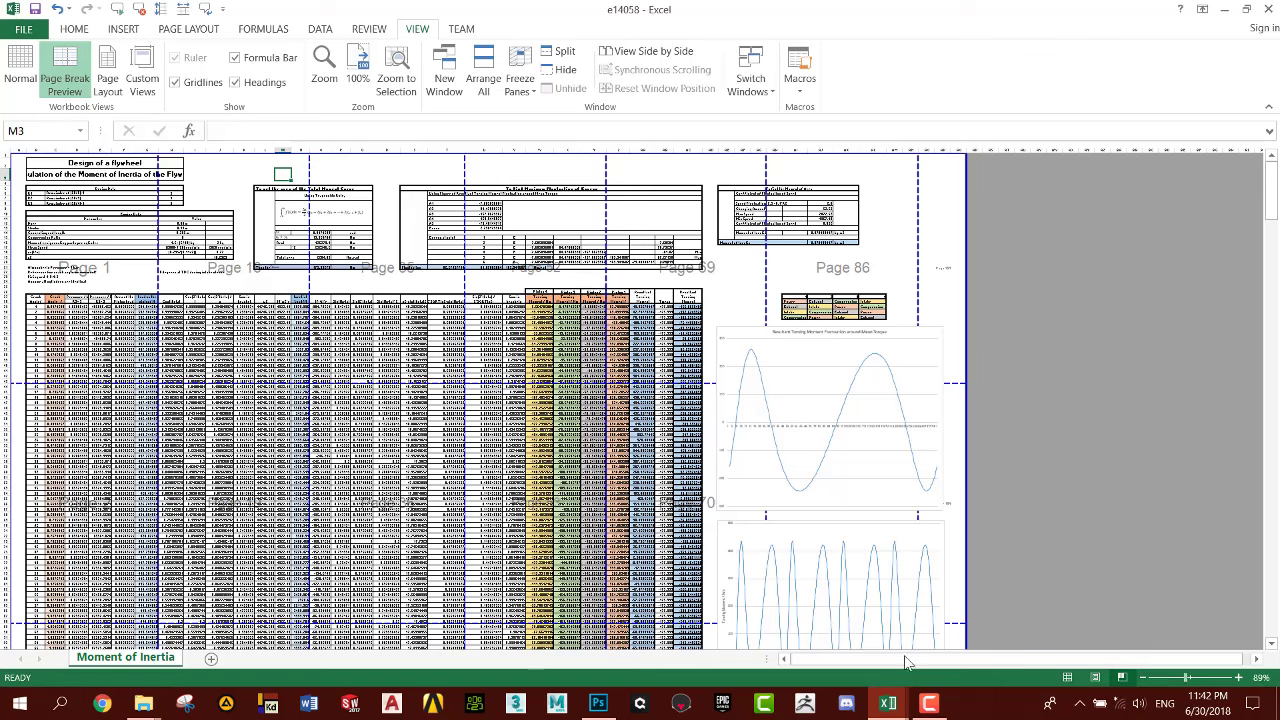
click(1186, 677)
click(62, 369)
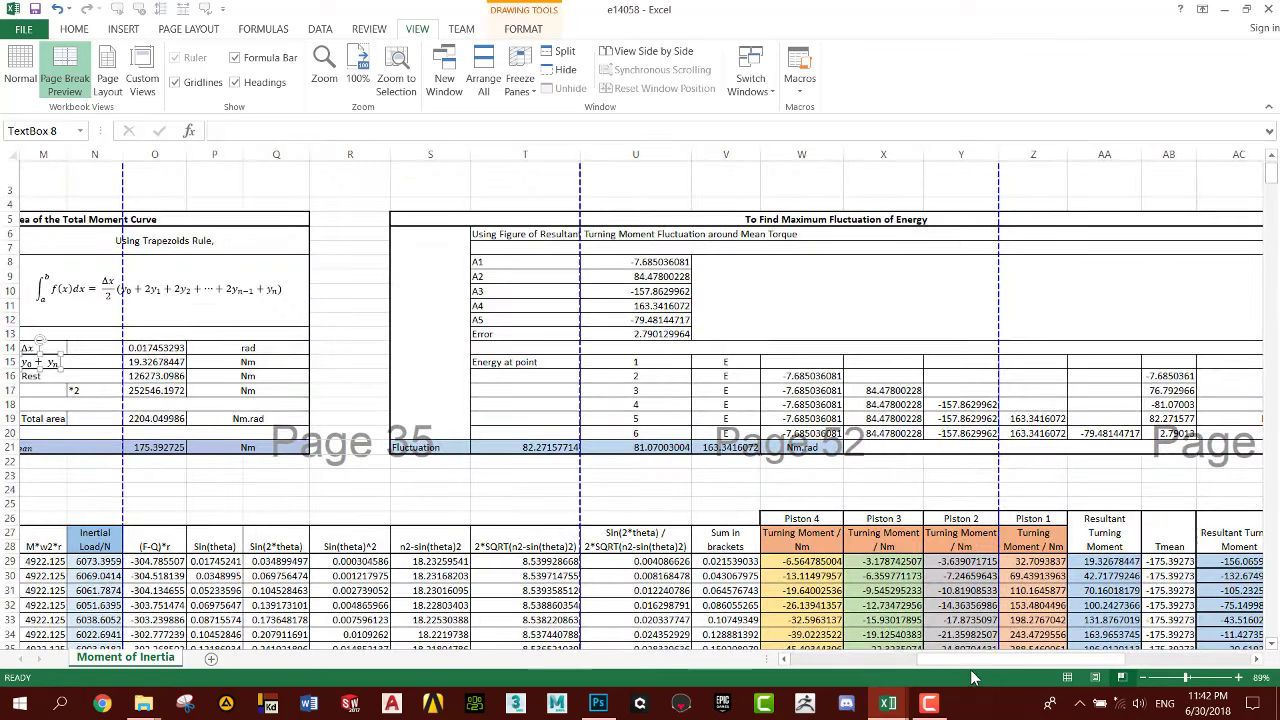
drag(975, 680, 785, 680)
click(165, 205)
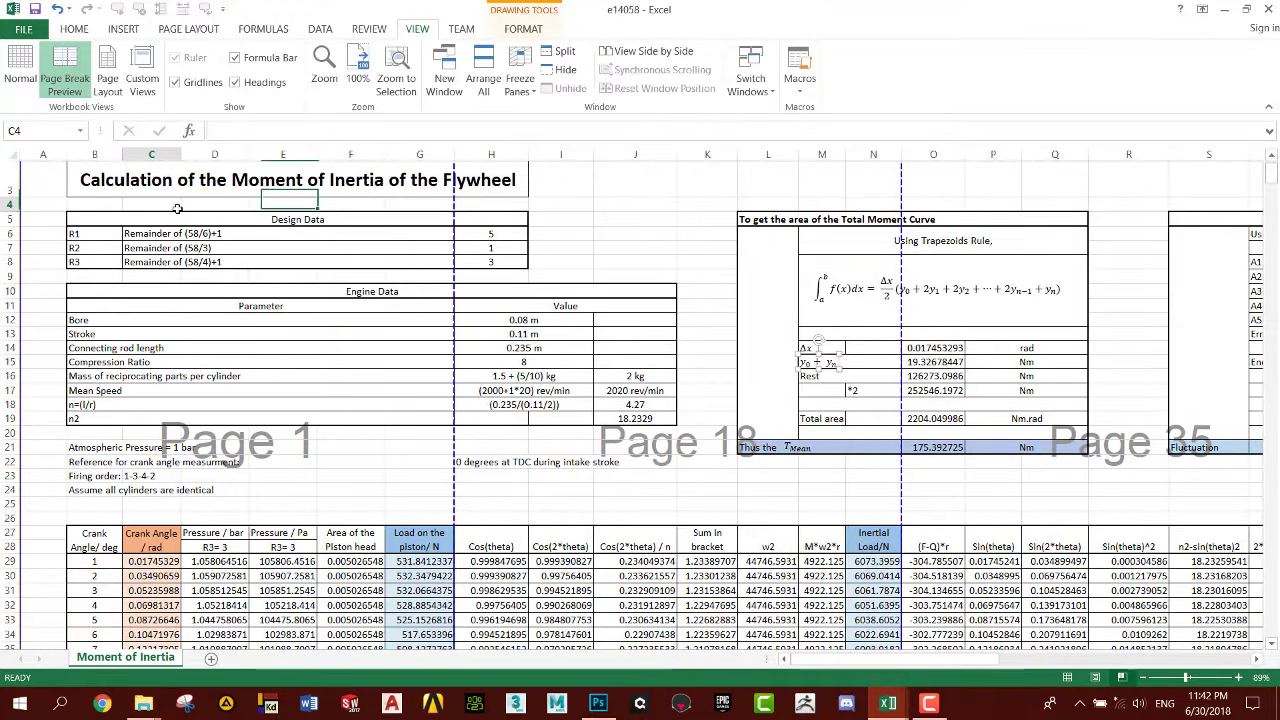
scroll(251, 318, up, 1)
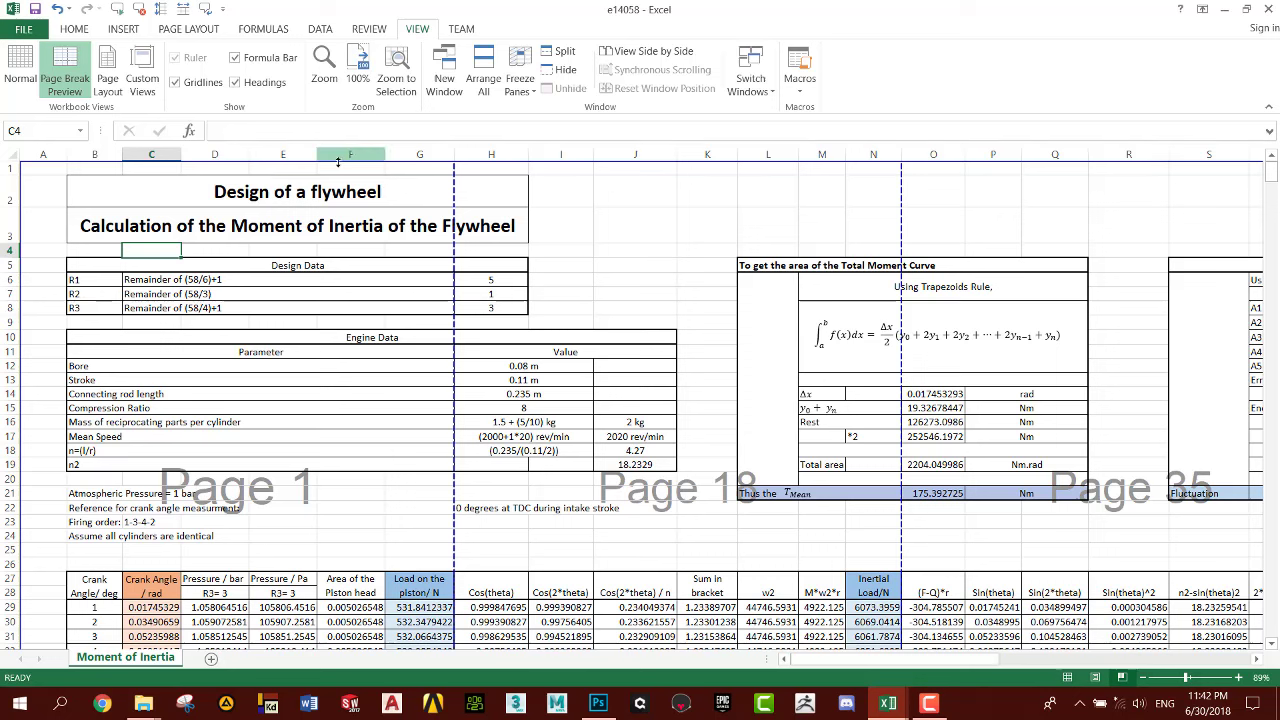
click(125, 31)
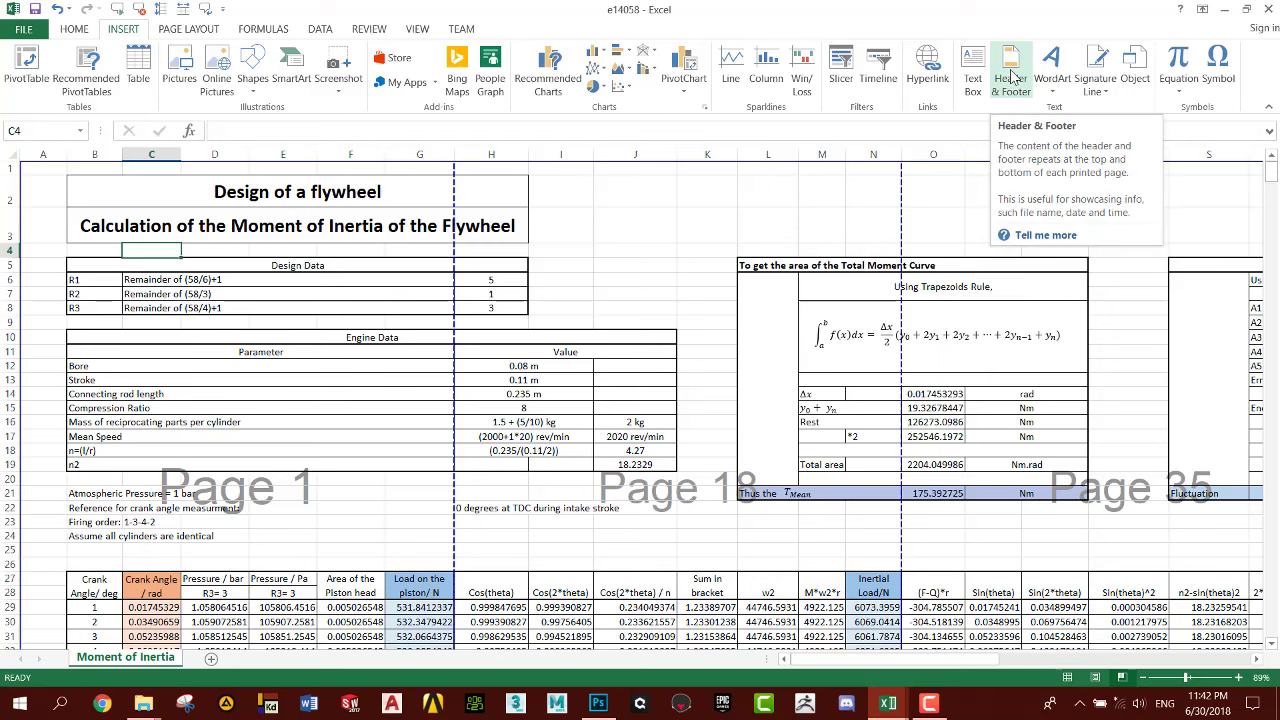
Start a page header, switching between the View and Header & Footer commands, then return to the cells.
click(1011, 78)
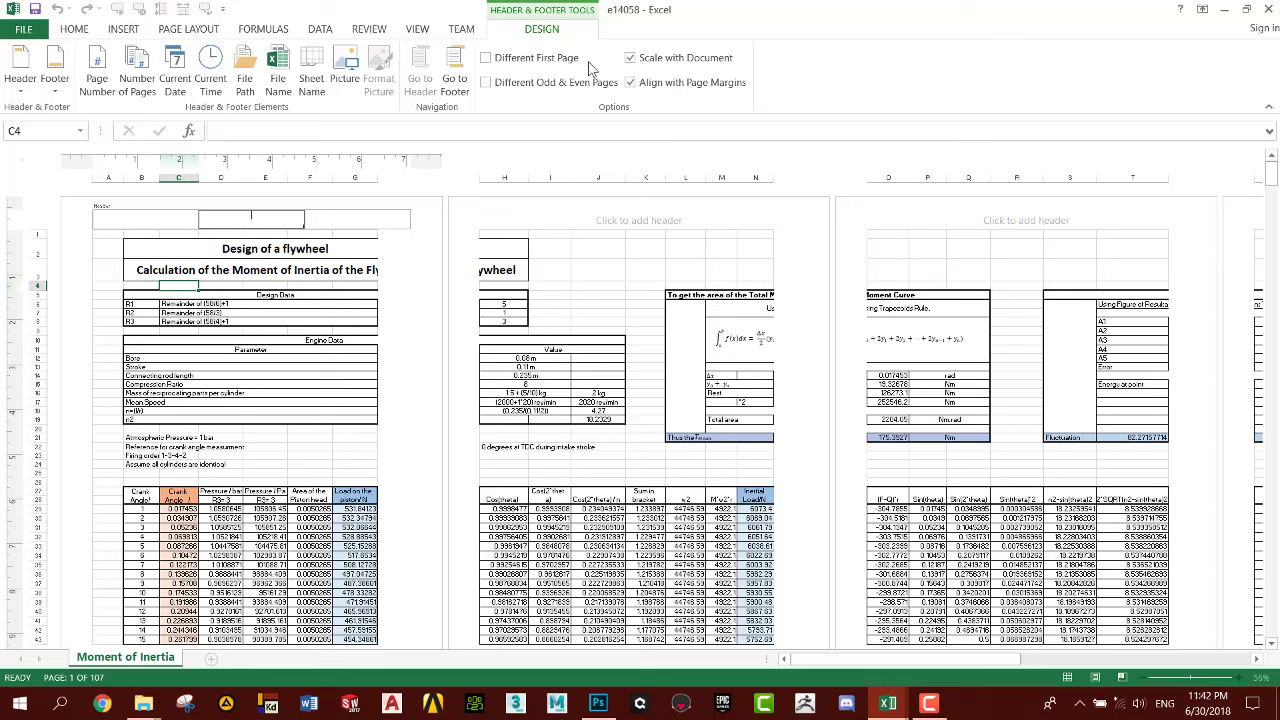
click(424, 35)
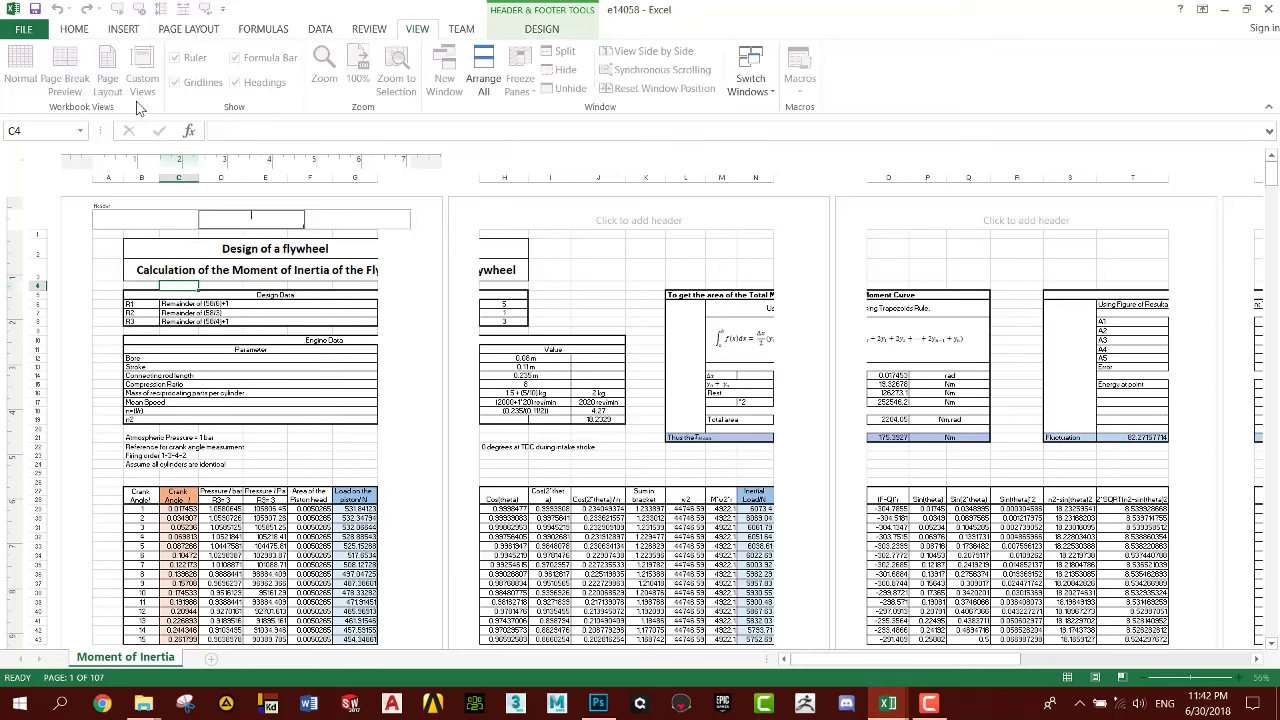
click(526, 36)
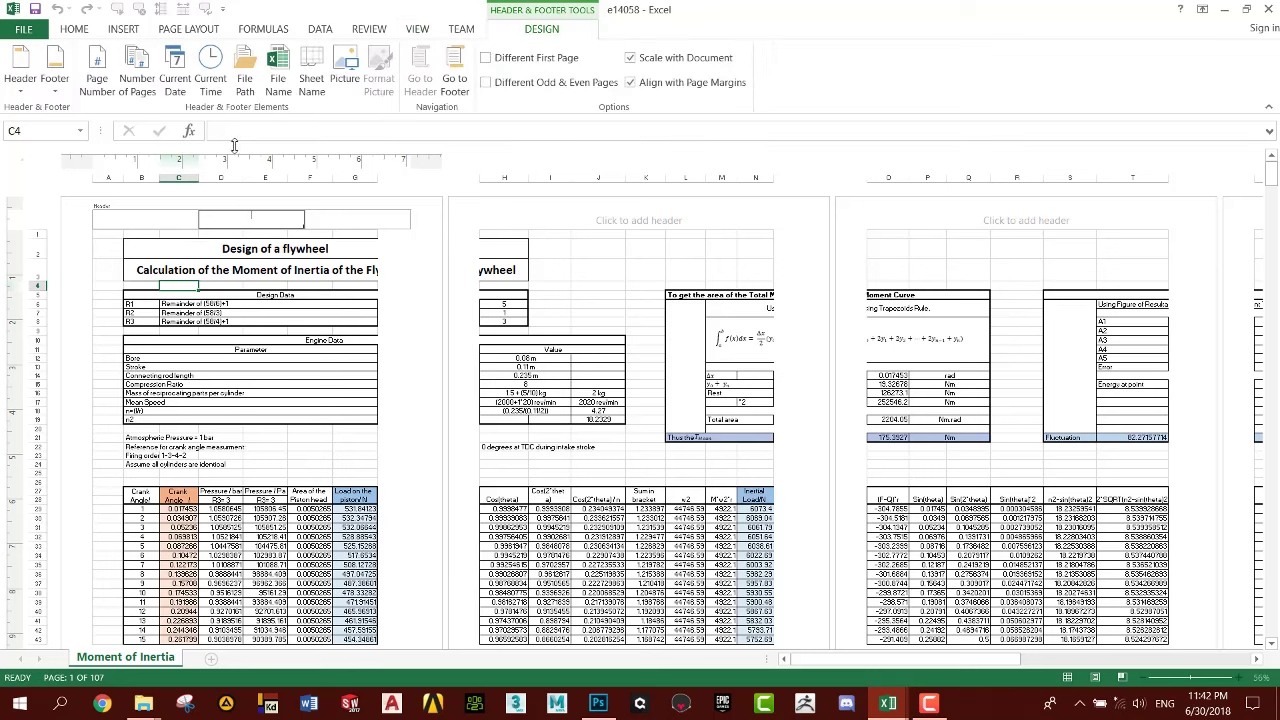
click(420, 33)
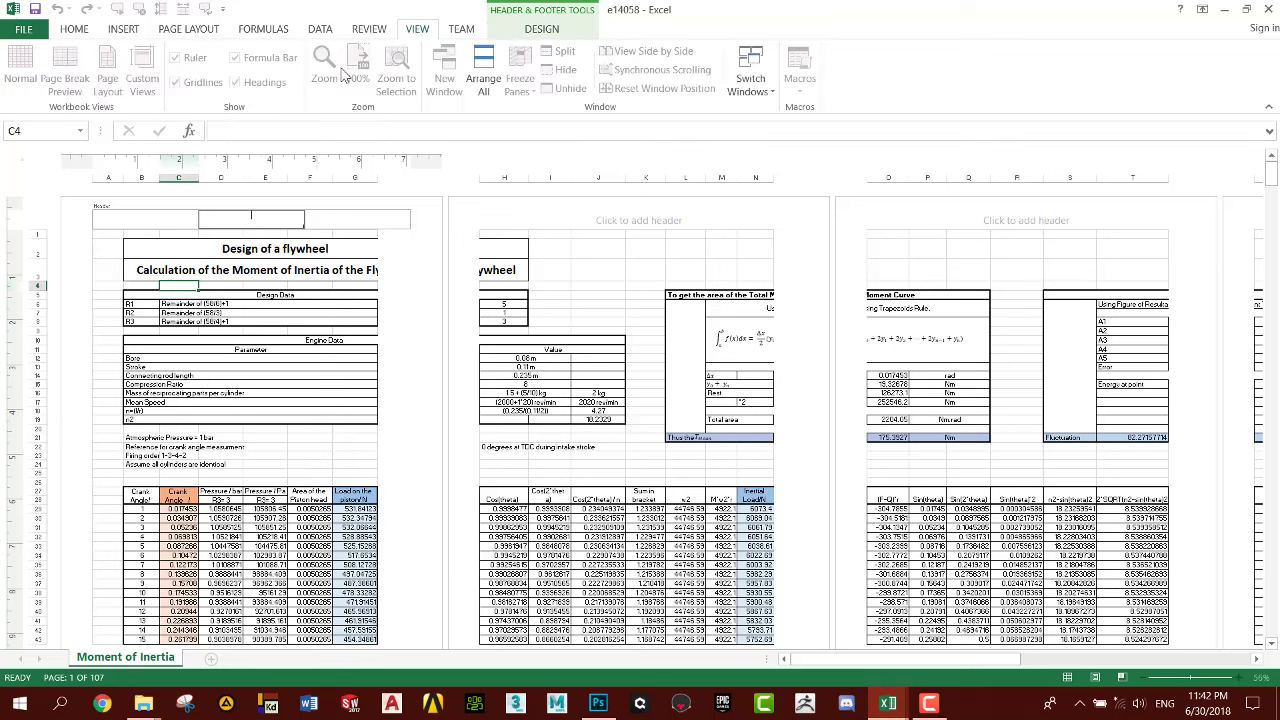
click(566, 34)
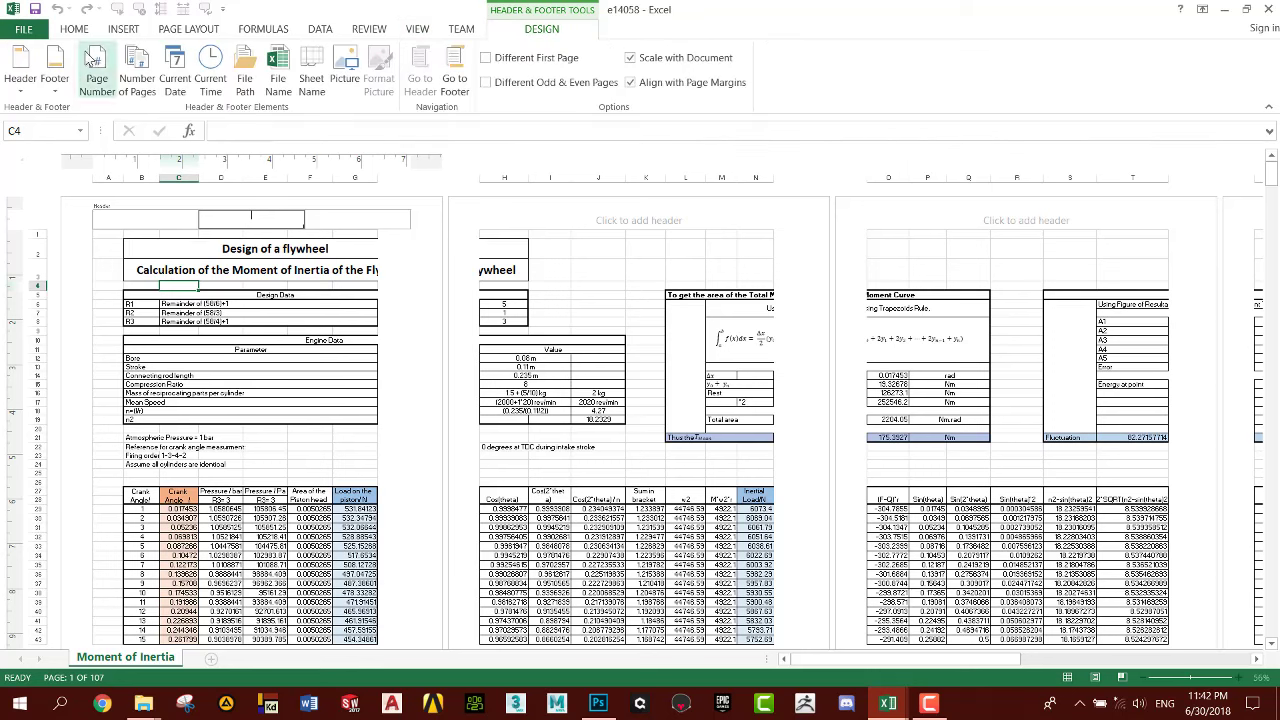
click(74, 29)
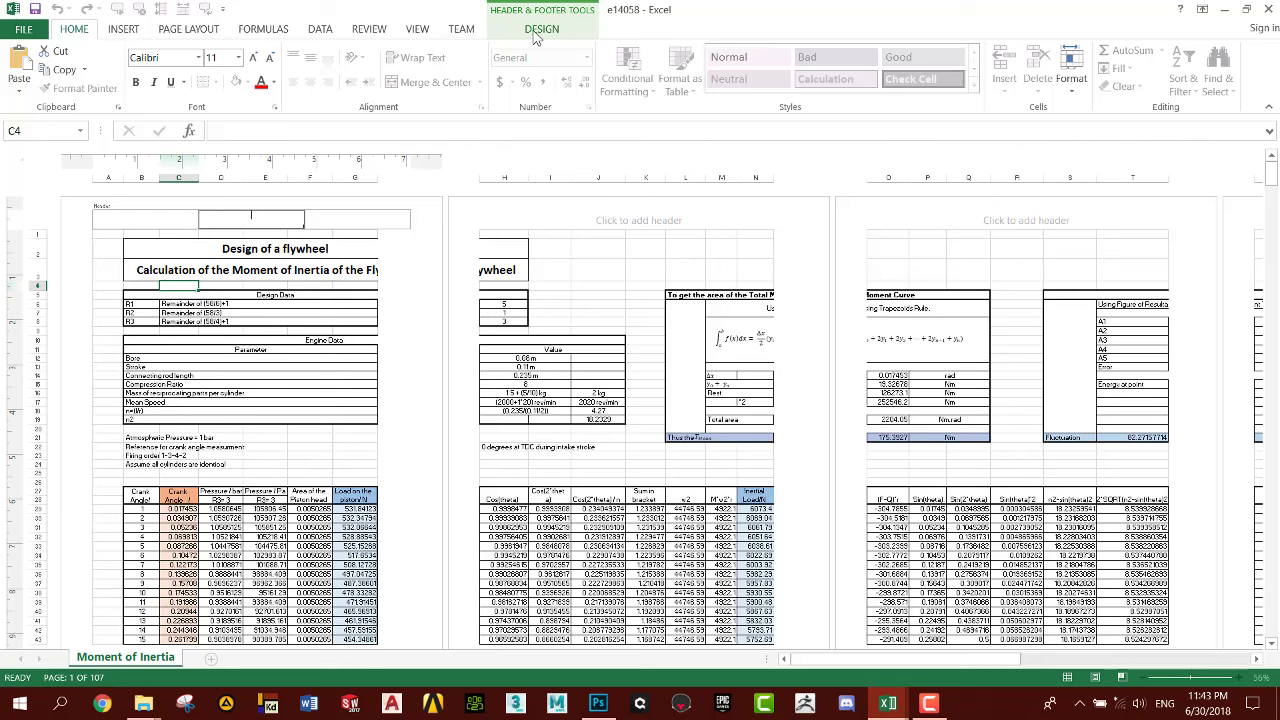
click(416, 38)
click(545, 38)
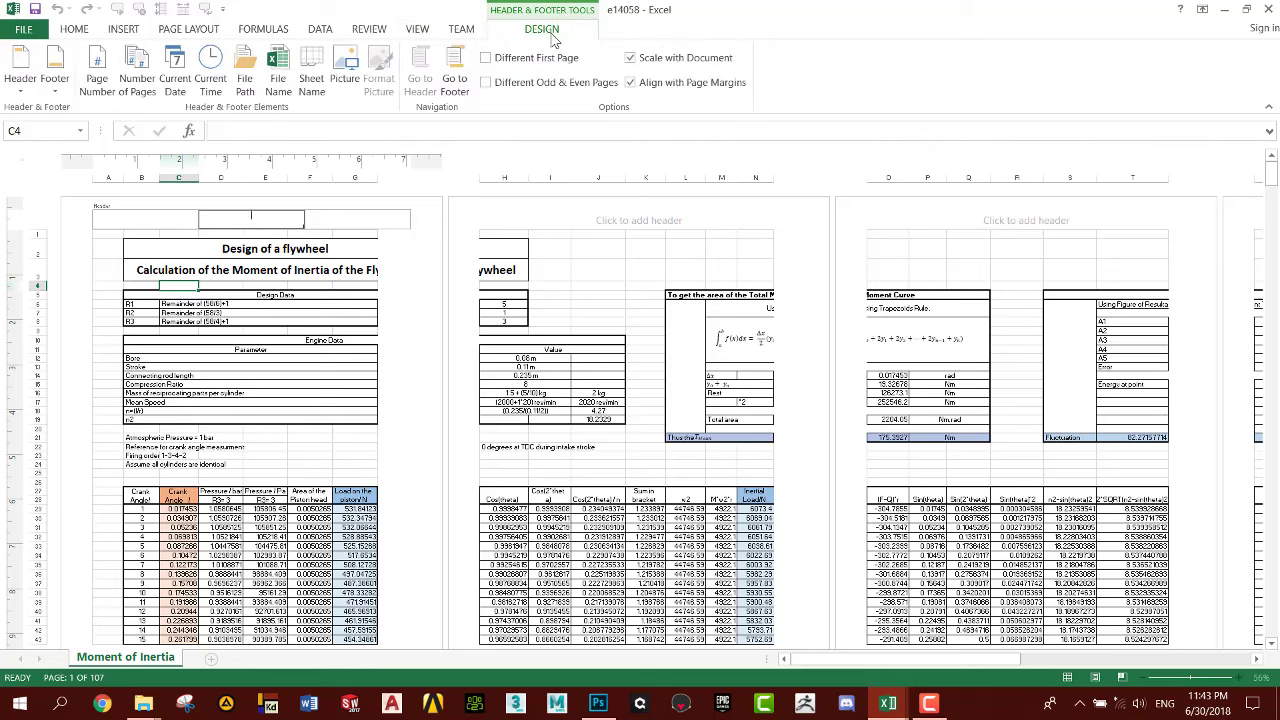
click(337, 463)
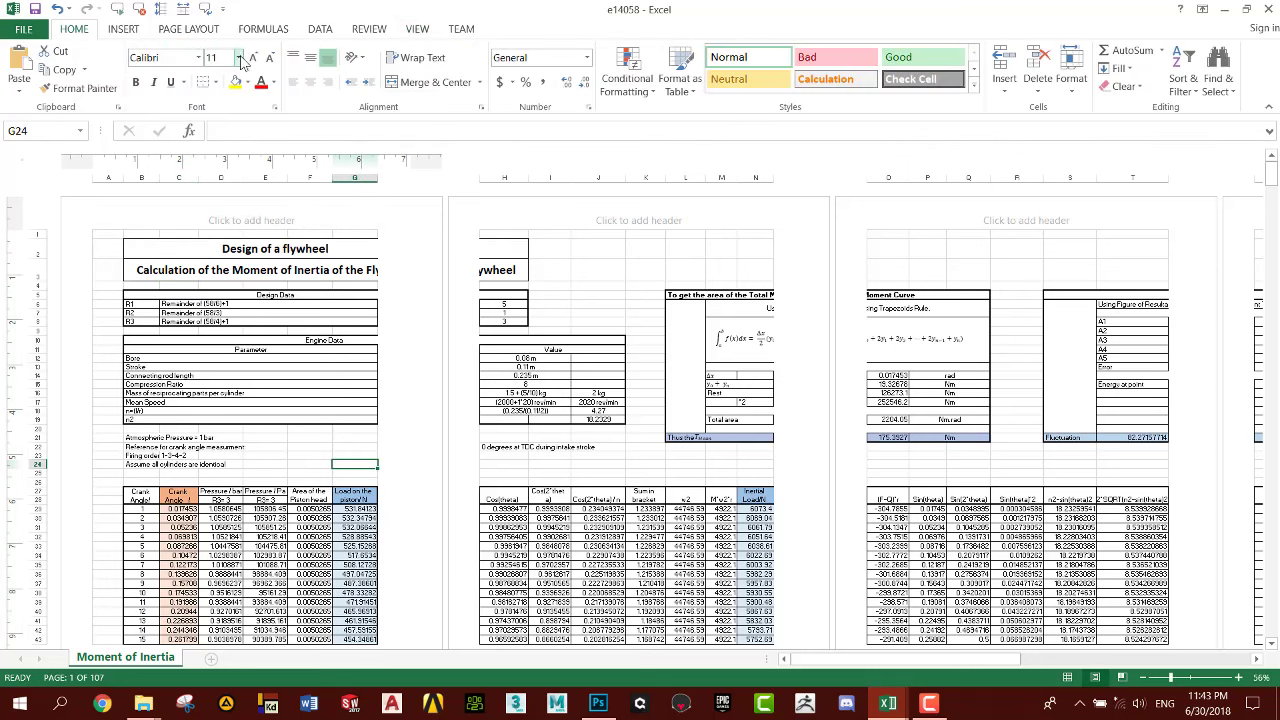
Switch the sheet to Page Layout view and try the centre header, leaving it empty.
click(124, 29)
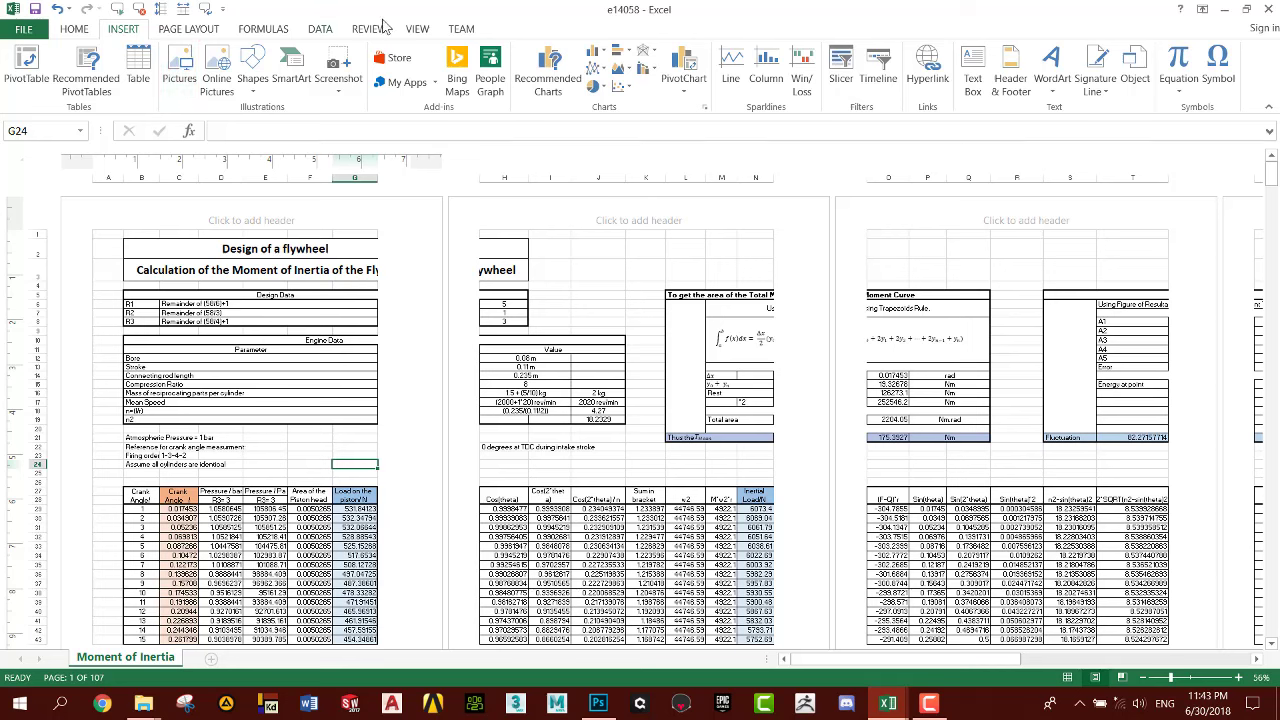
click(414, 30)
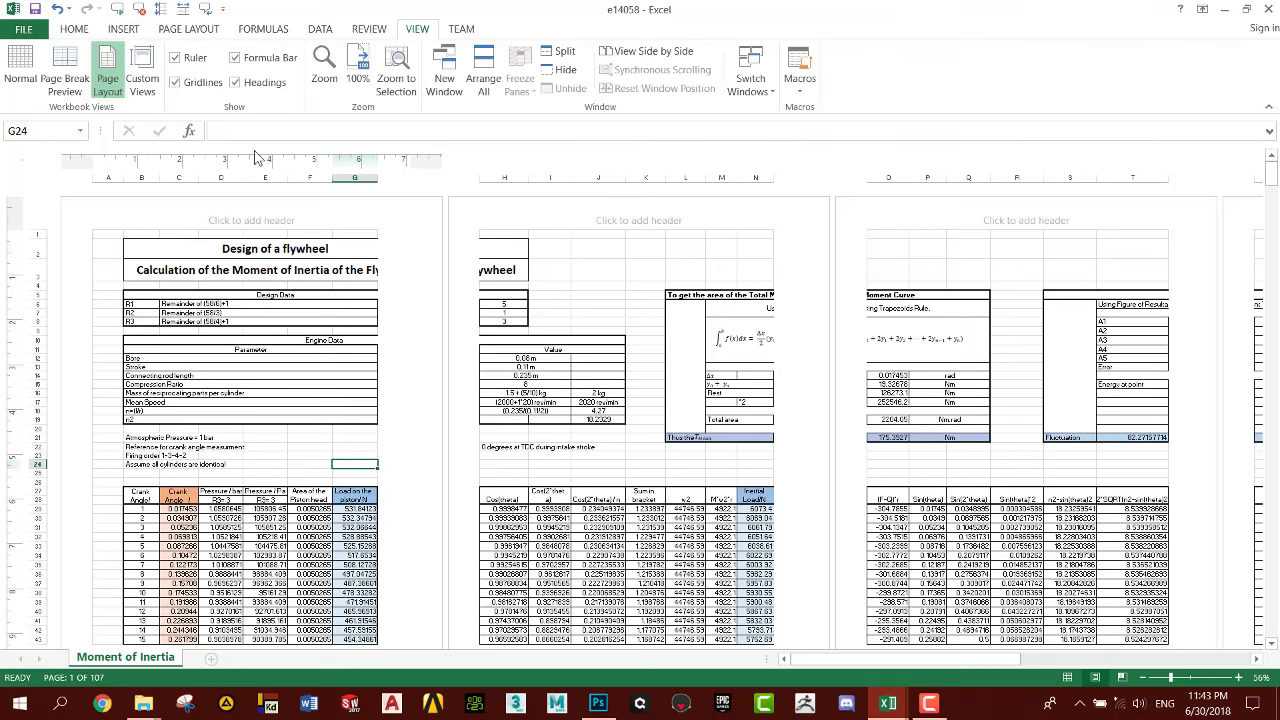
click(110, 88)
click(245, 221)
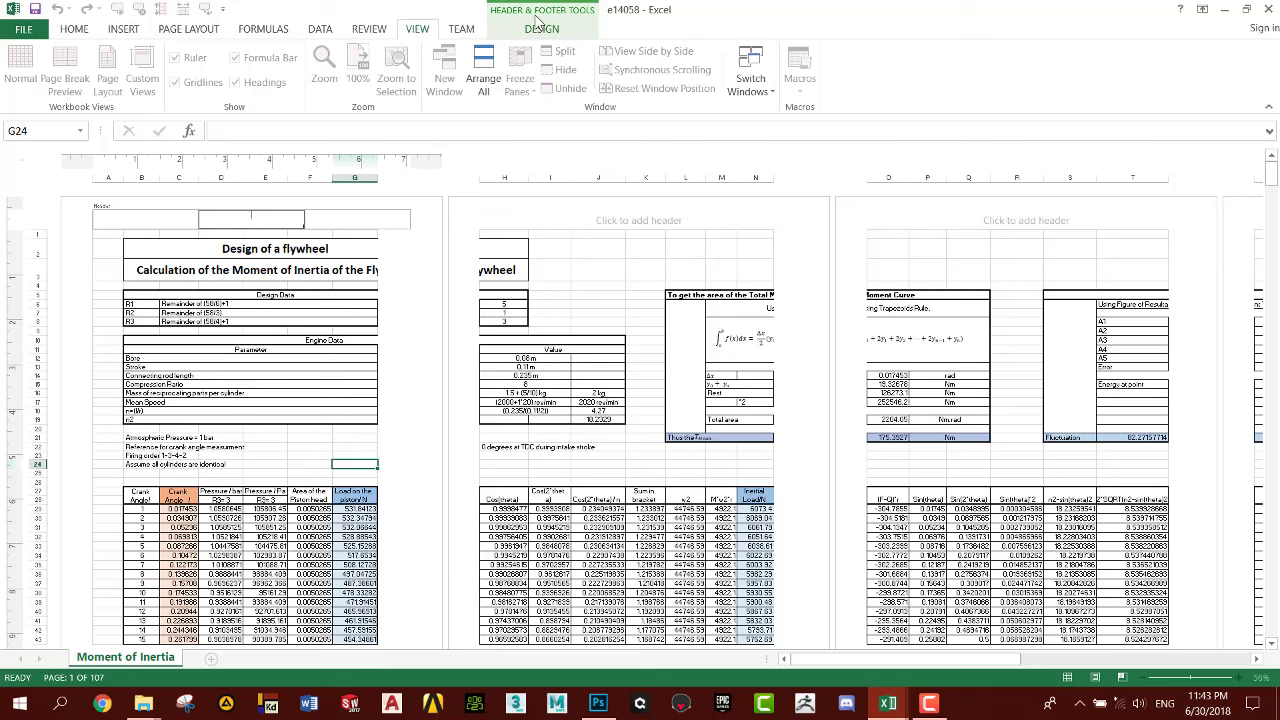
click(397, 388)
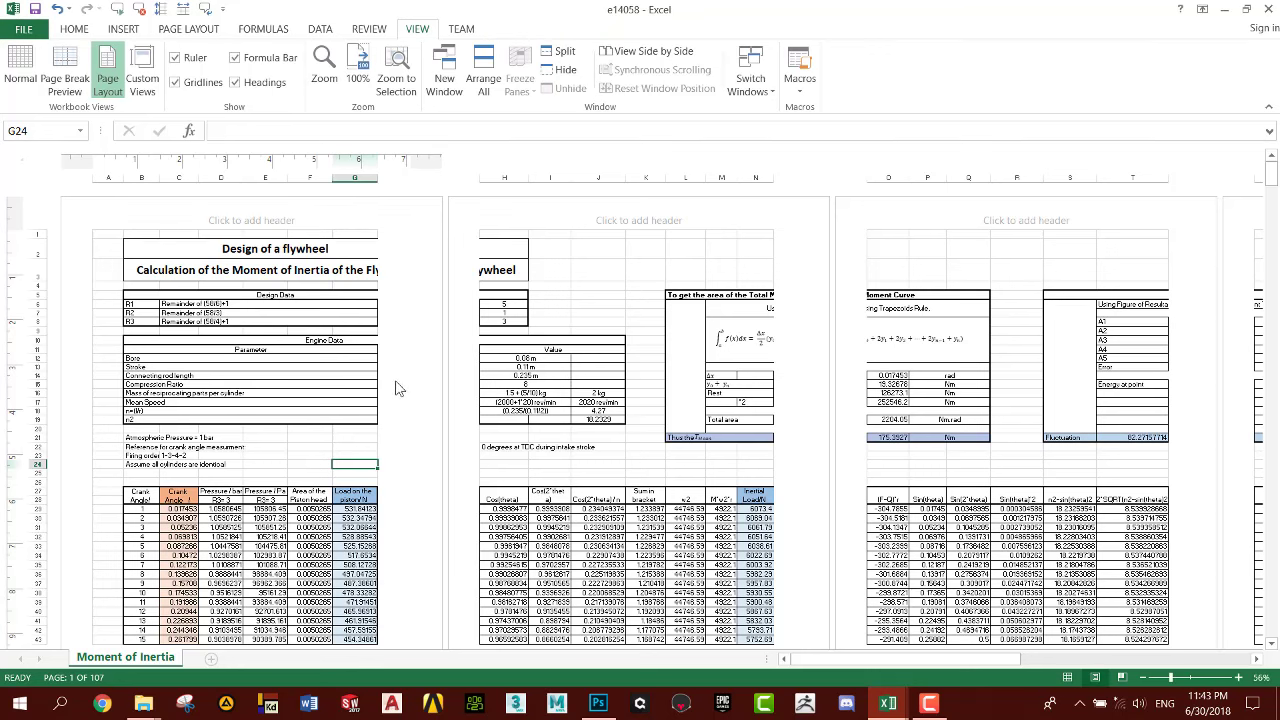
click(295, 232)
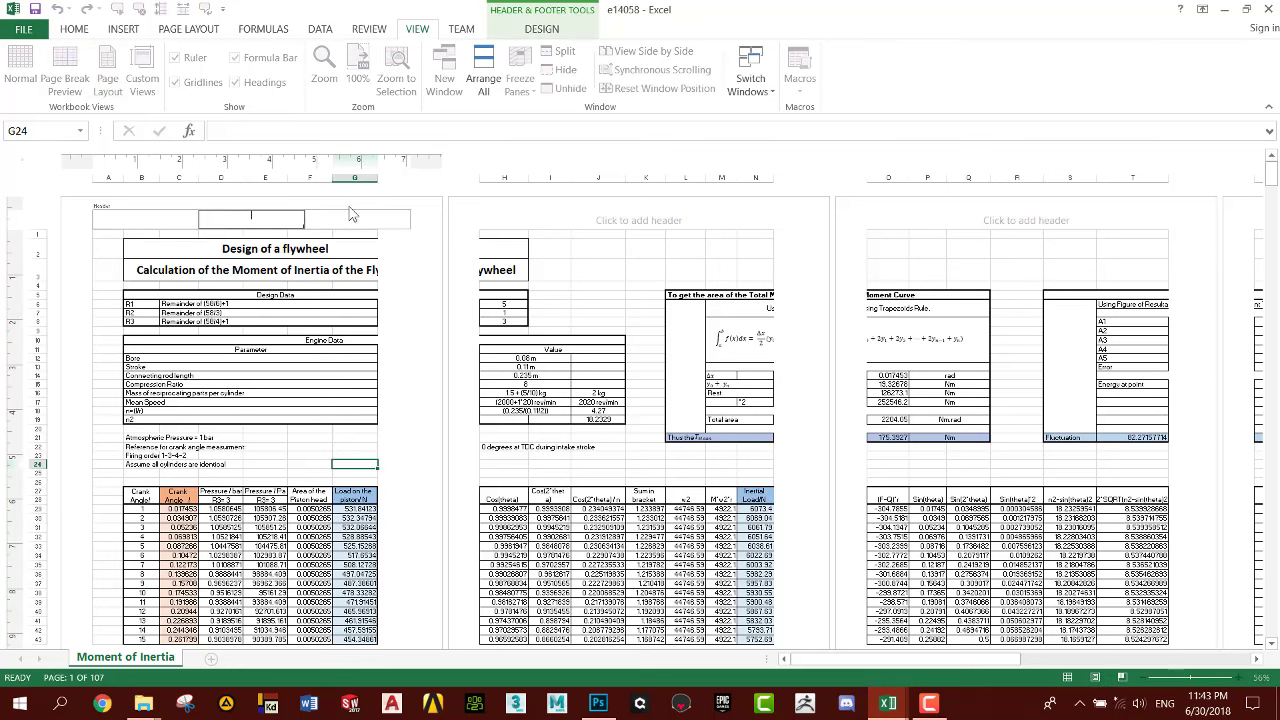
click(543, 29)
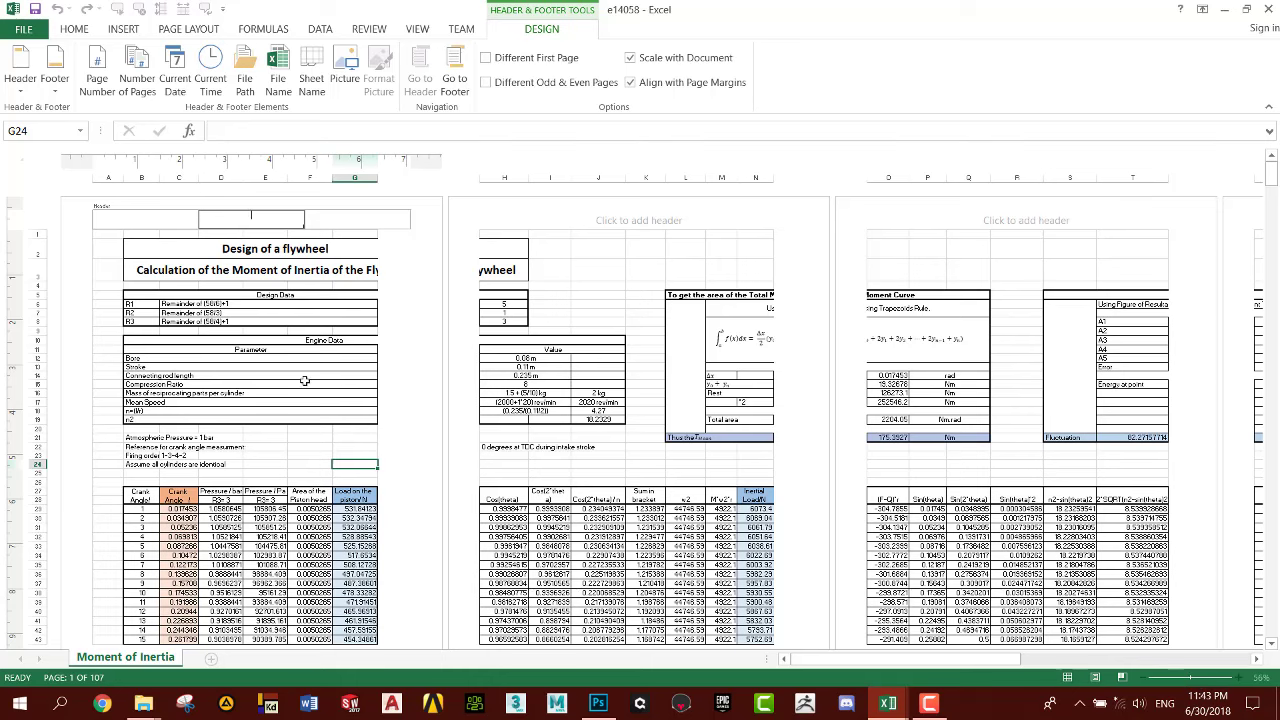
click(124, 256)
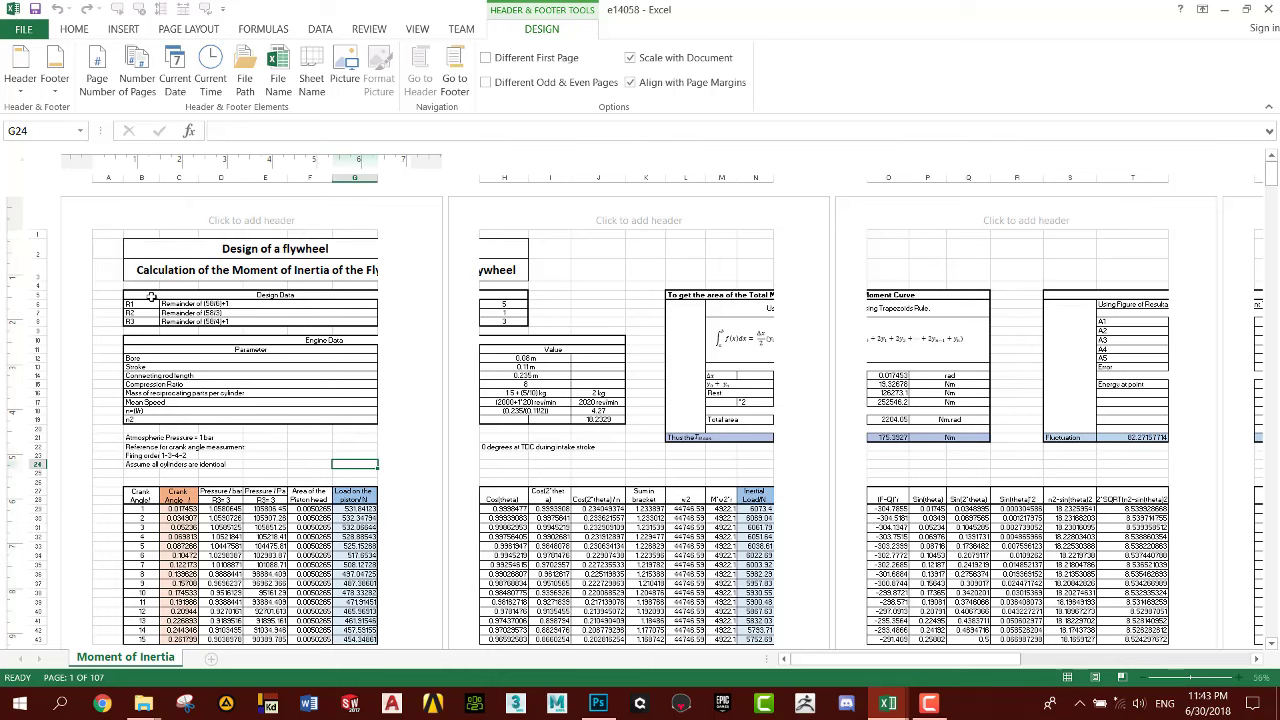
Zoom to 126% at the top of page 1 and open its left header section.
click(1195, 683)
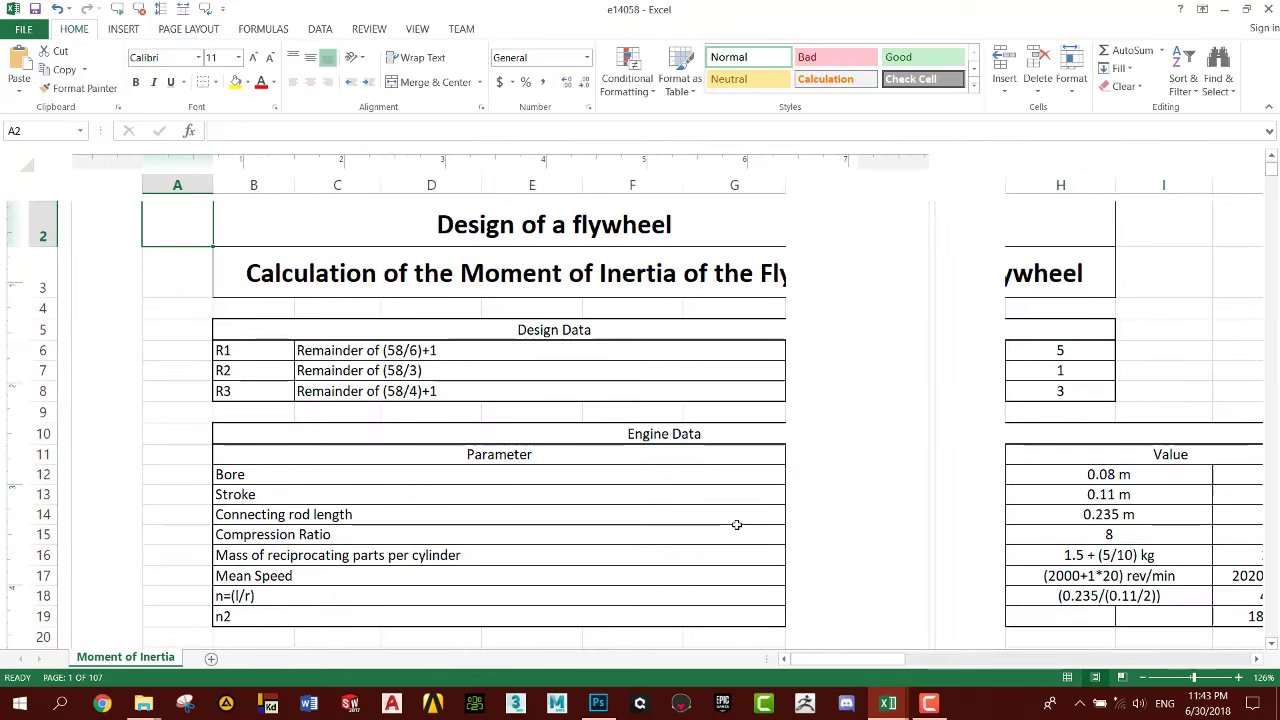
scroll(737, 526, up, 2)
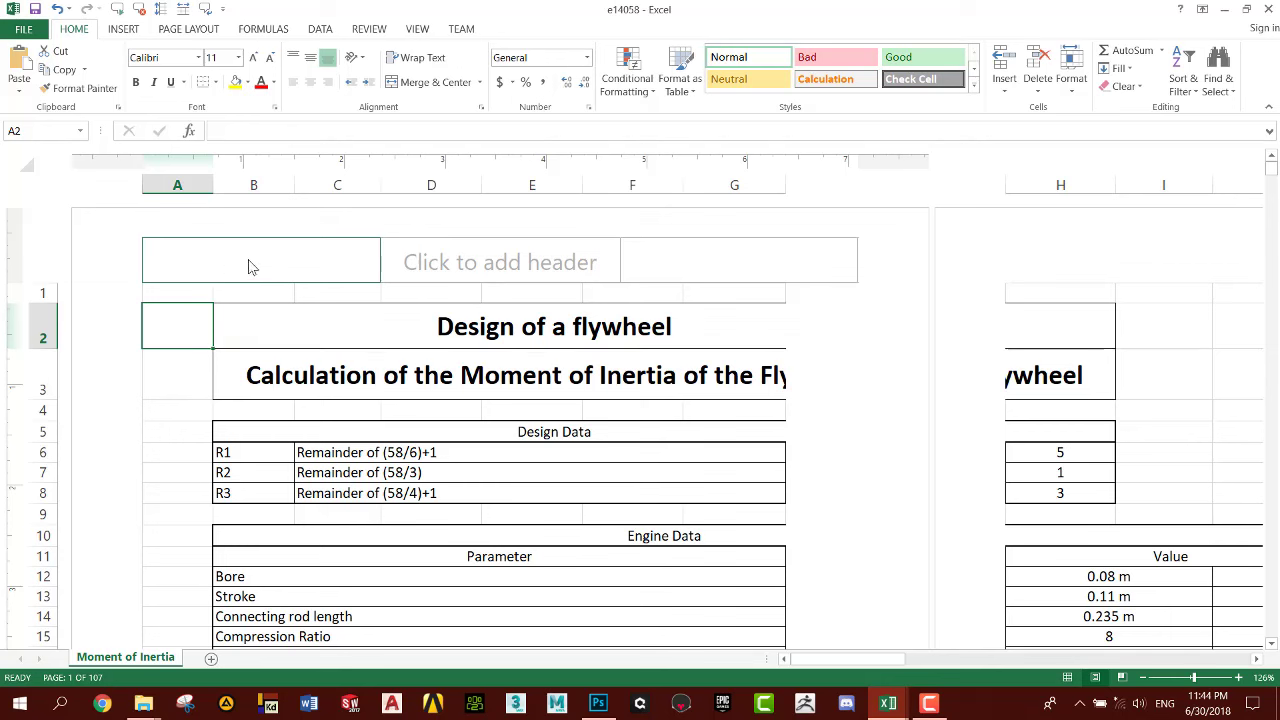
click(250, 266)
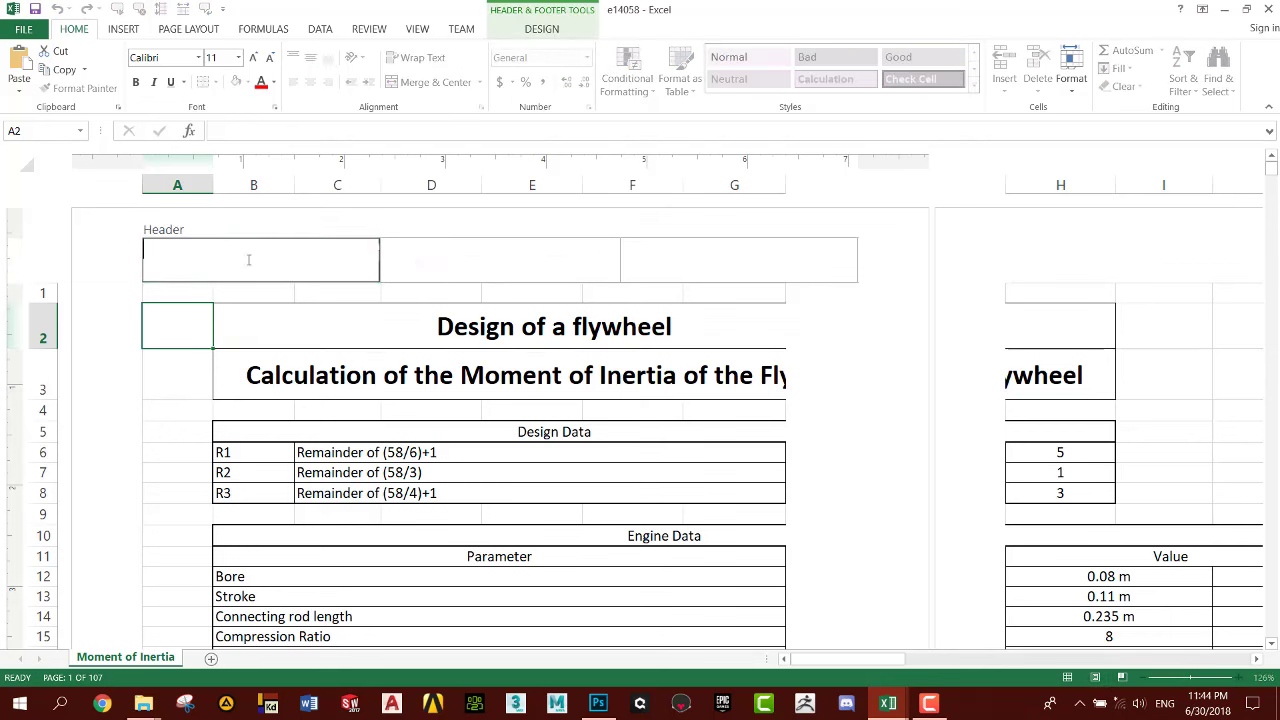
click(540, 30)
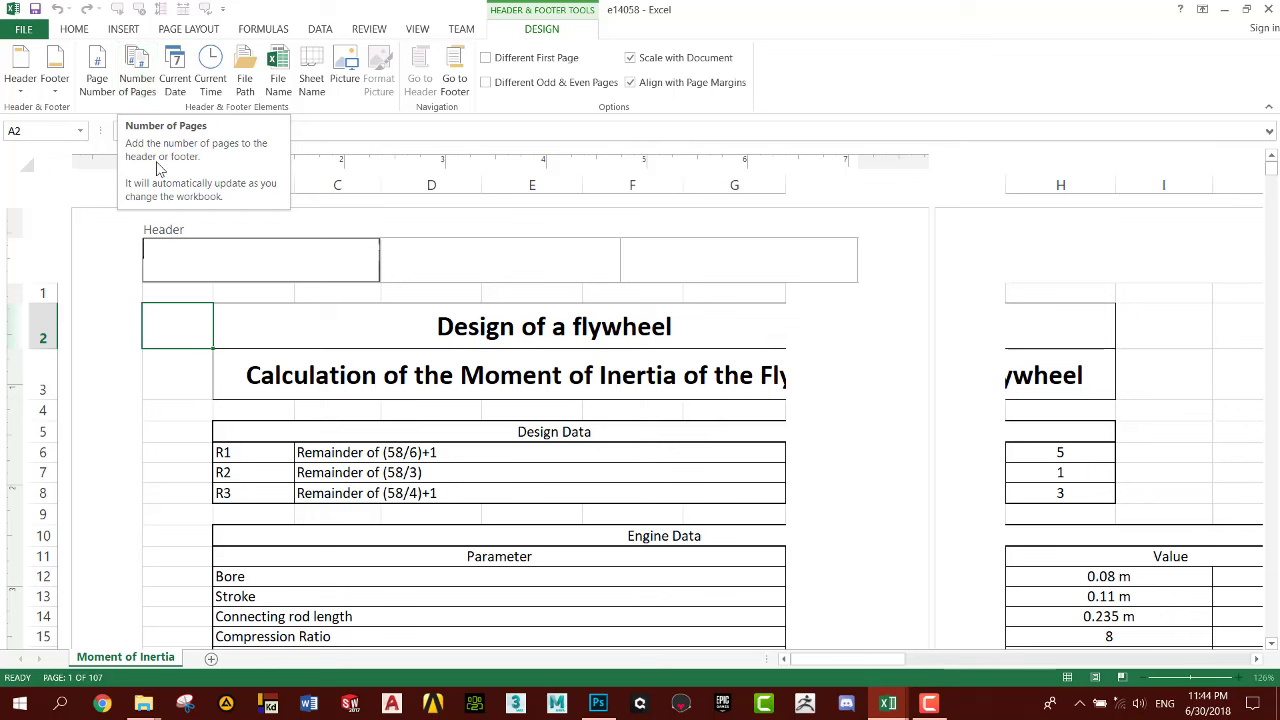
Insert the &[Page] field into the left header and check the numbering across pages.
click(95, 70)
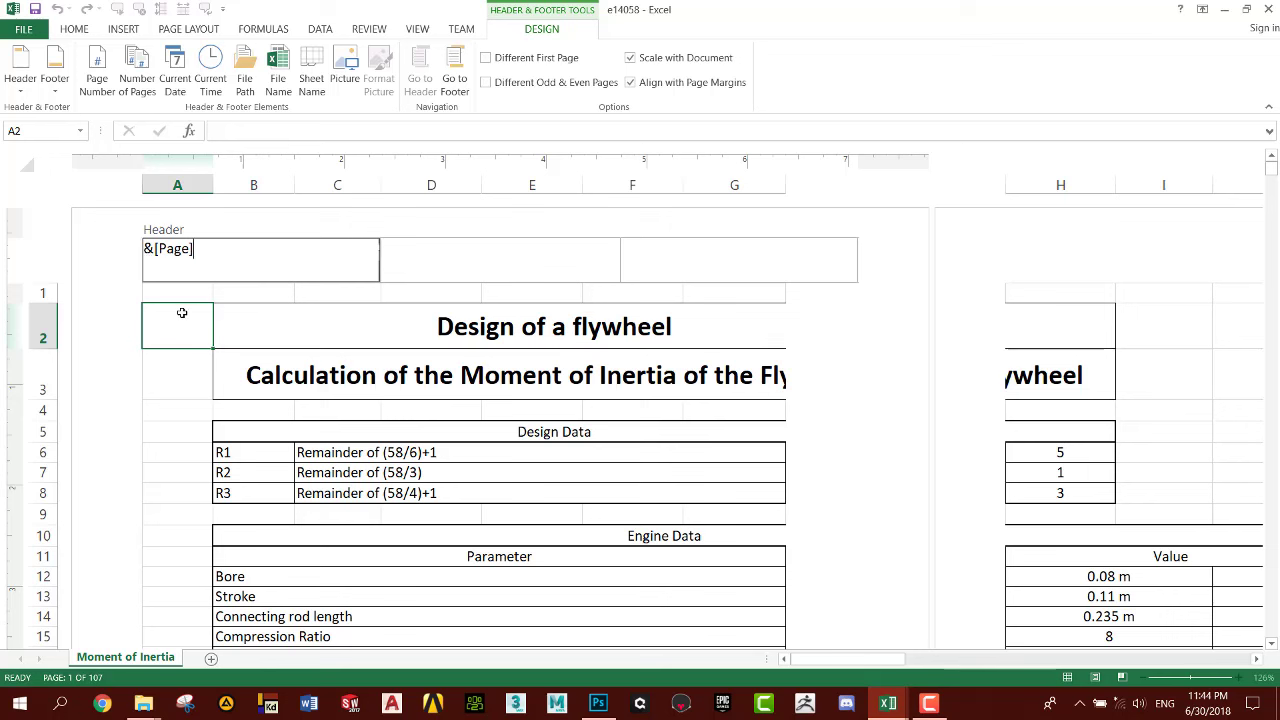
click(176, 456)
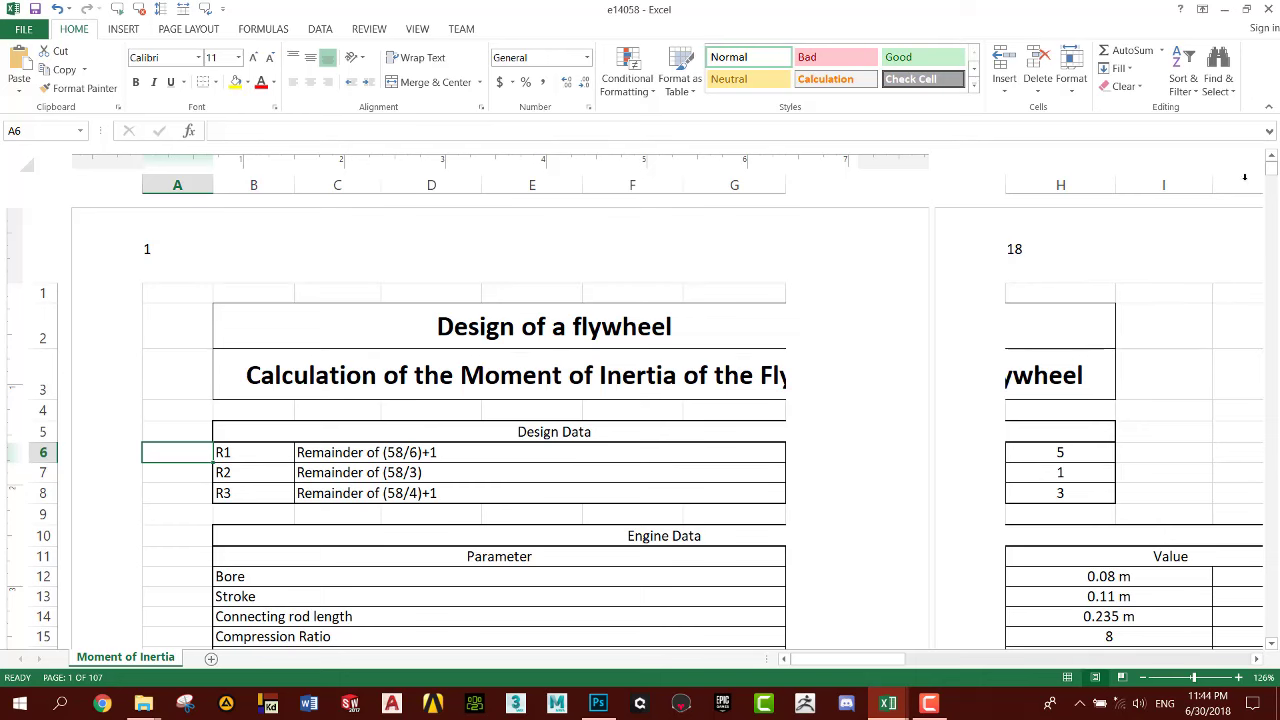
drag(1271, 168, 1271, 226)
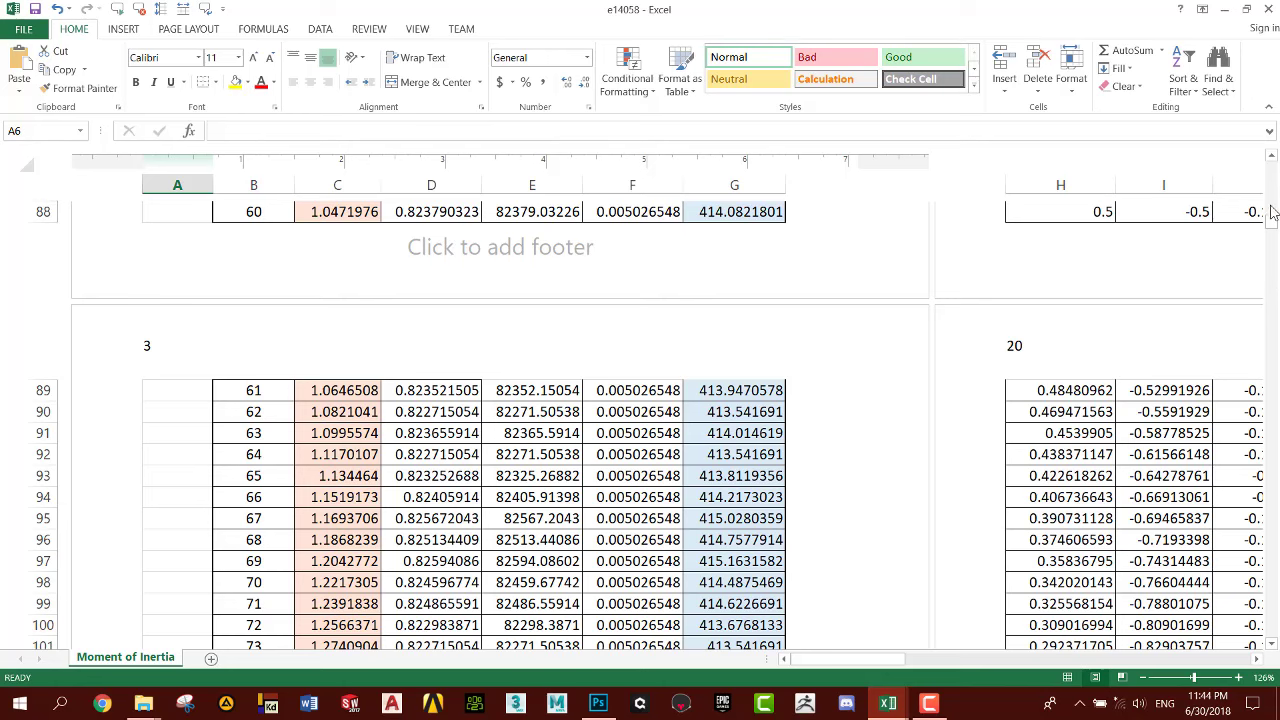
drag(1272, 213, 1271, 162)
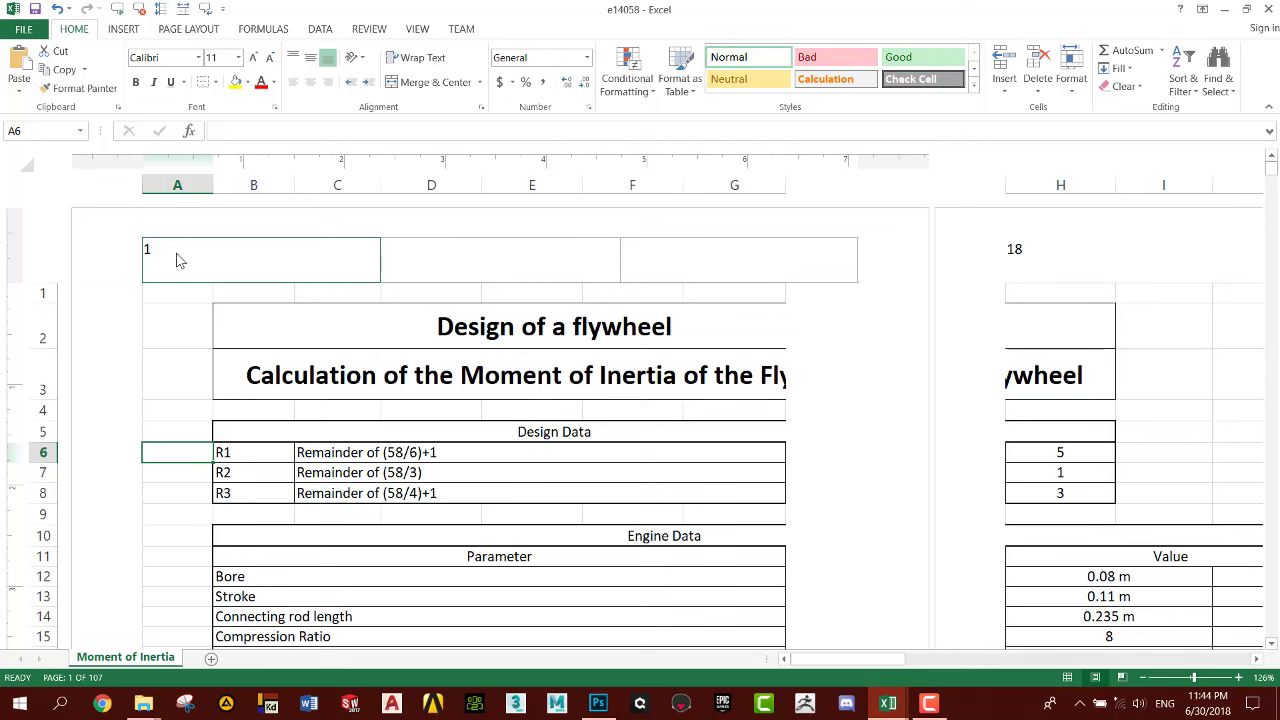
click(170, 256)
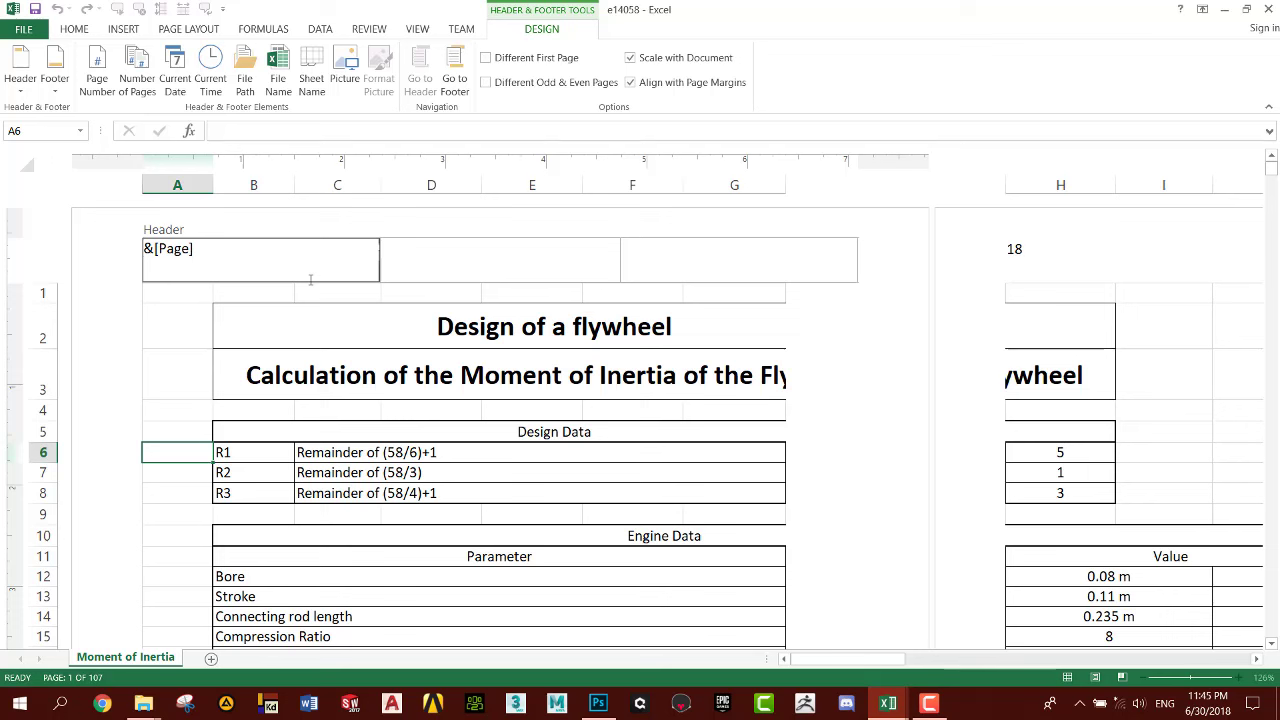
Type 'Page' before the page-number field so the left header reads 'Page 1'.
text(Page)
click(184, 362)
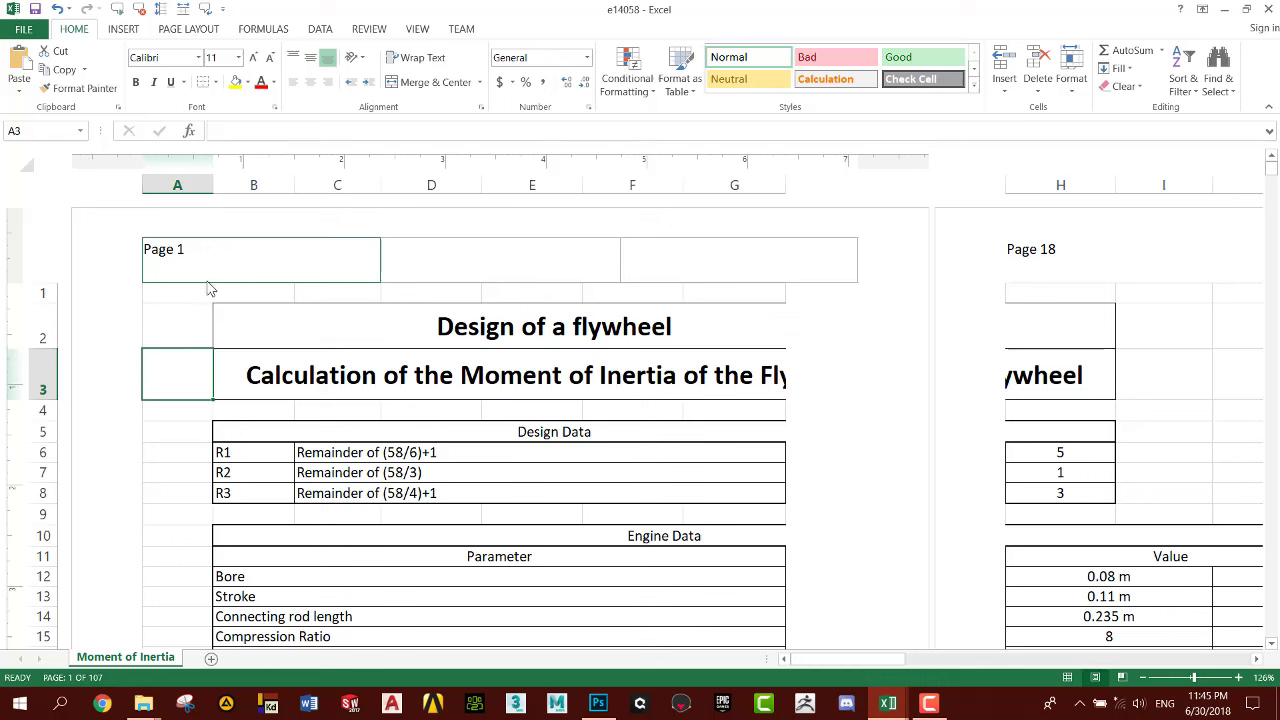
Add the Number of Pages field with ' of ' so the left header reads 'Page 1 of 107'.
click(207, 255)
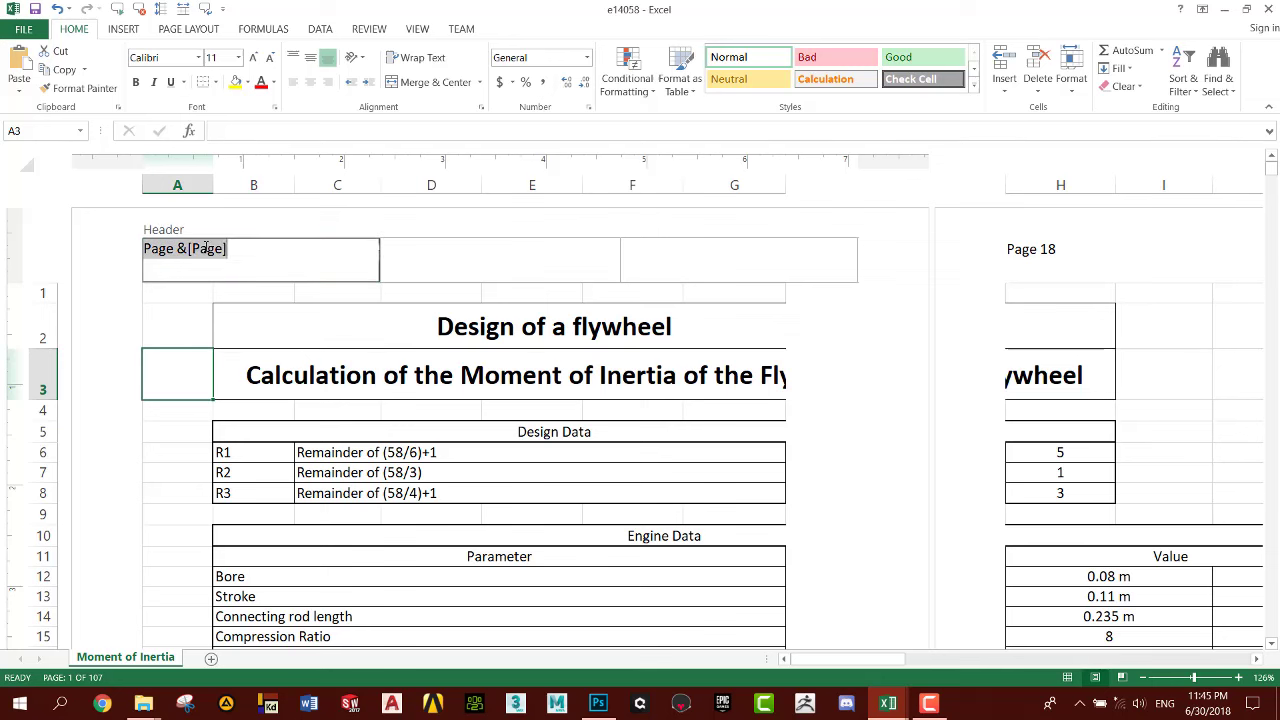
click(235, 249)
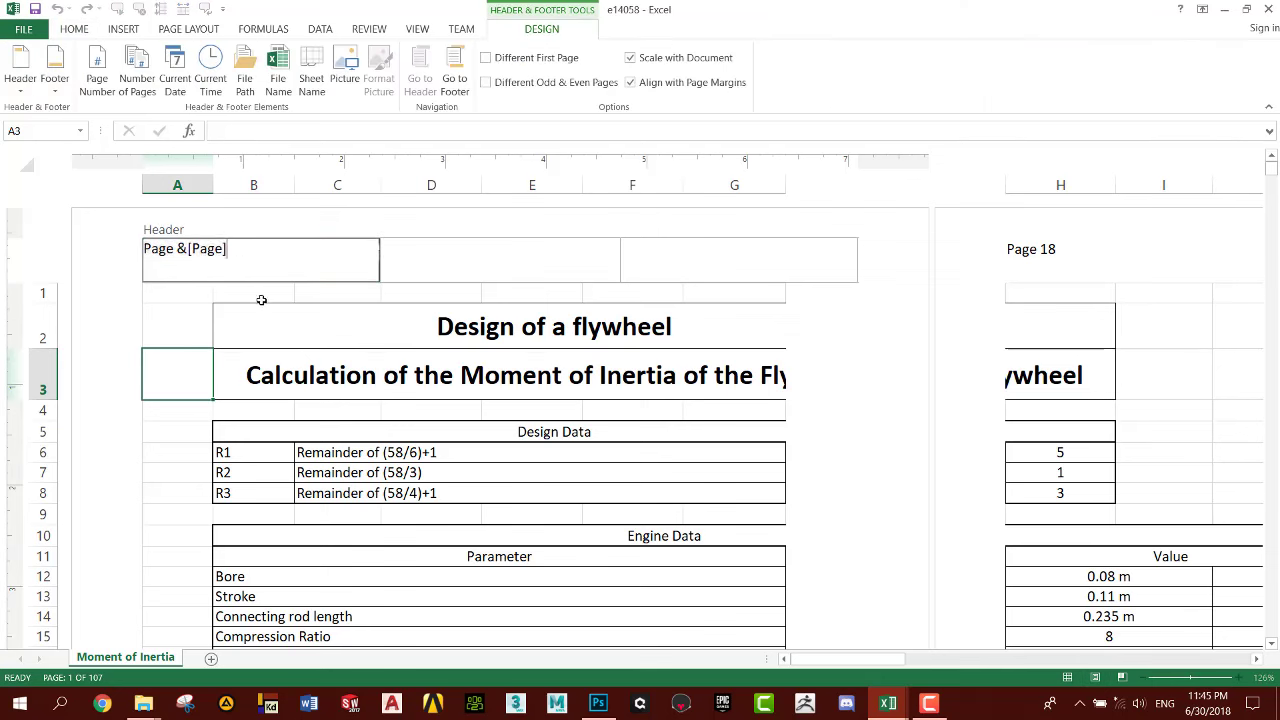
click(138, 65)
click(163, 452)
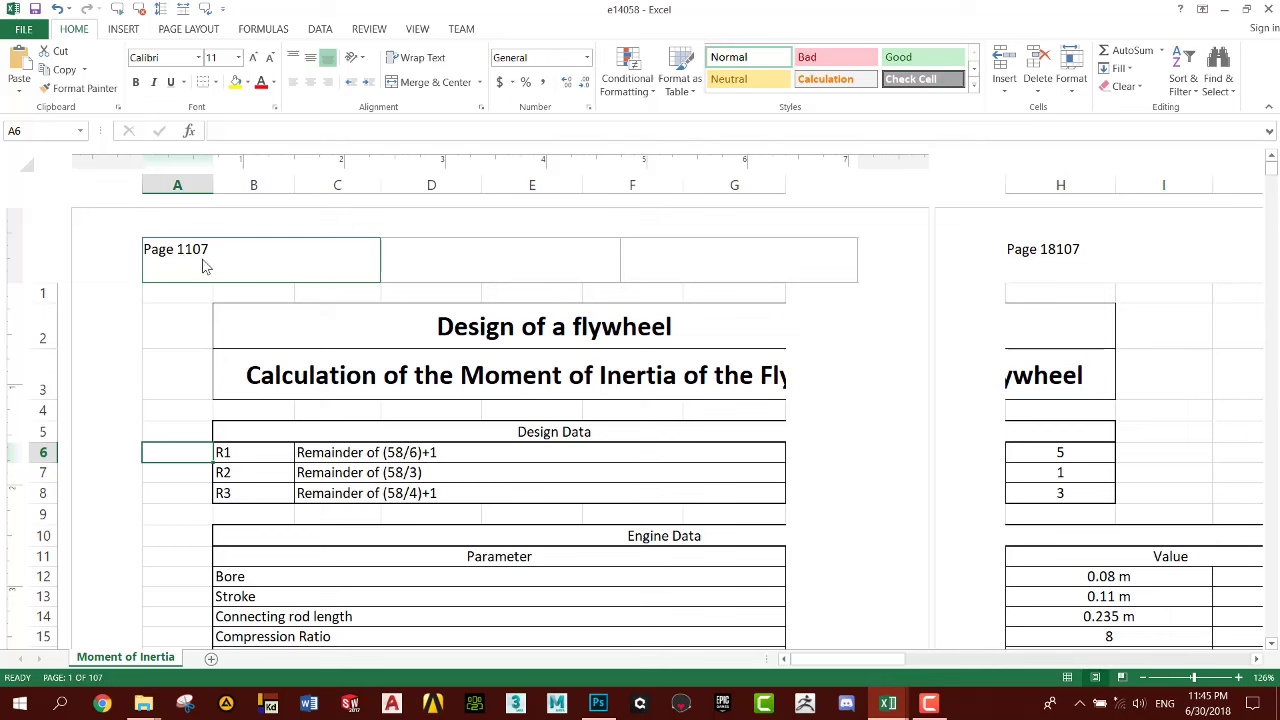
click(222, 265)
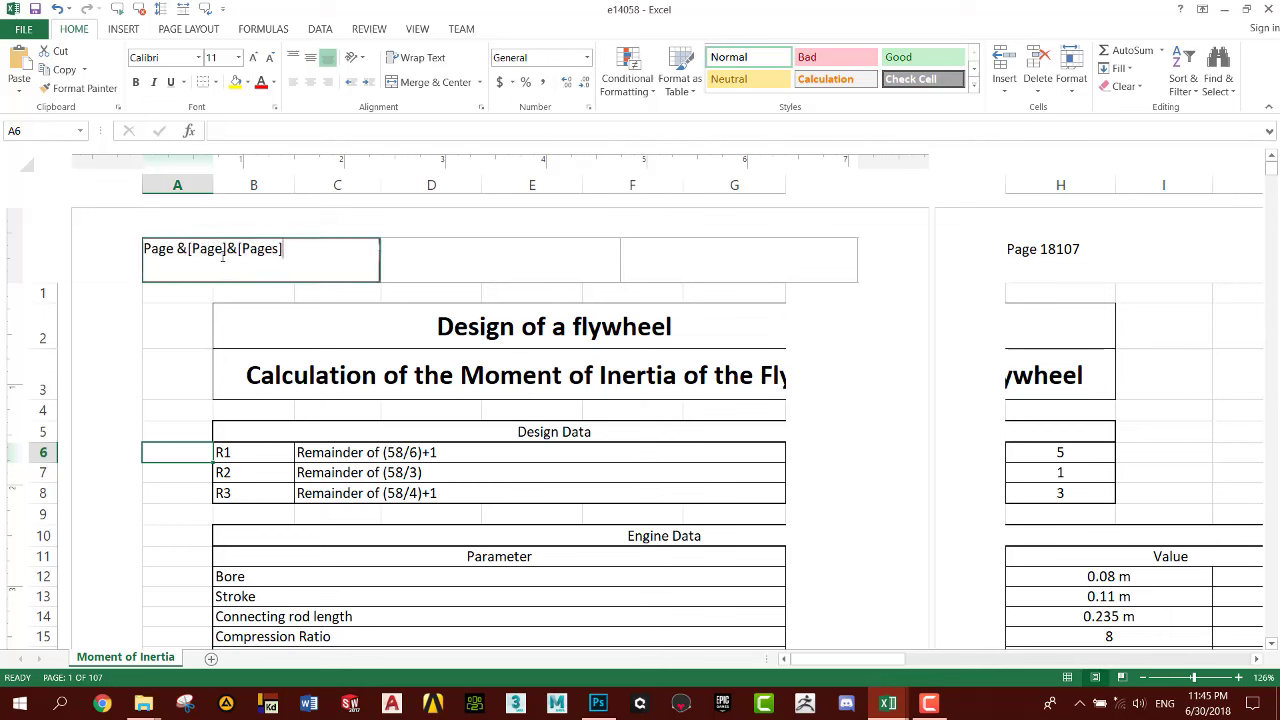
click(282, 252)
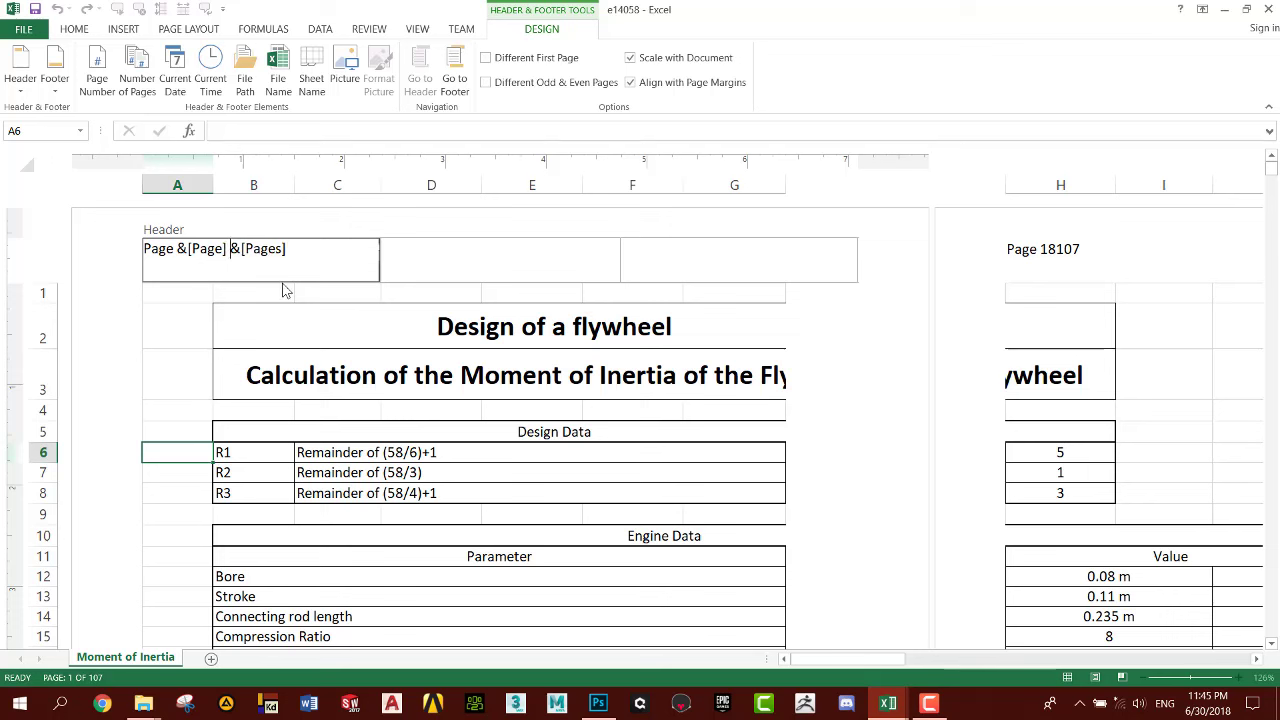
text(of)
click(189, 357)
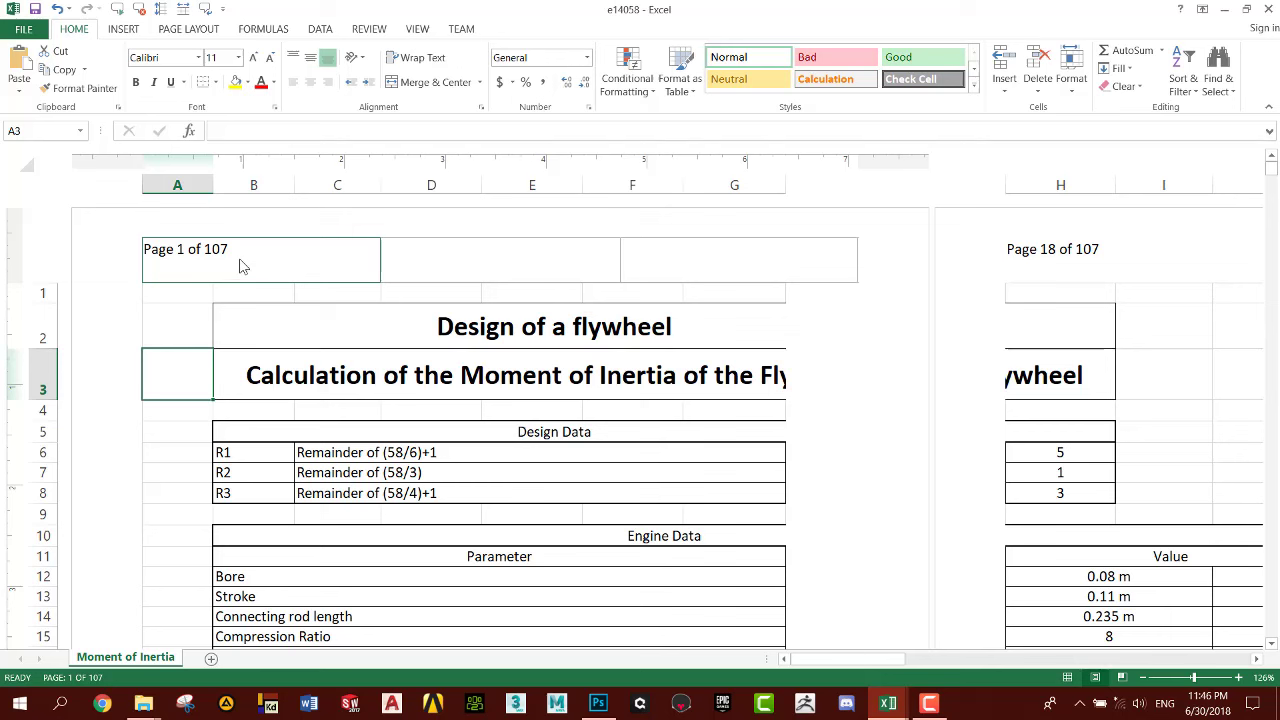
Open the centre header section, then the centre footer section, for editing.
click(504, 271)
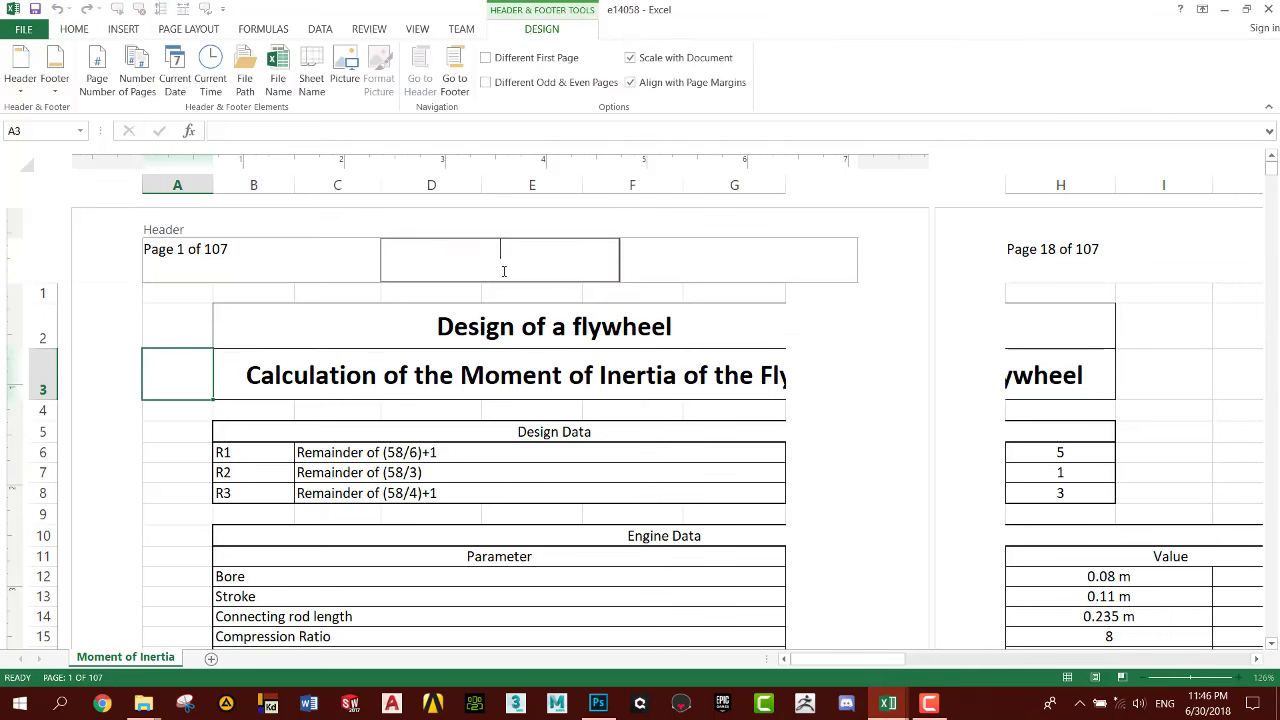
click(849, 354)
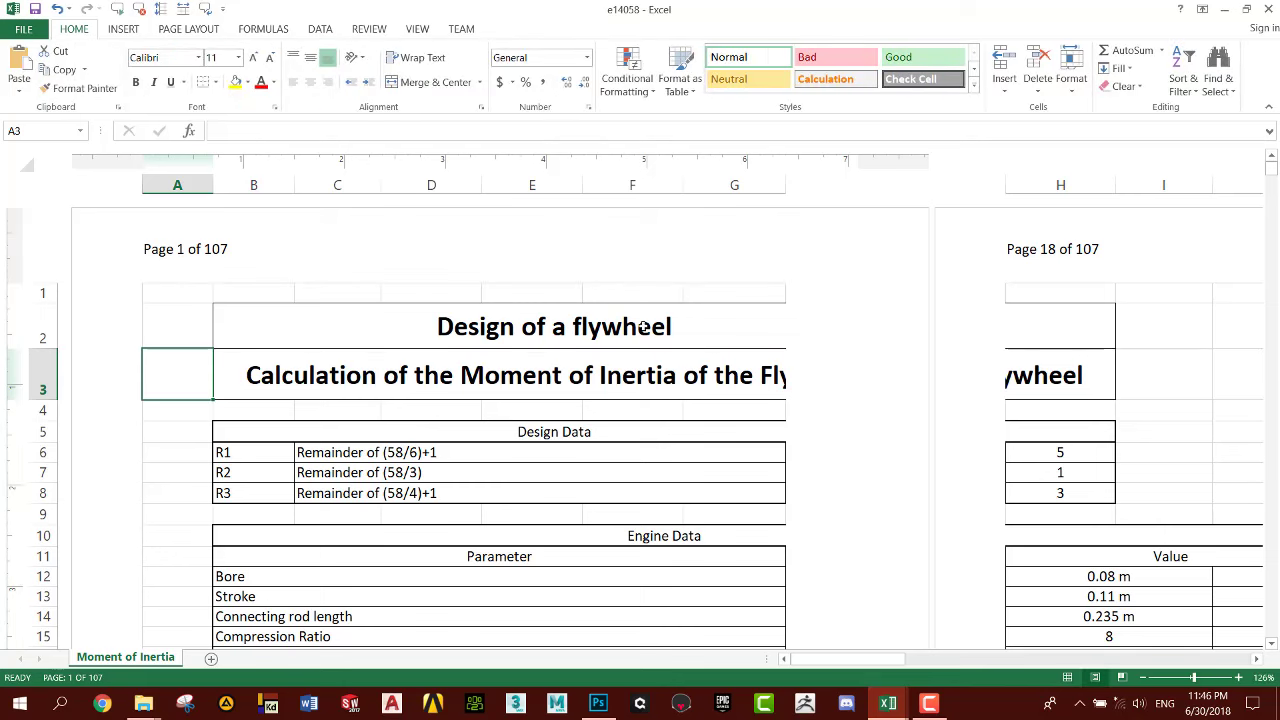
scroll(380, 310, down, 1)
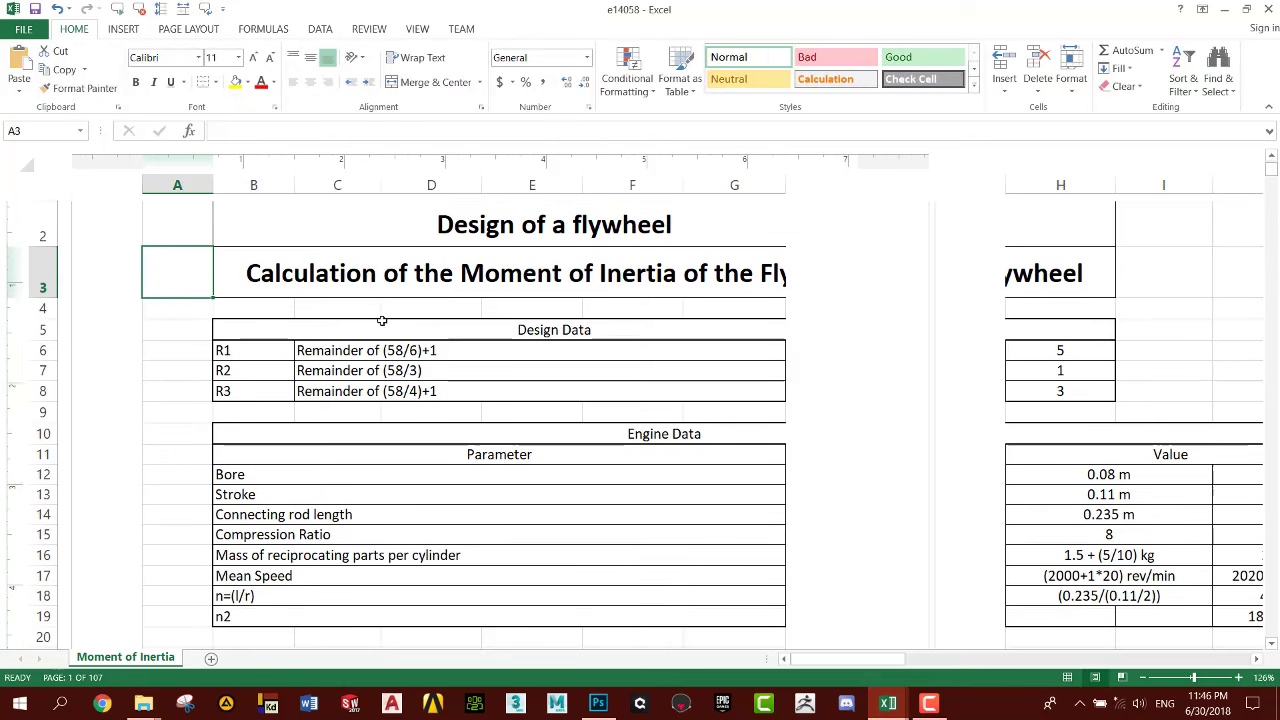
scroll(534, 395, up, 1)
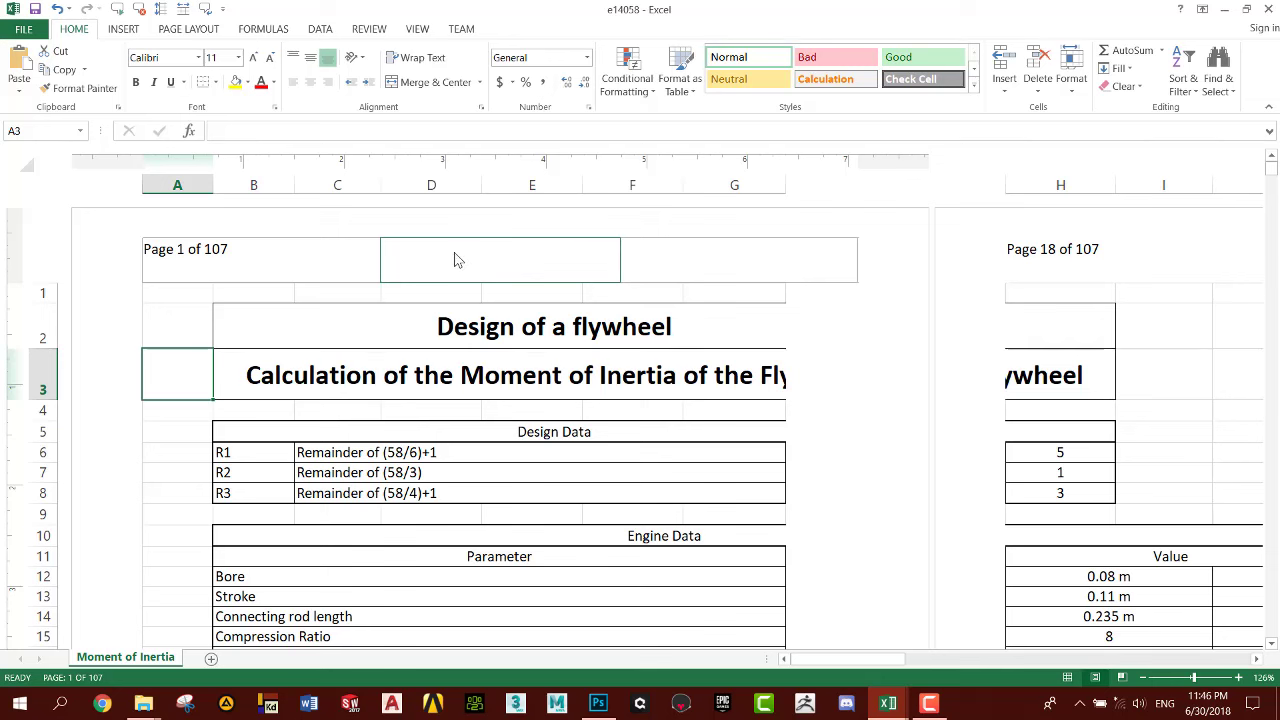
click(500, 258)
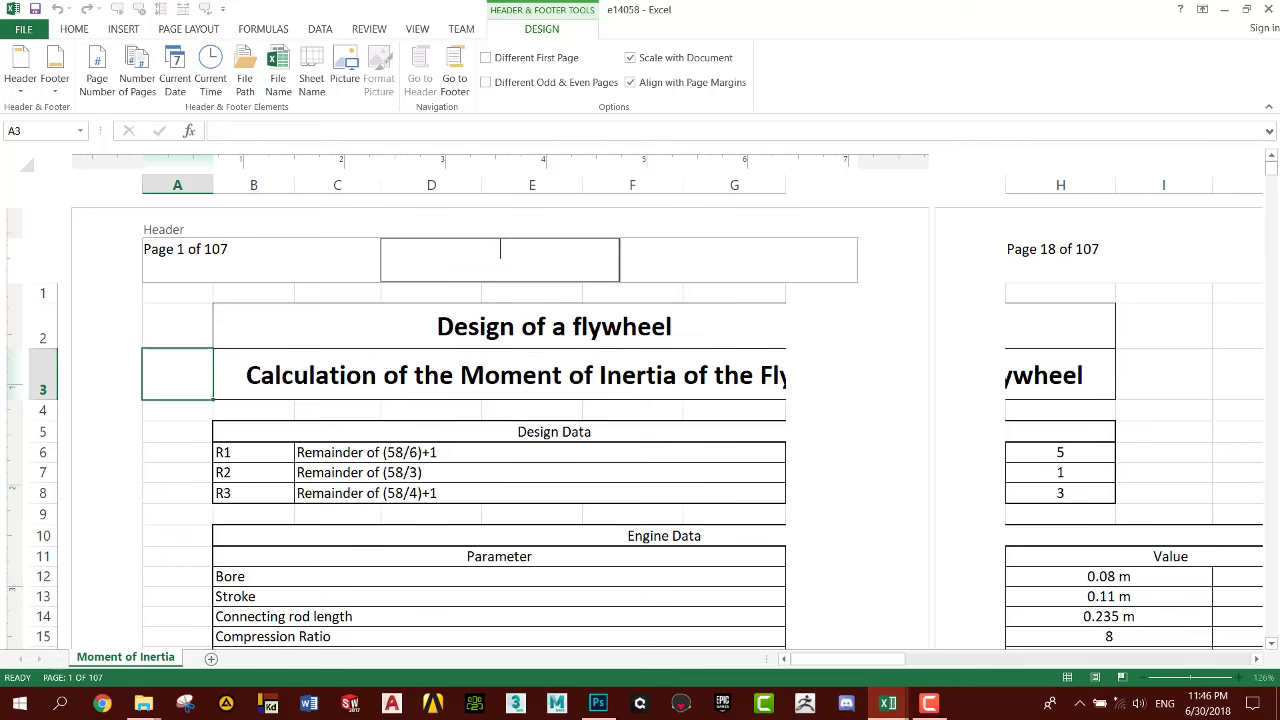
drag(1271, 168, 1276, 193)
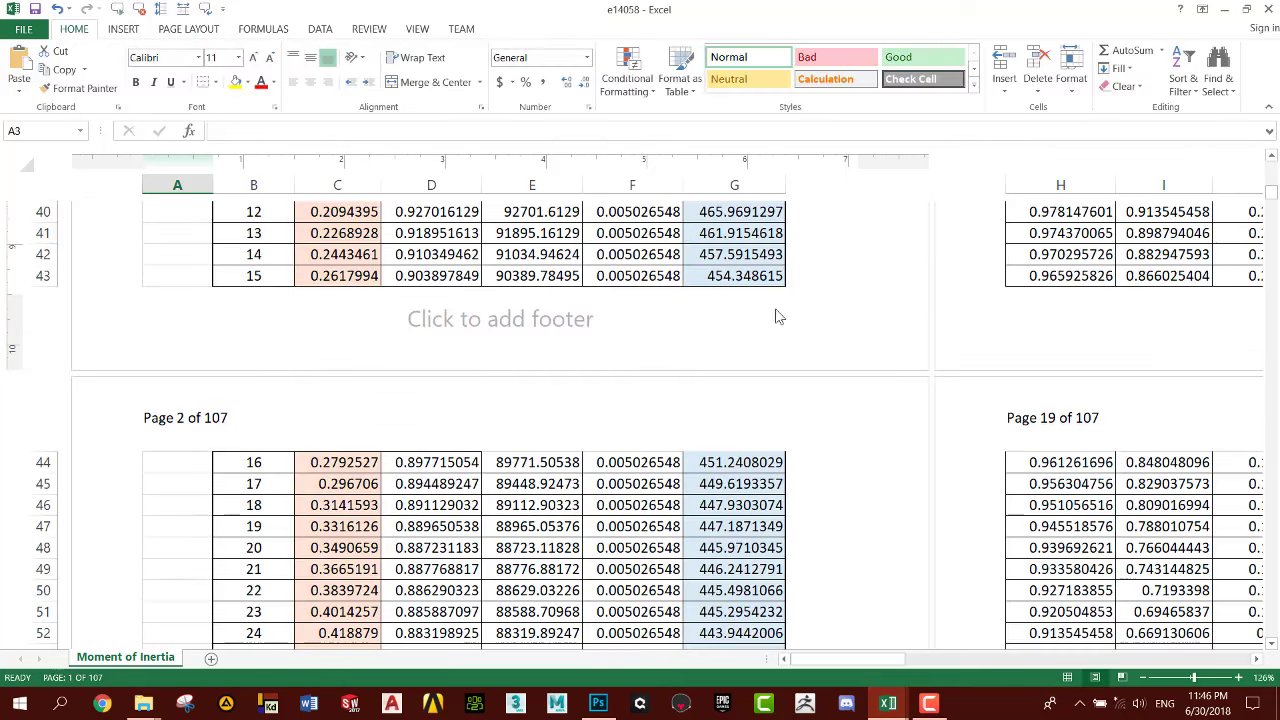
click(528, 319)
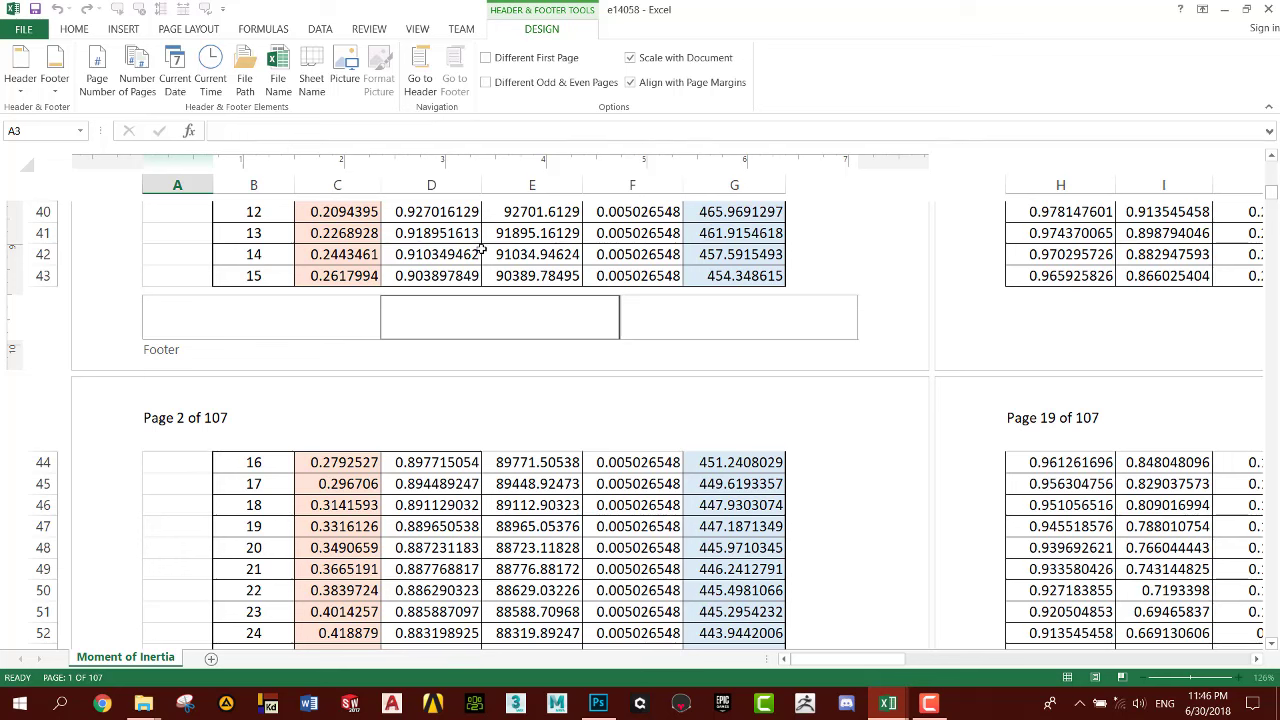
Jump between the footer and header, then insert the current date into the centre header.
click(430, 80)
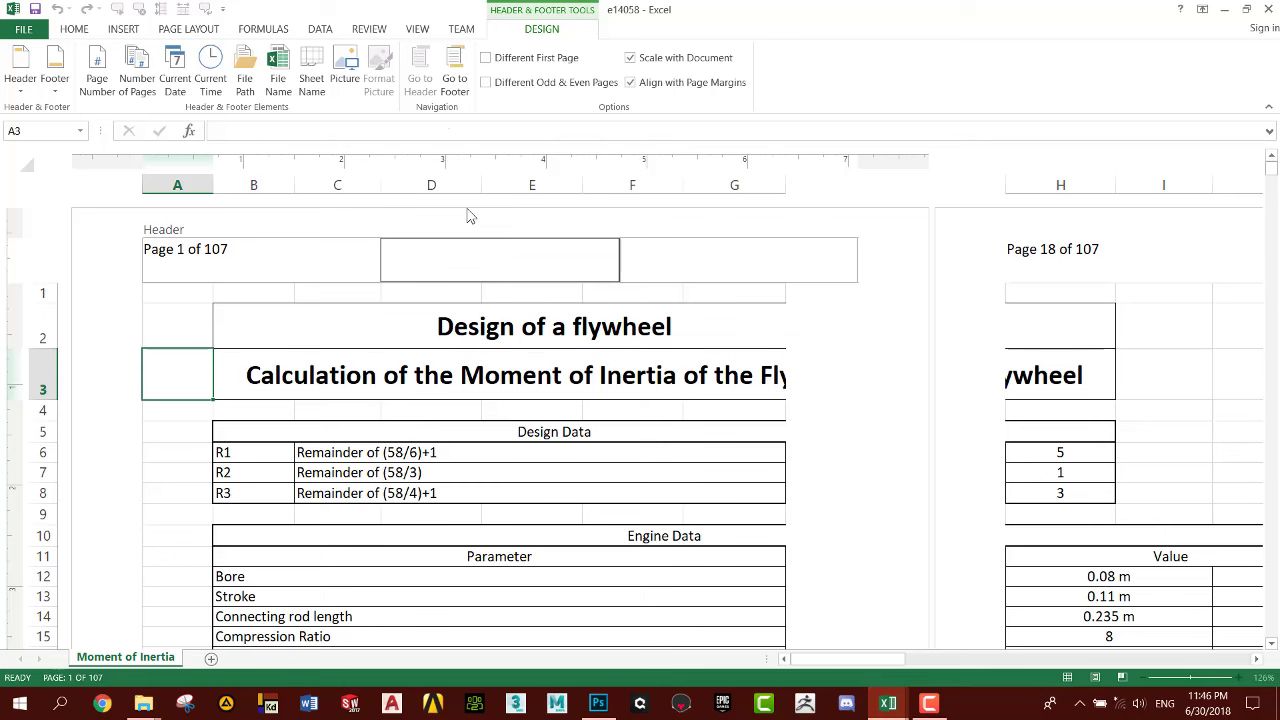
click(455, 80)
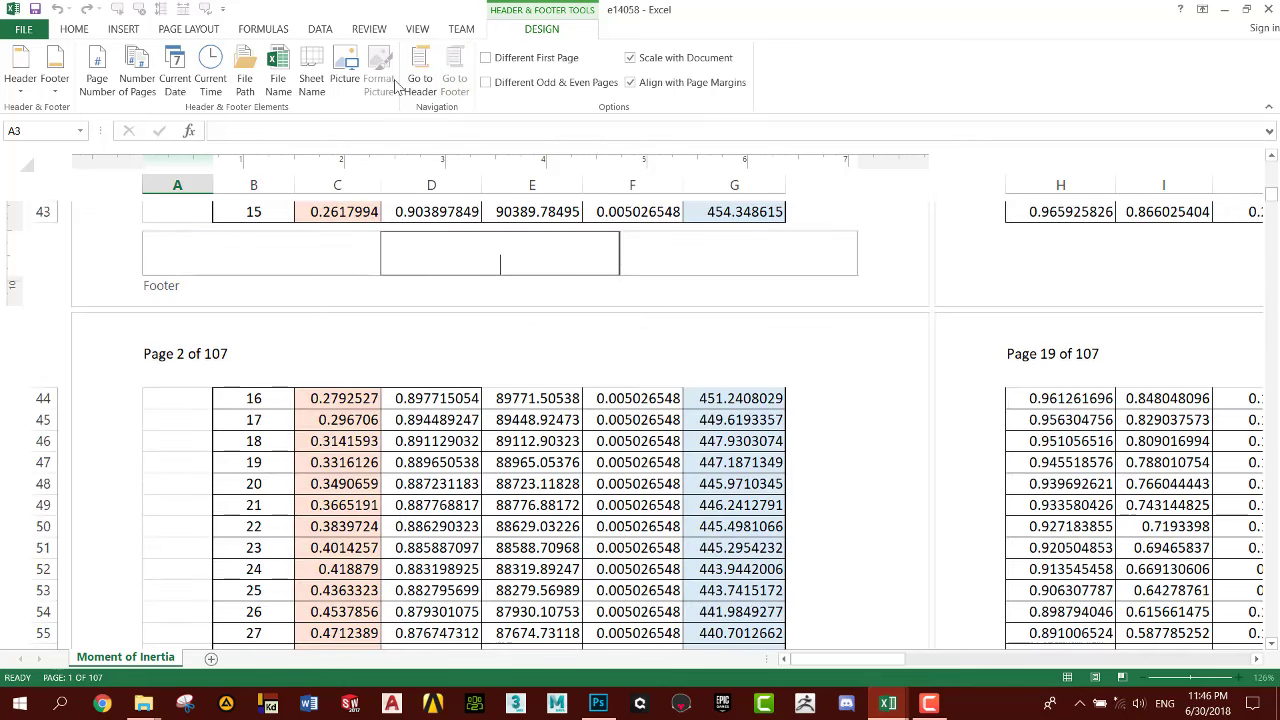
click(421, 80)
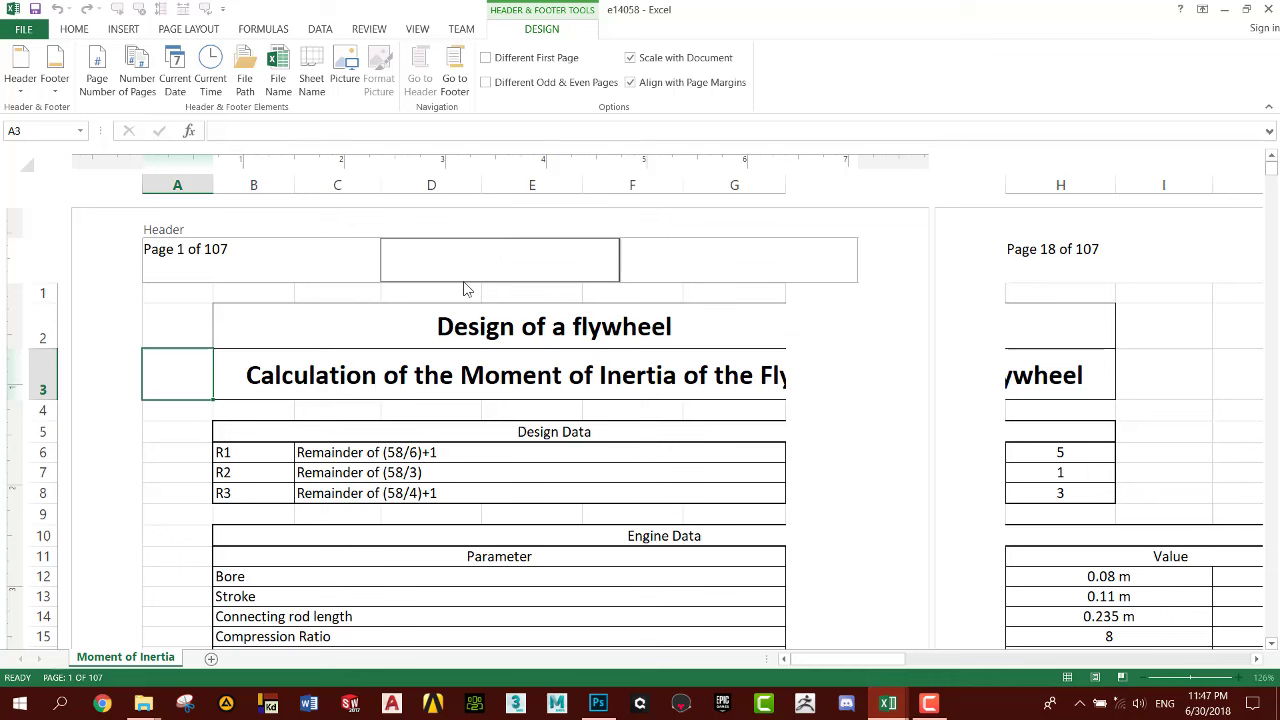
click(178, 80)
Add the current time after the date, preview it, then delete both fields from the centre header.
click(210, 80)
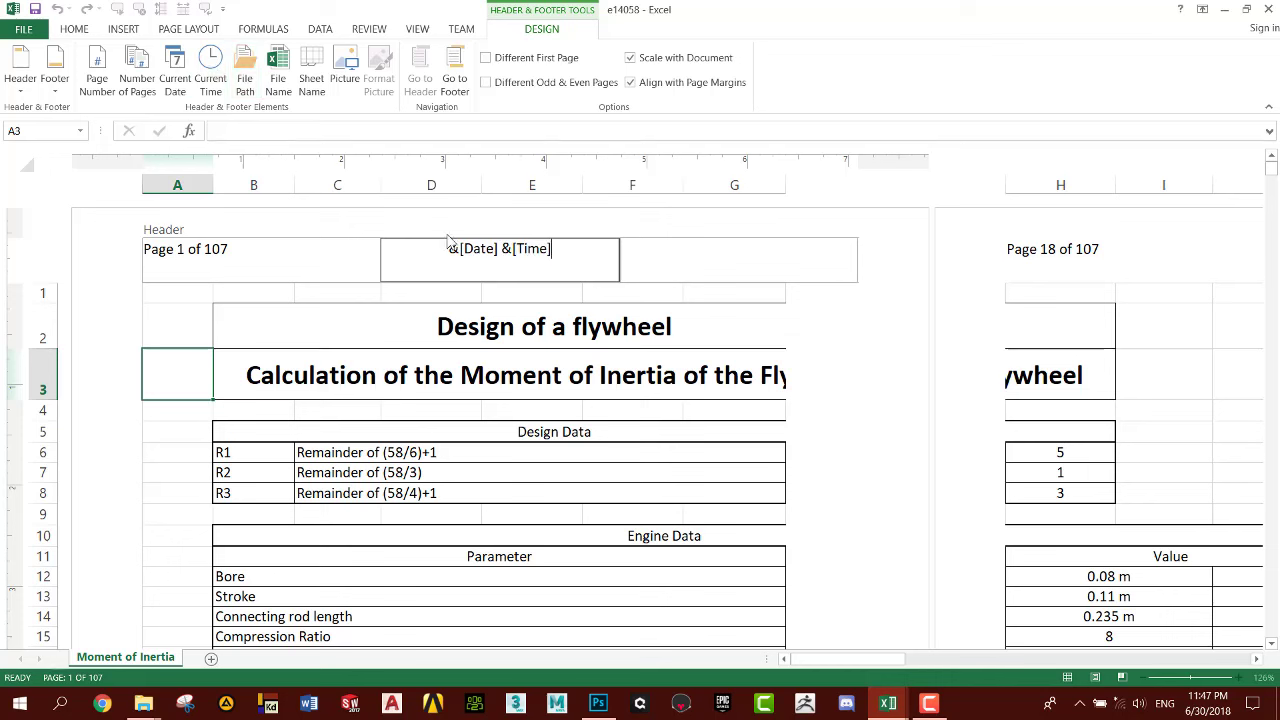
click(843, 330)
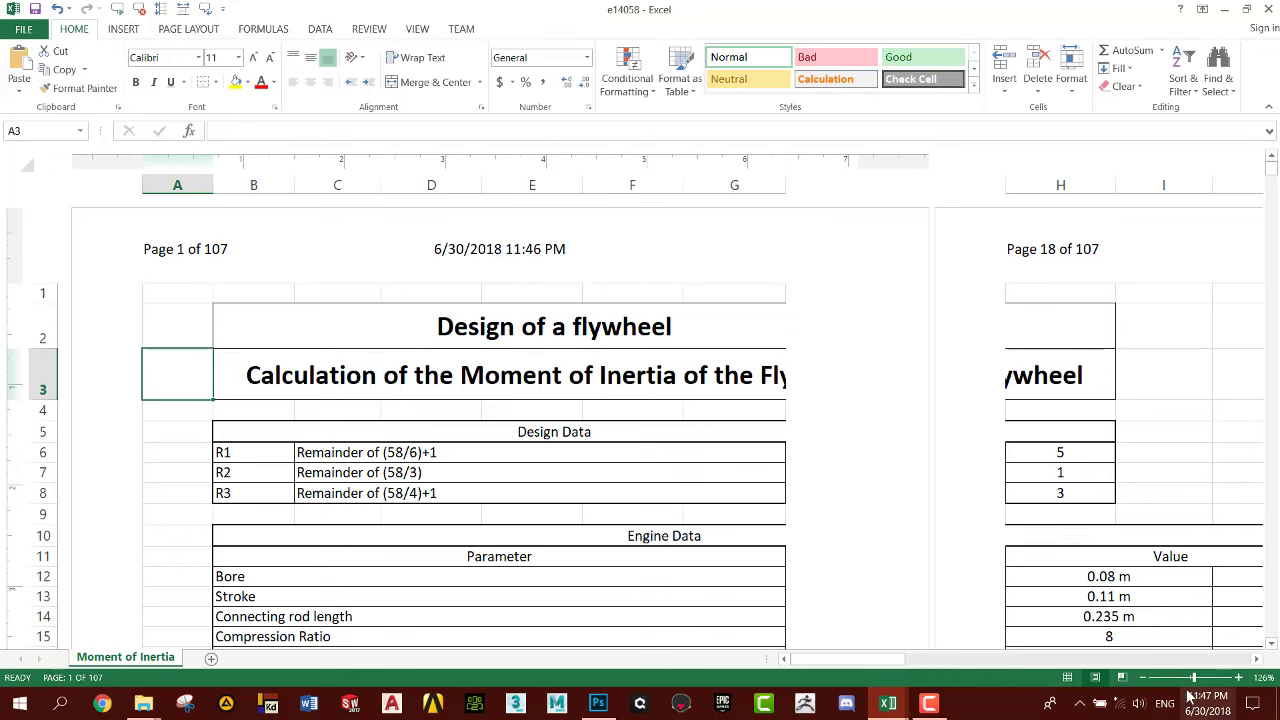
mouse_move(1218, 710)
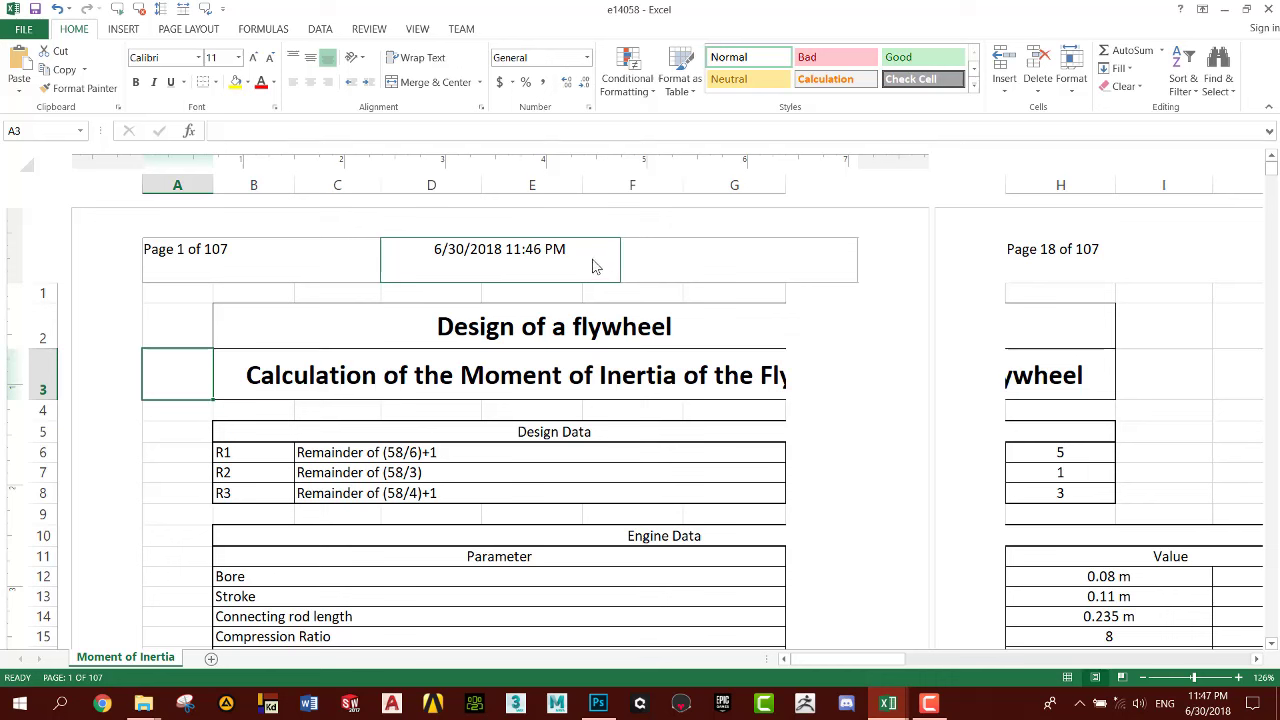
click(716, 267)
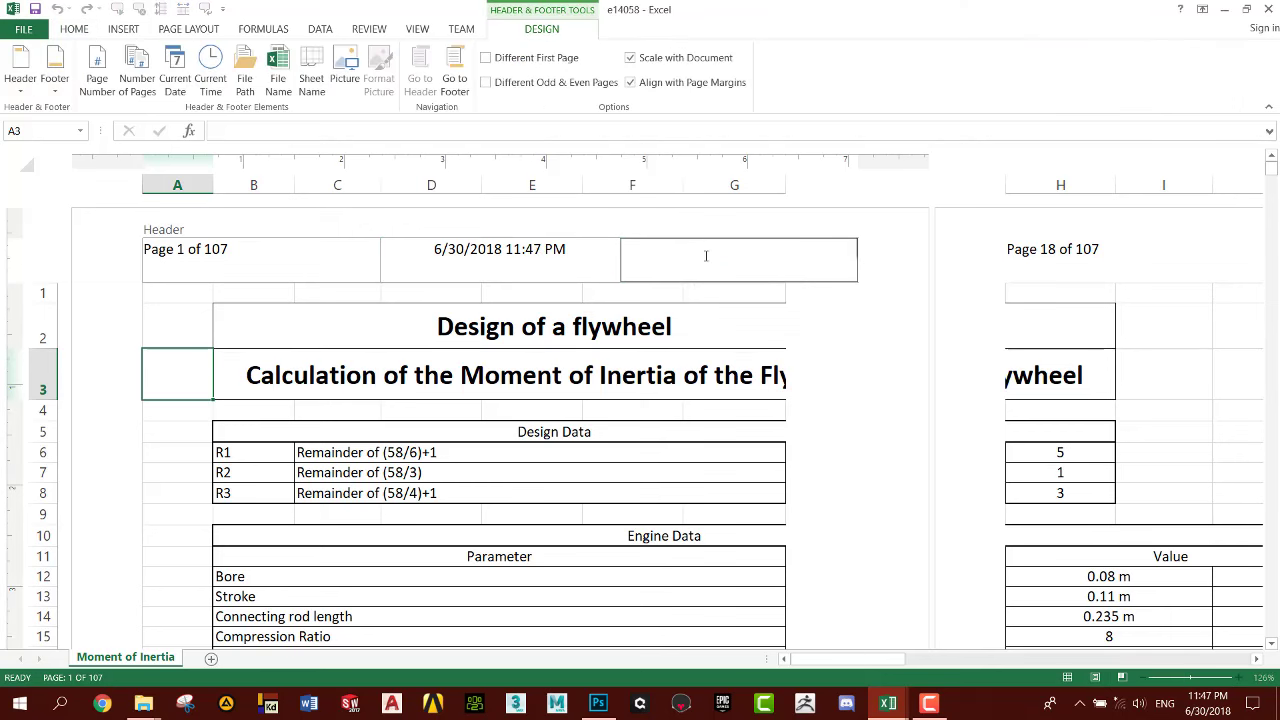
click(575, 256)
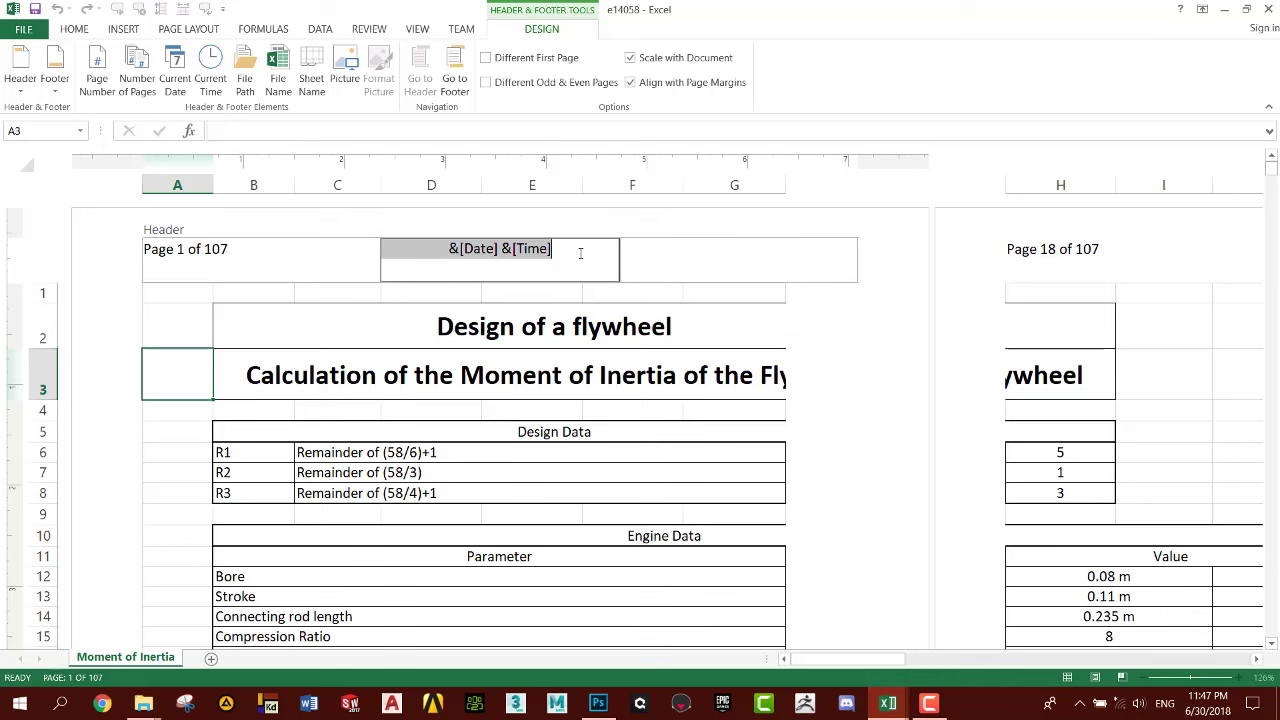
key(Delete)
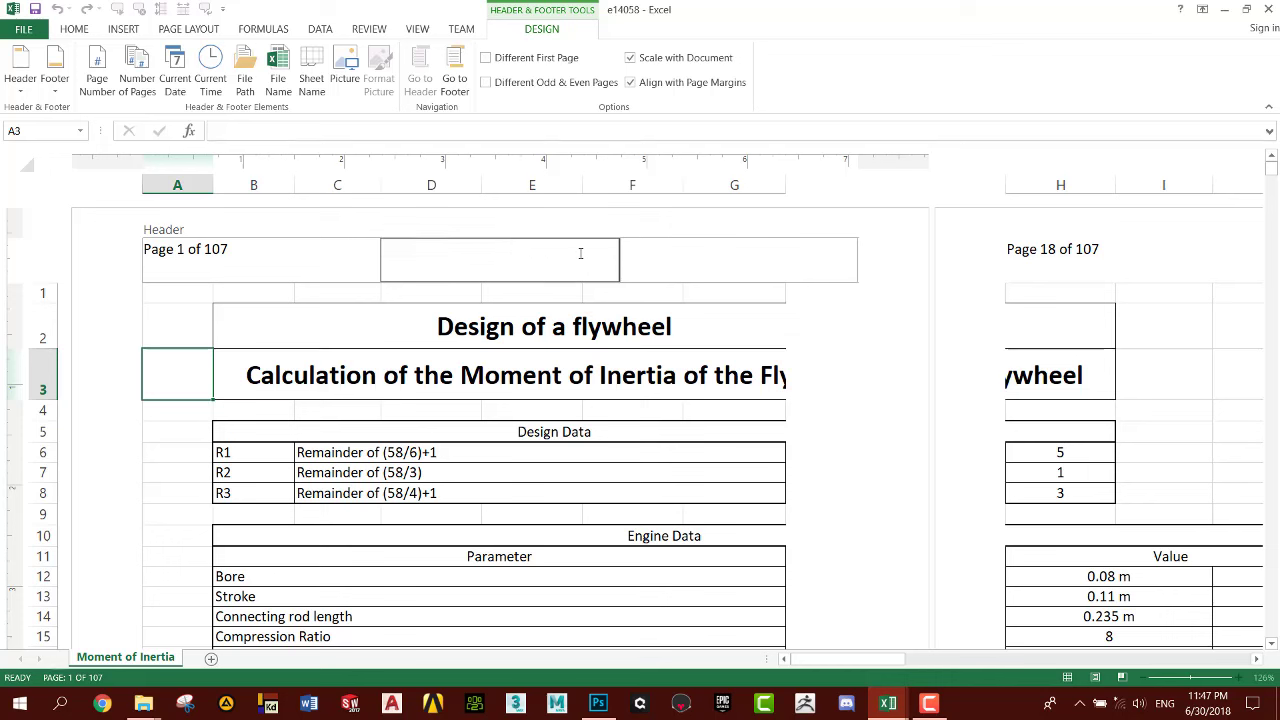
click(846, 363)
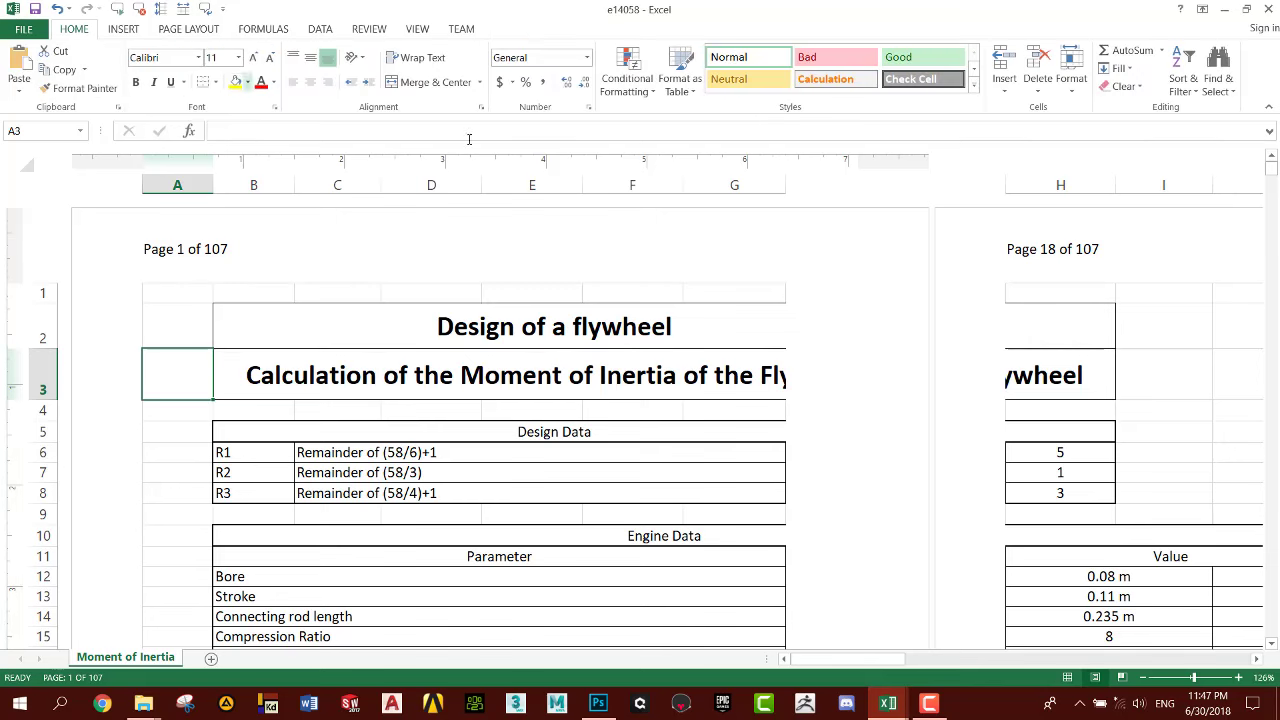
Insert the file path field into the right header, preview it, then delete it.
click(660, 289)
click(697, 266)
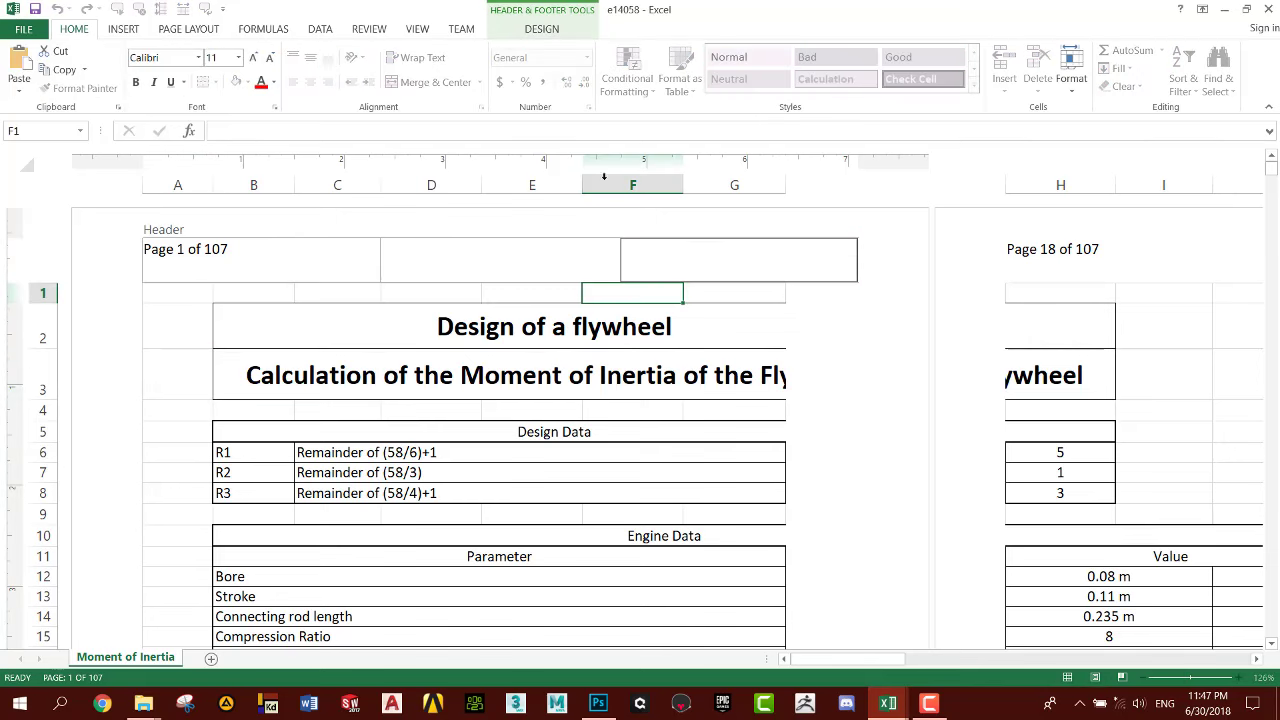
click(520, 34)
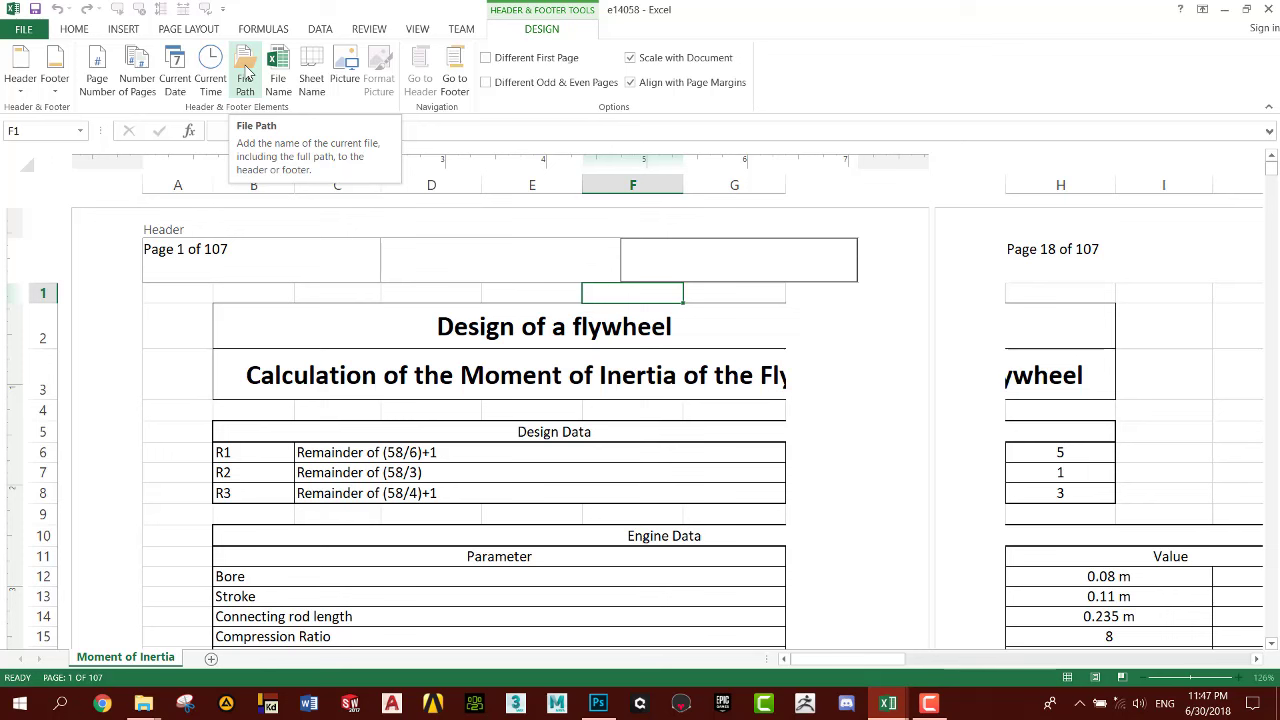
click(247, 73)
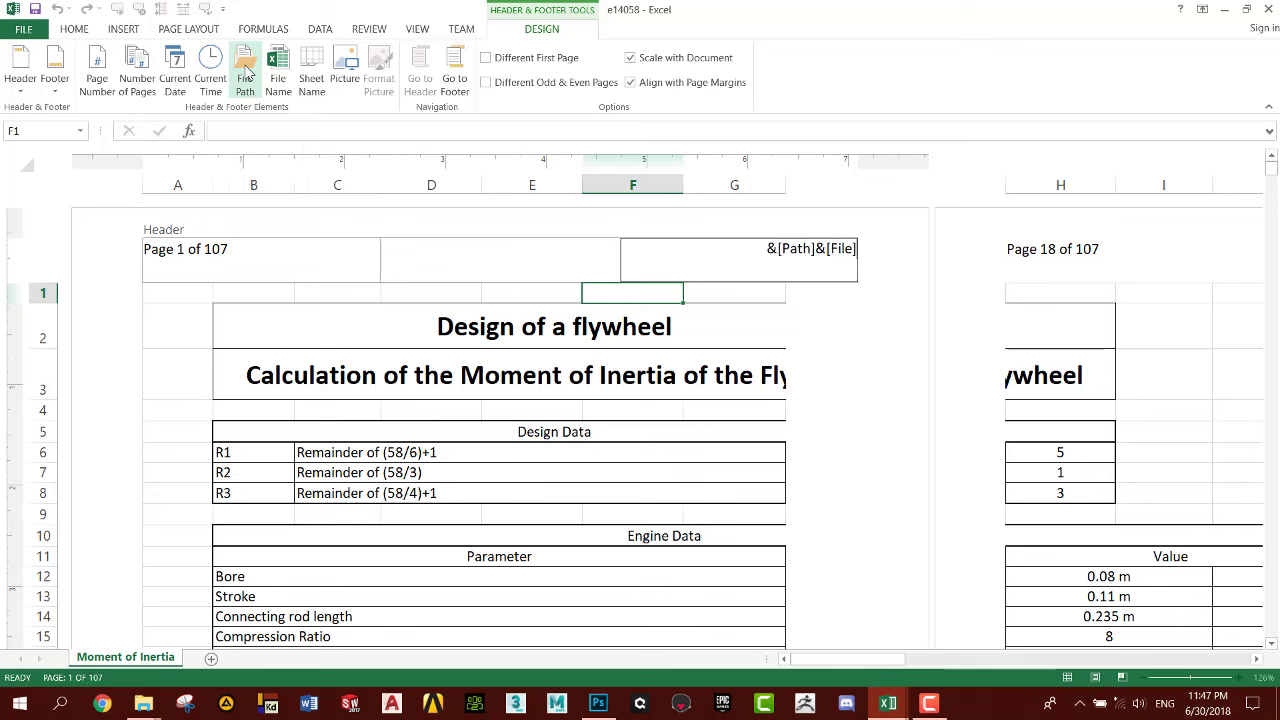
click(814, 356)
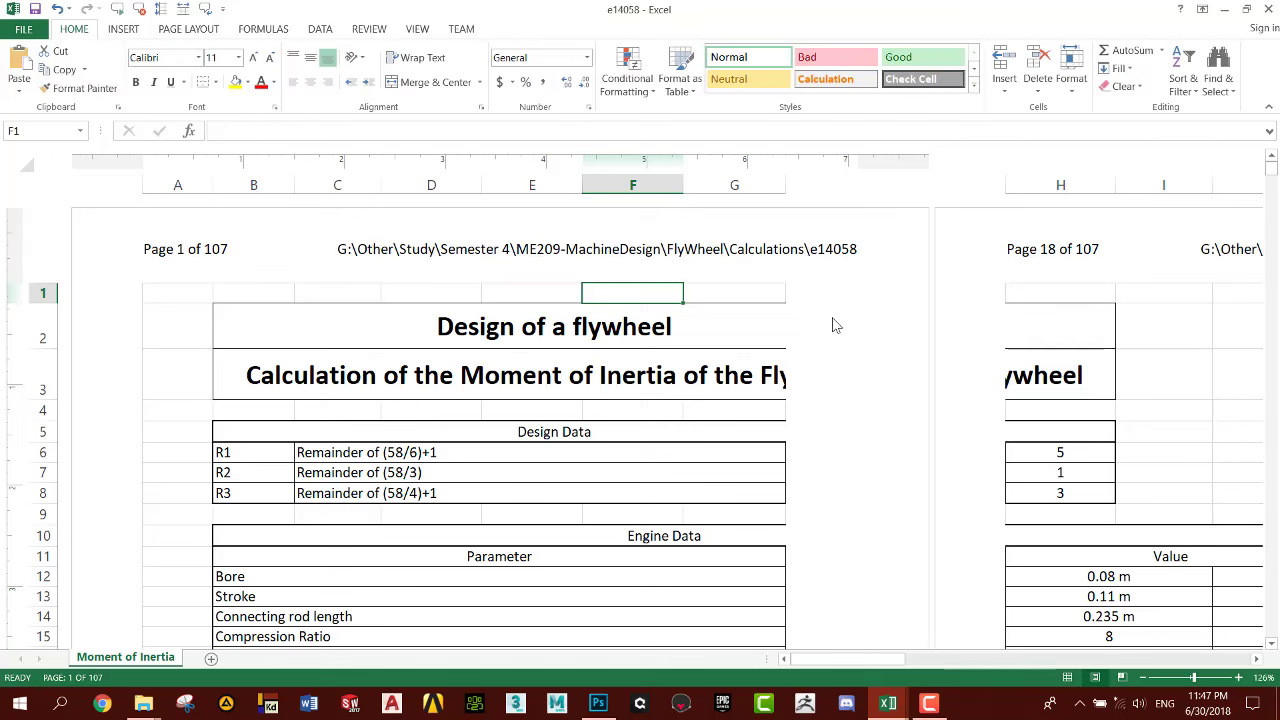
click(828, 270)
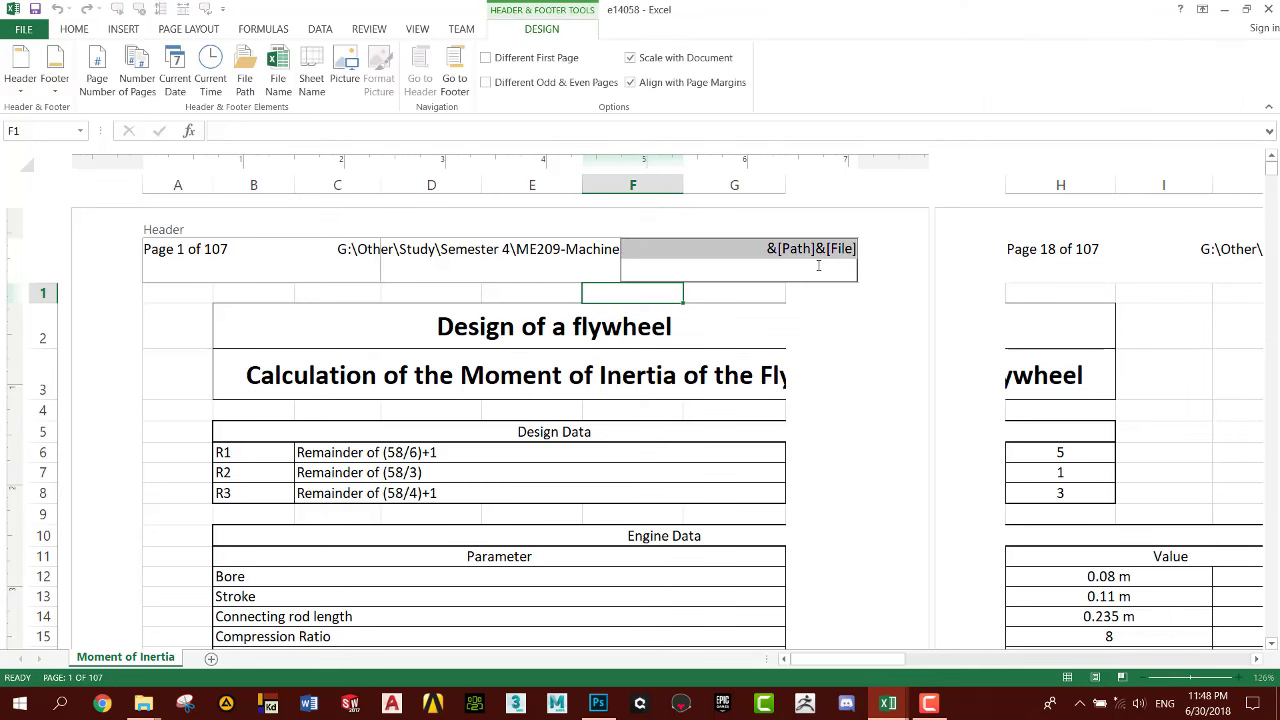
key(Delete)
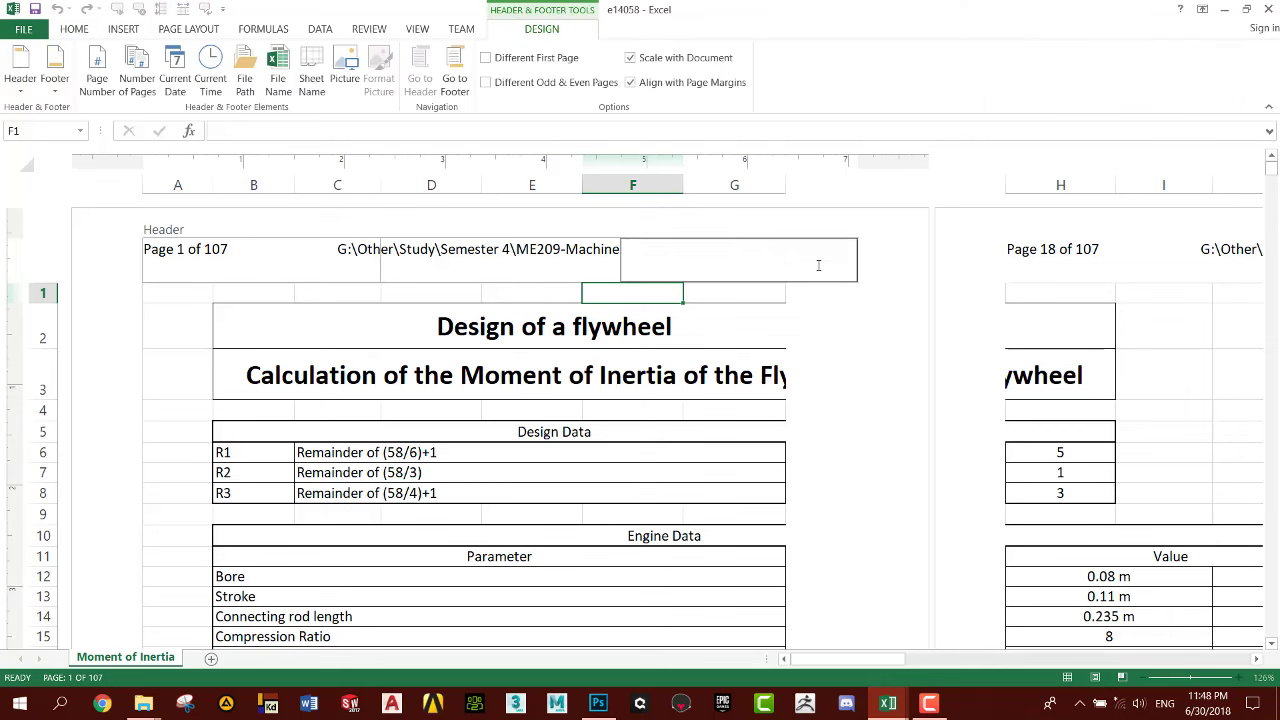
Insert the &[File] field so the right header prints e14058.
click(842, 330)
click(779, 245)
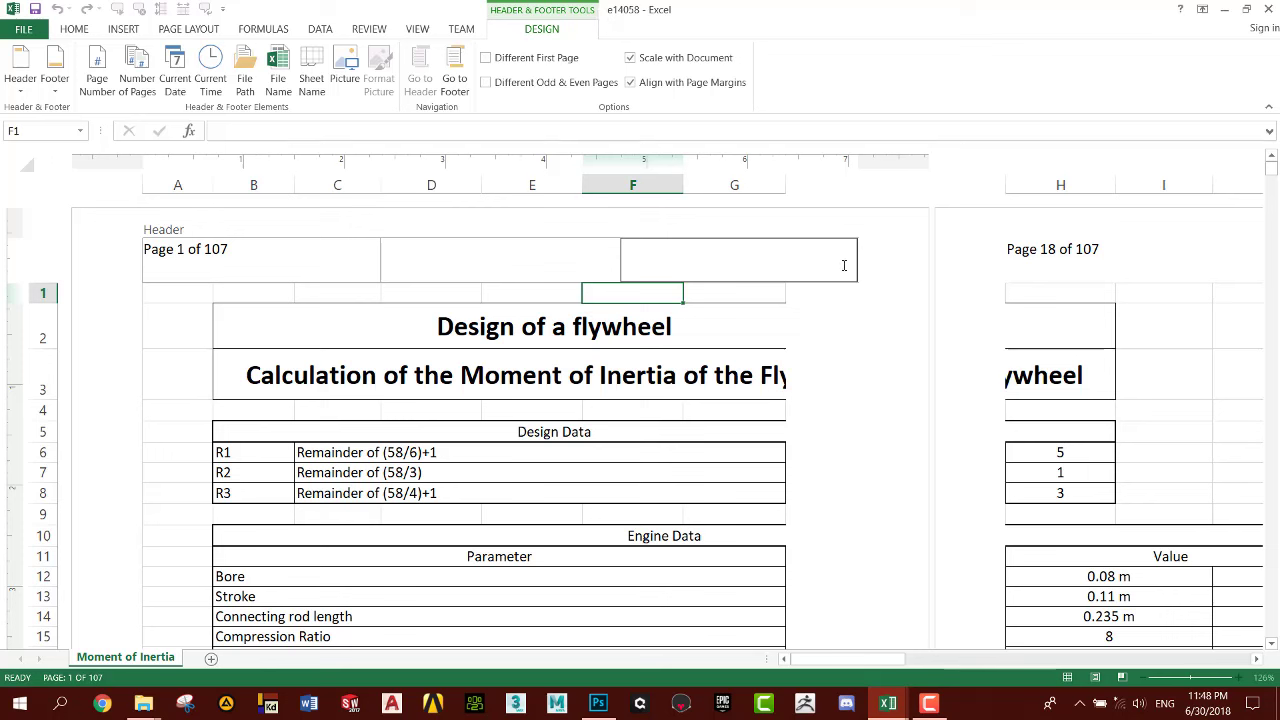
click(278, 72)
click(874, 349)
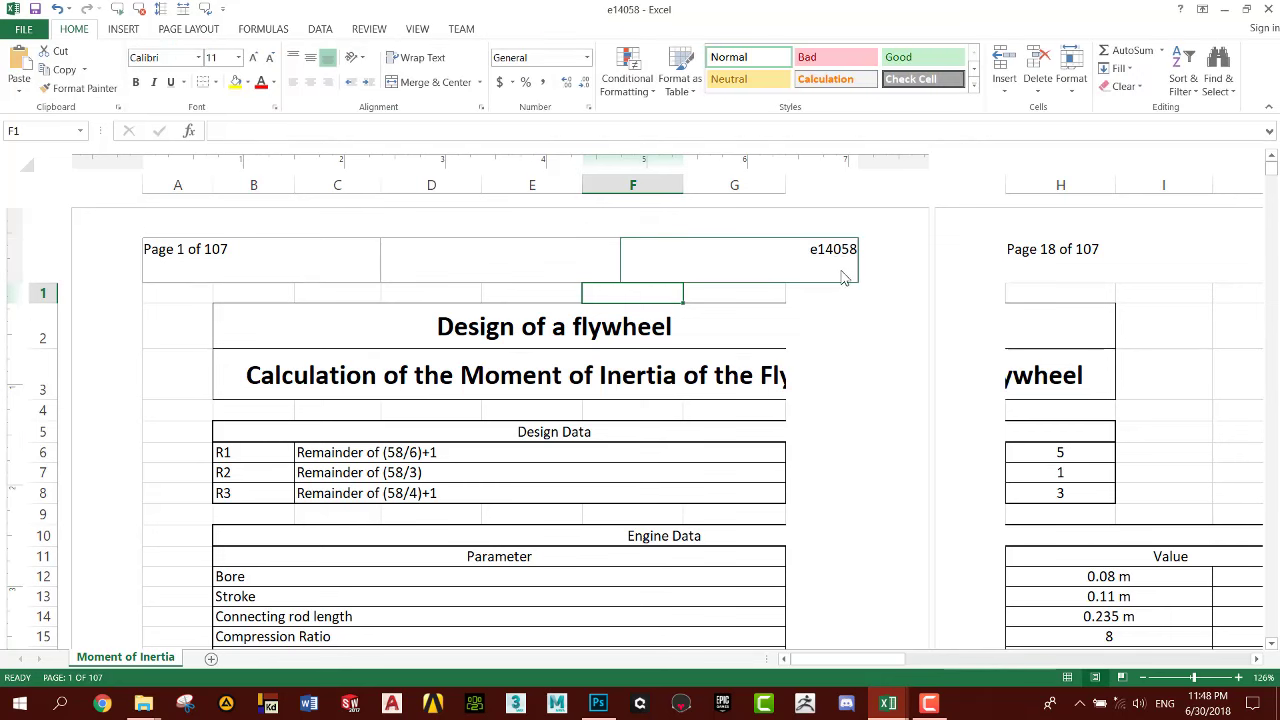
click(828, 255)
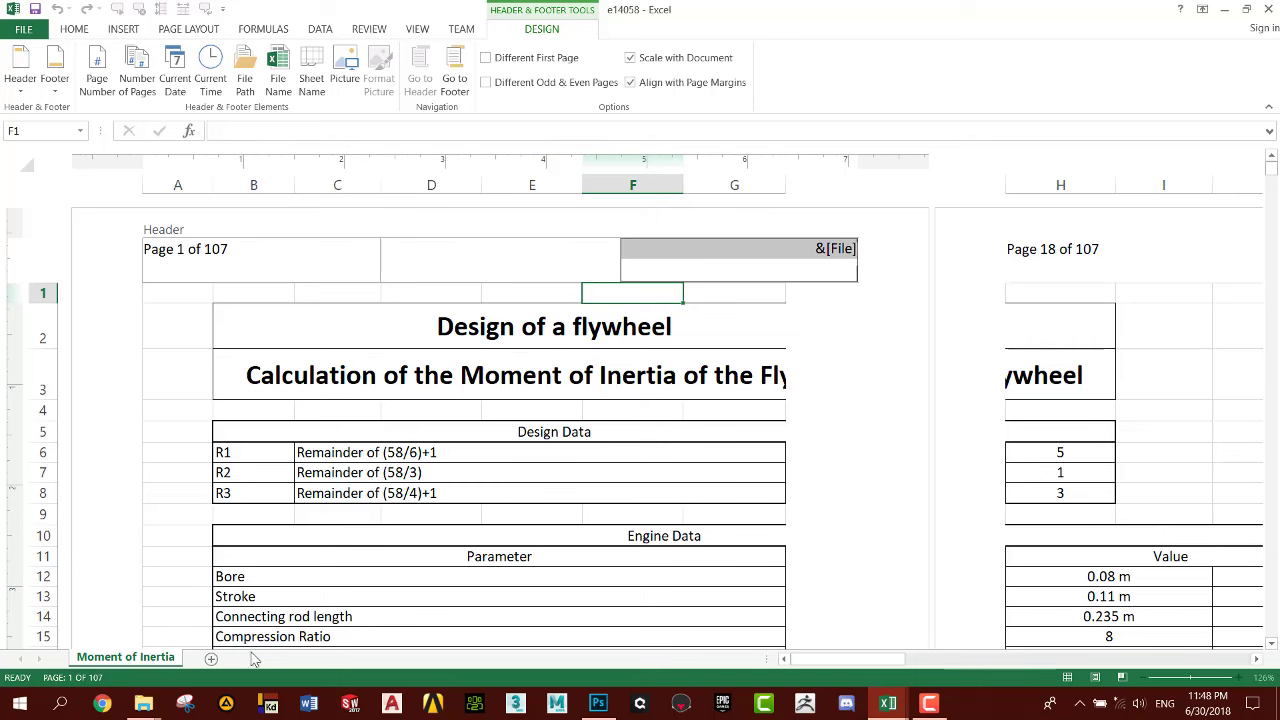
Add two blank worksheets, Sheet1 and Sheet2, then return to the Moment of Inertia sheet.
click(211, 659)
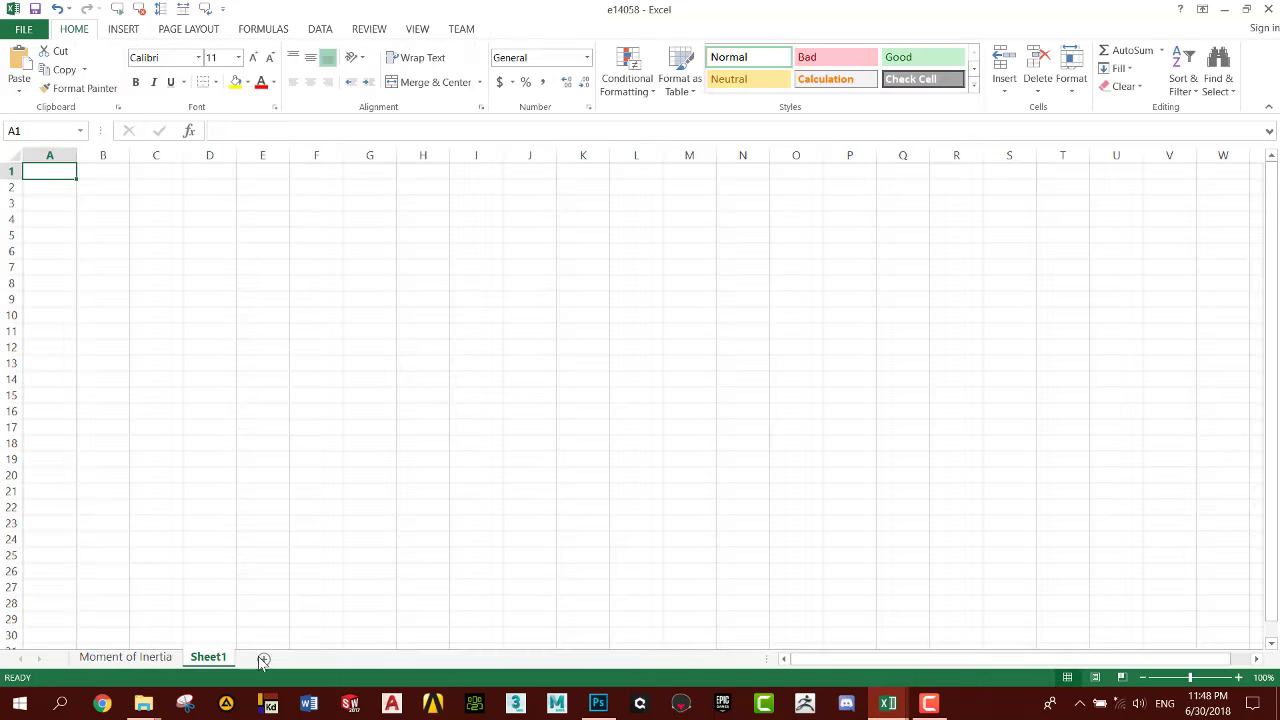
click(263, 660)
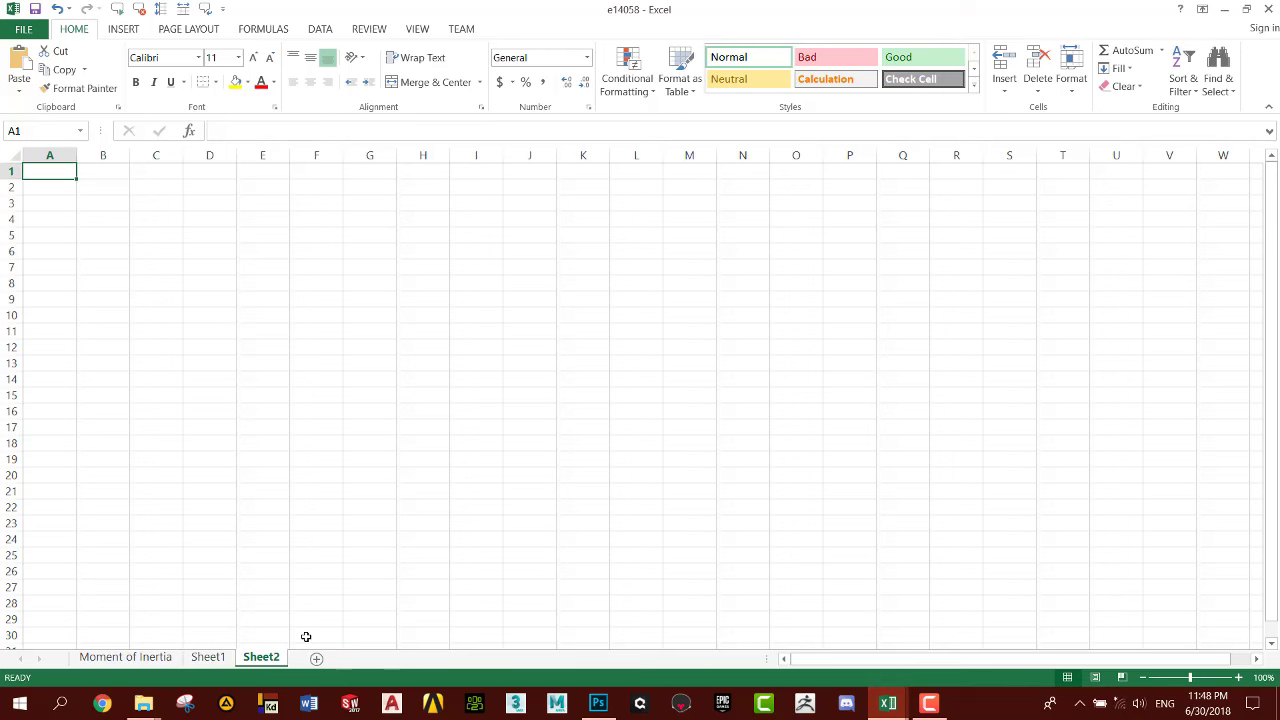
click(122, 657)
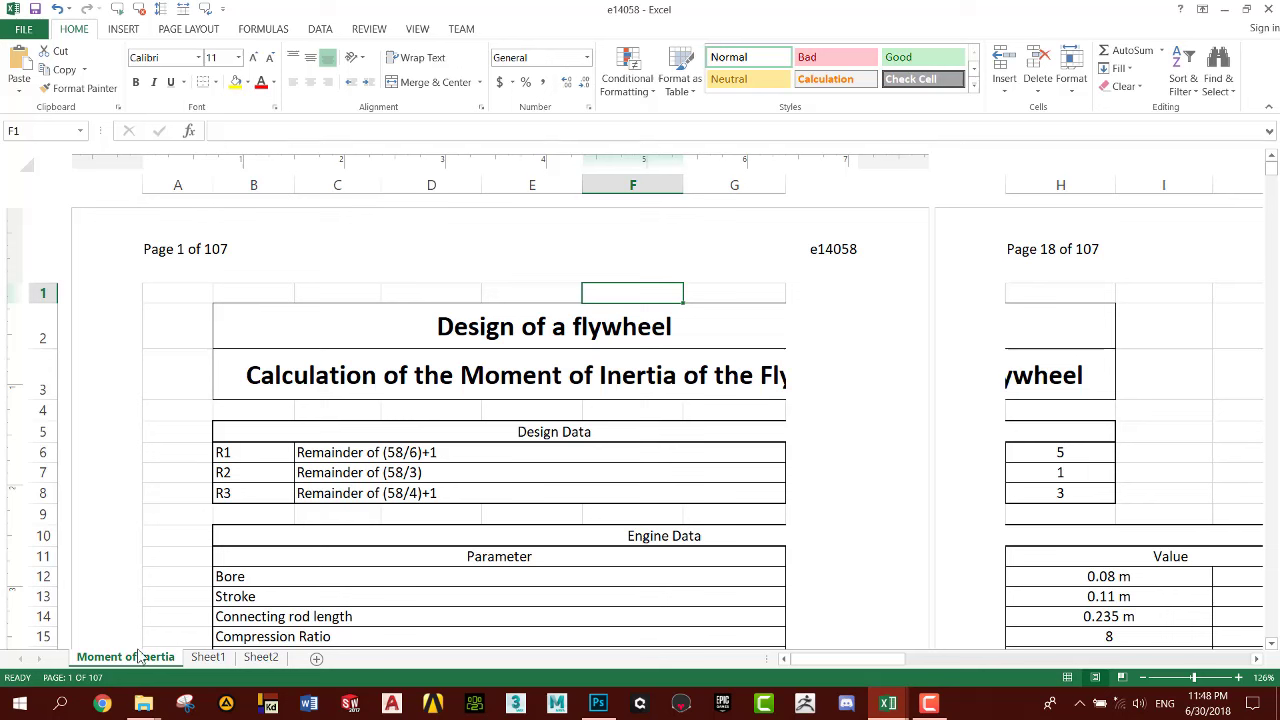
Insert the Sheet Name field beneath e14058 in the right header section and review the header.
click(845, 249)
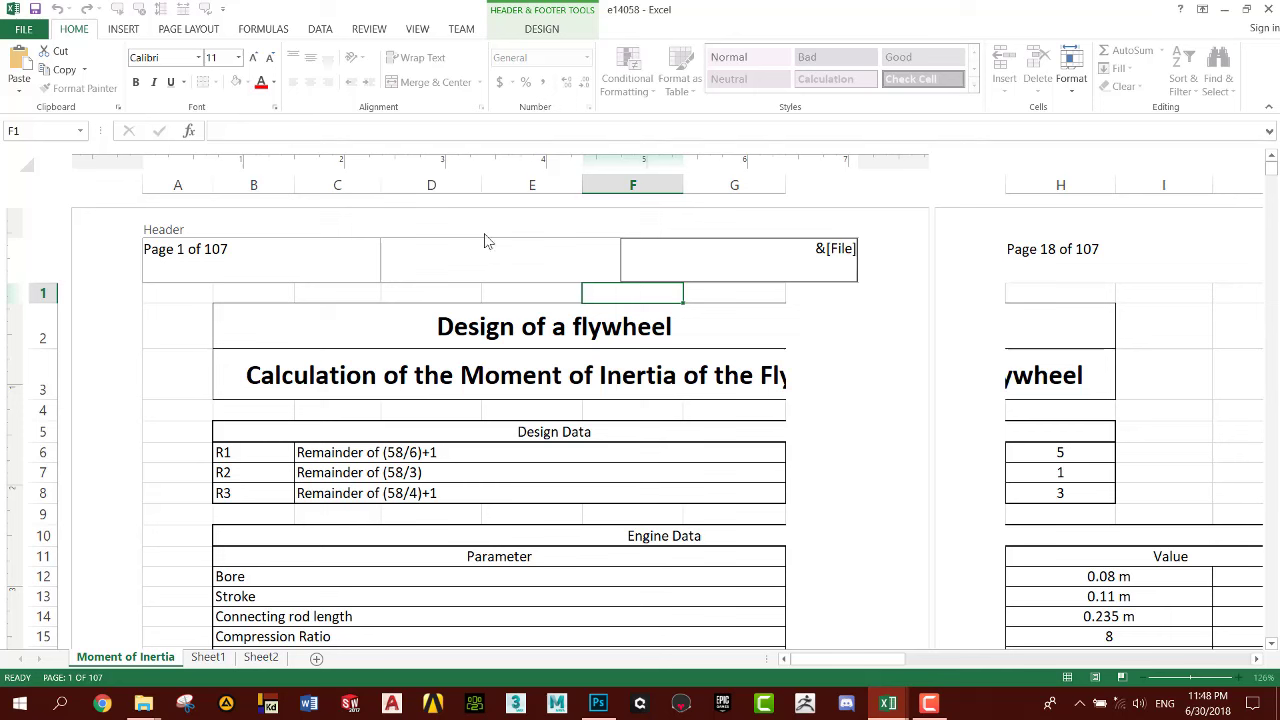
click(542, 29)
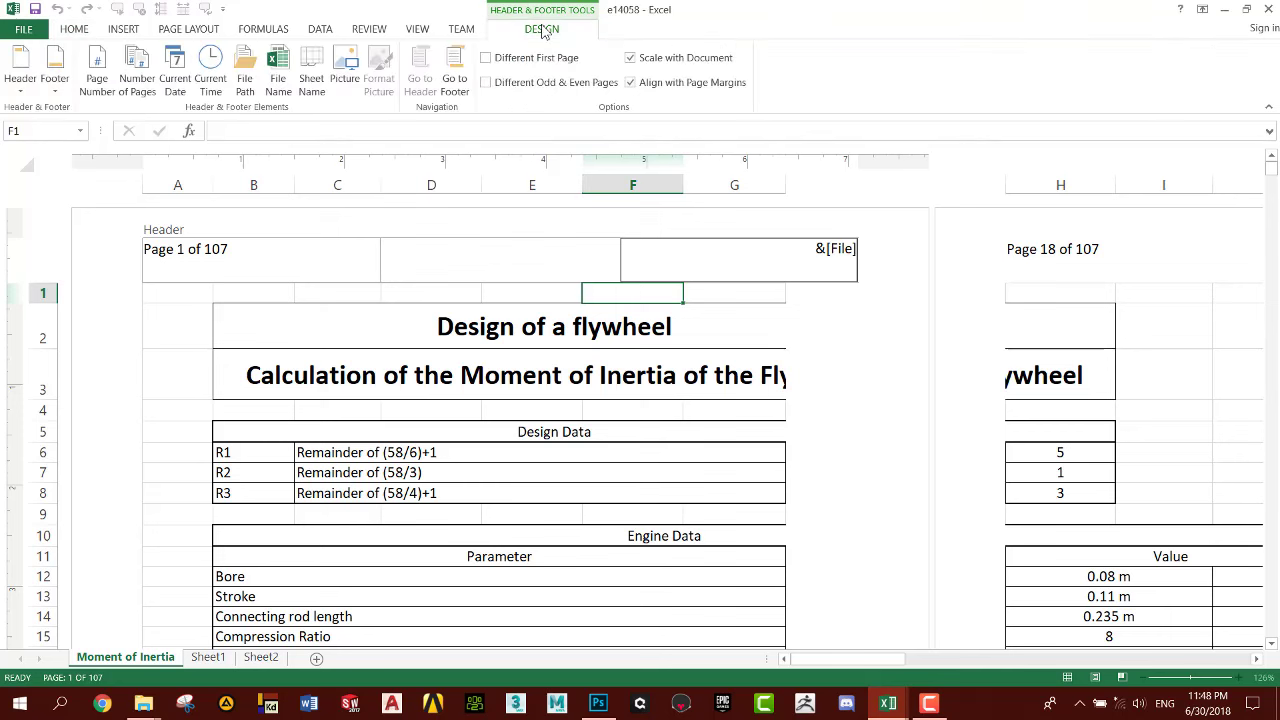
click(312, 88)
click(898, 329)
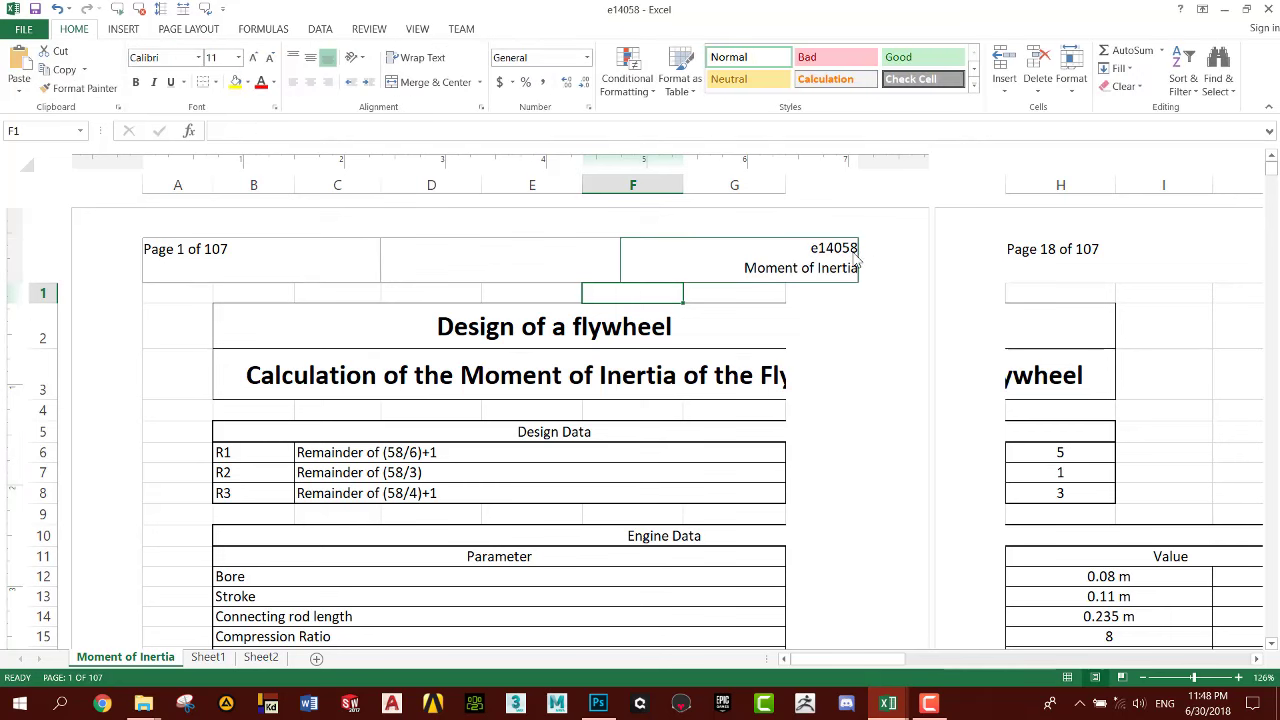
click(826, 278)
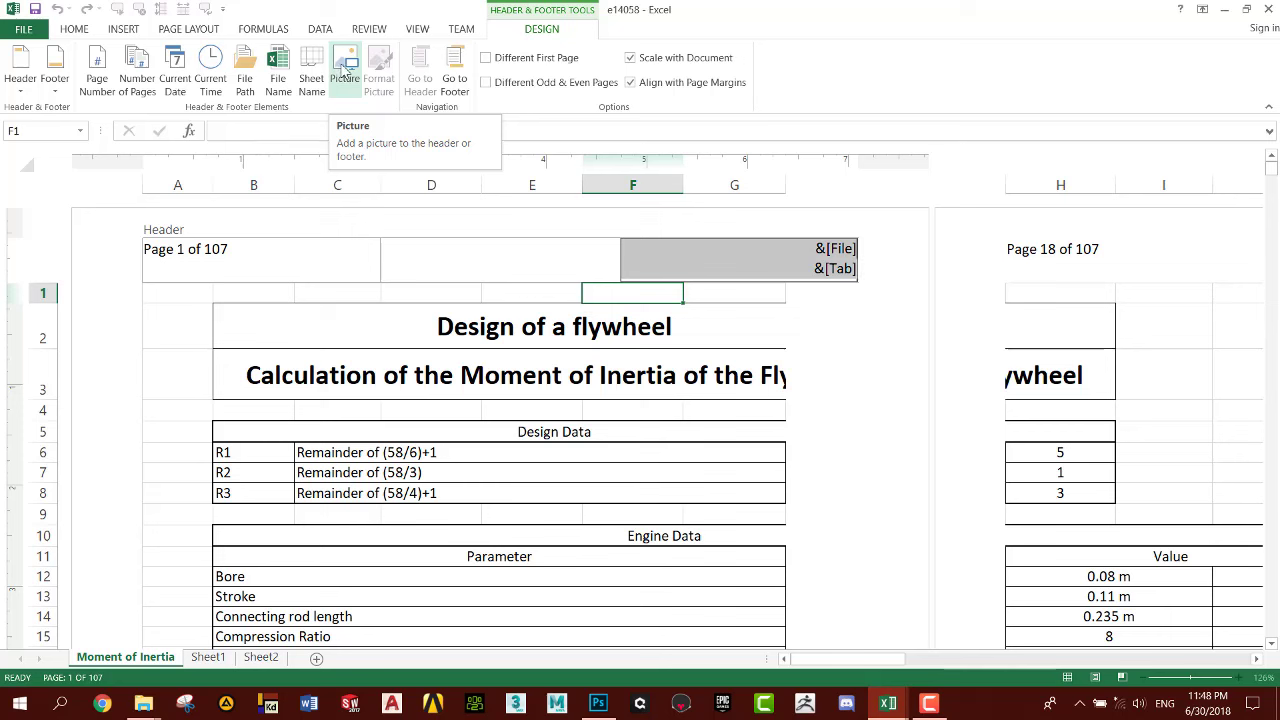
click(815, 317)
click(562, 260)
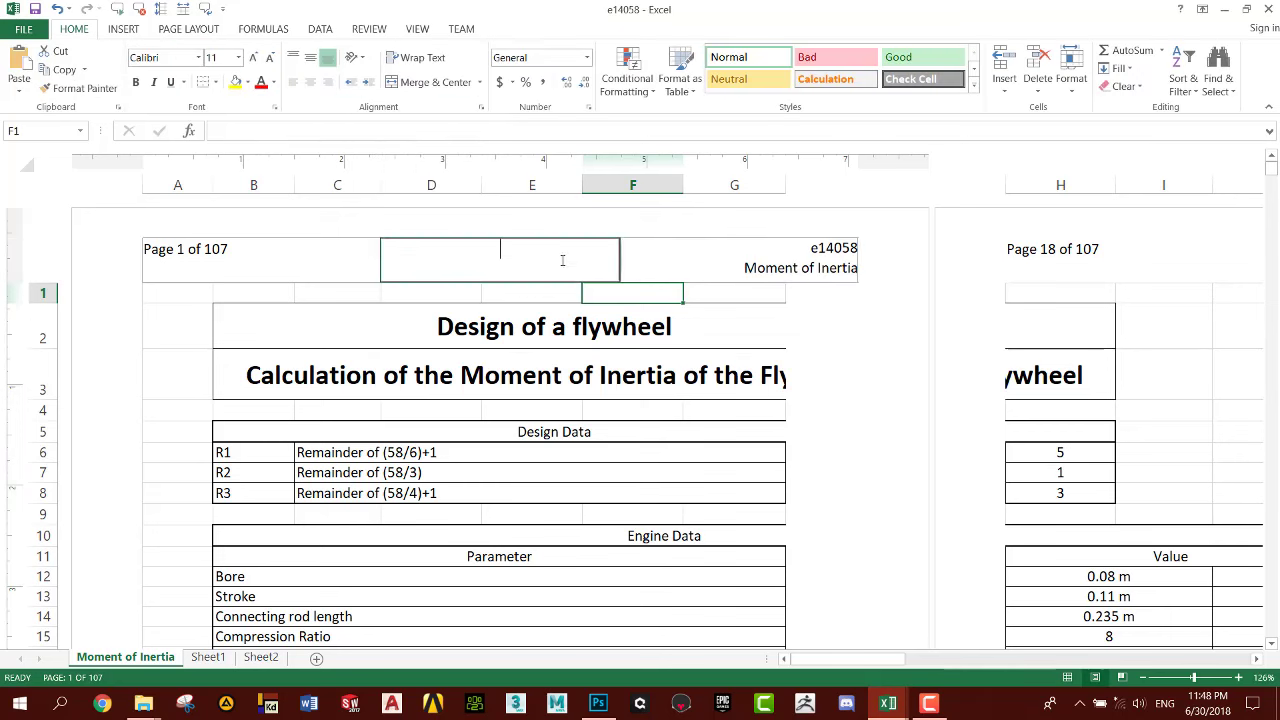
click(830, 331)
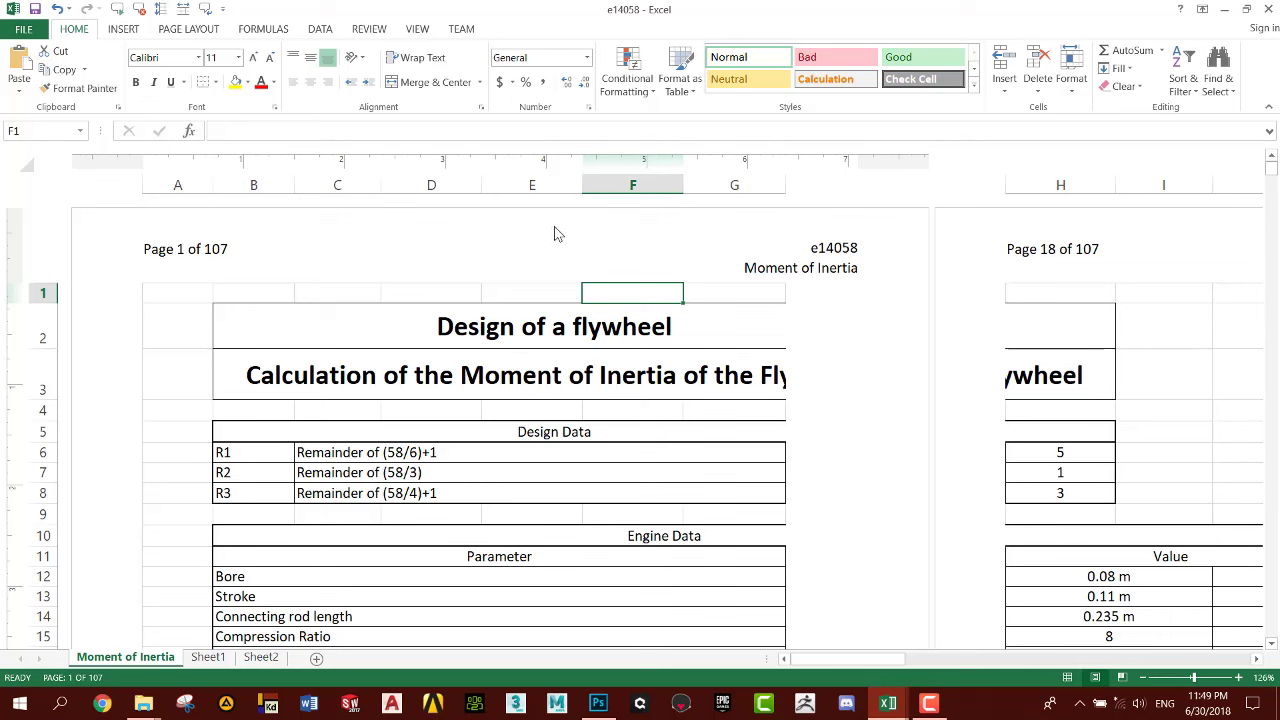
Open the Moment of Inertia page header and review its centre and right sections.
click(492, 254)
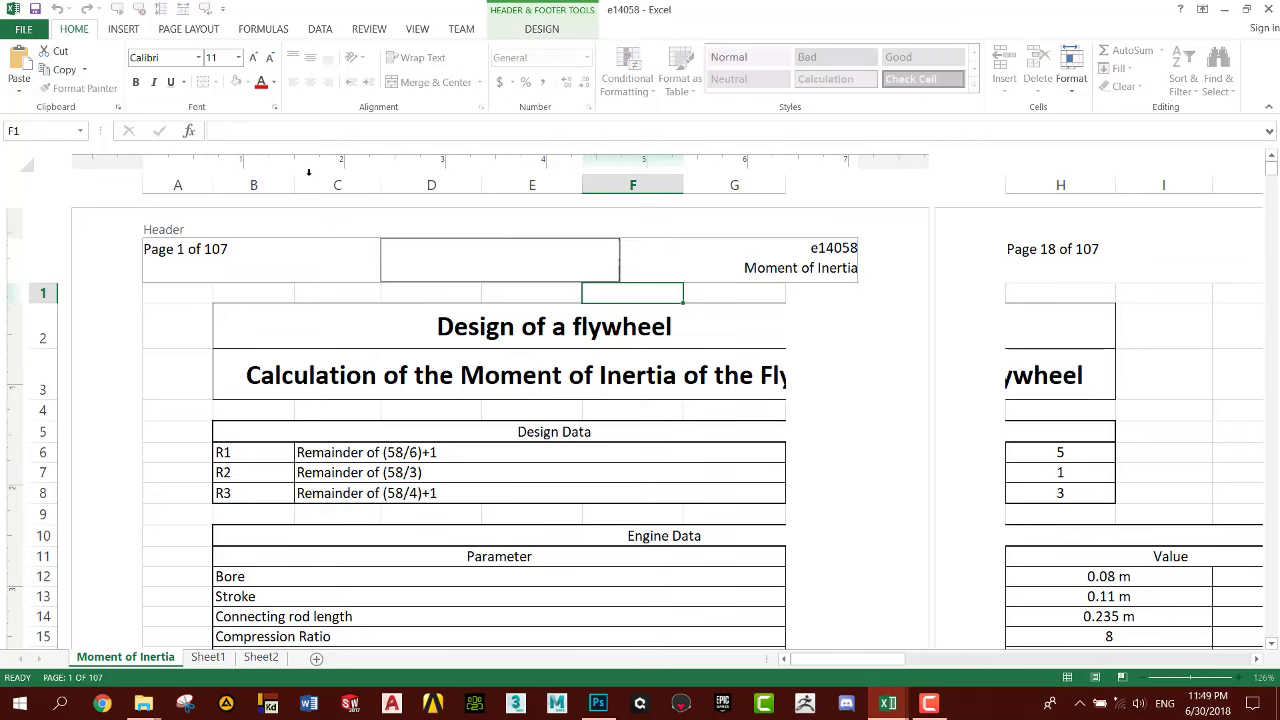
click(541, 30)
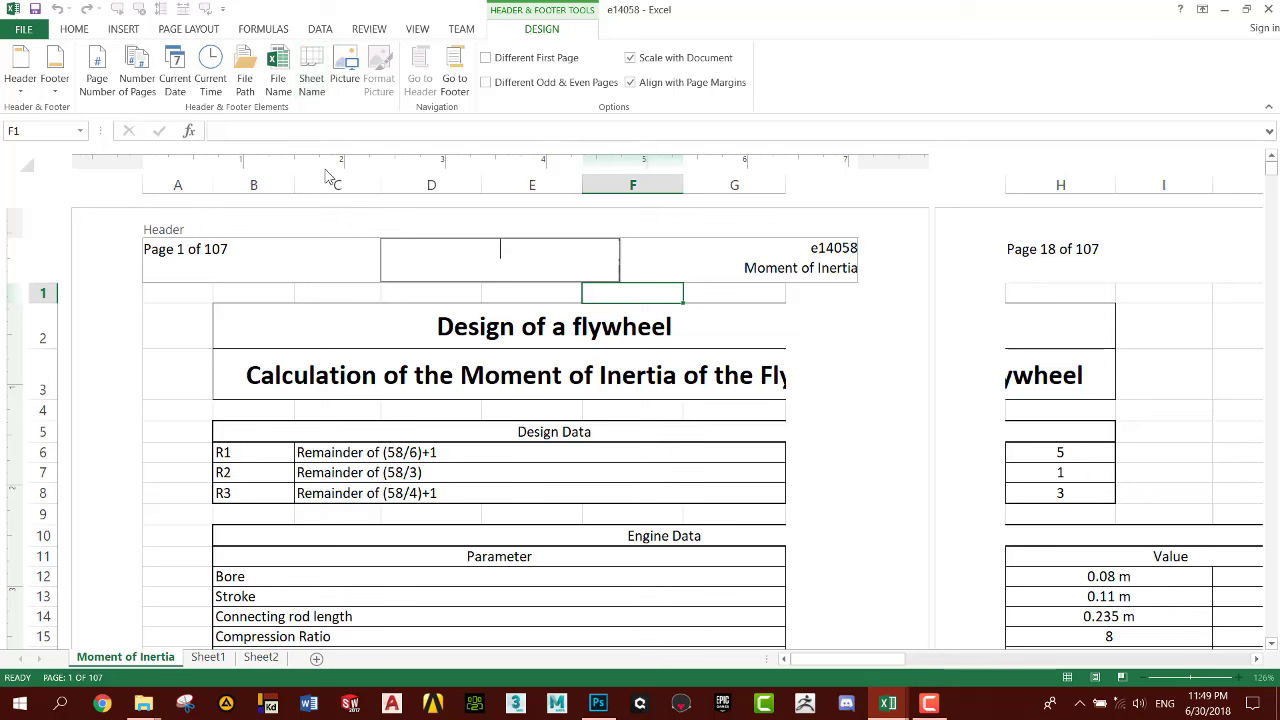
click(840, 347)
scroll(486, 297, down, 5)
scroll(480, 297, up, 3)
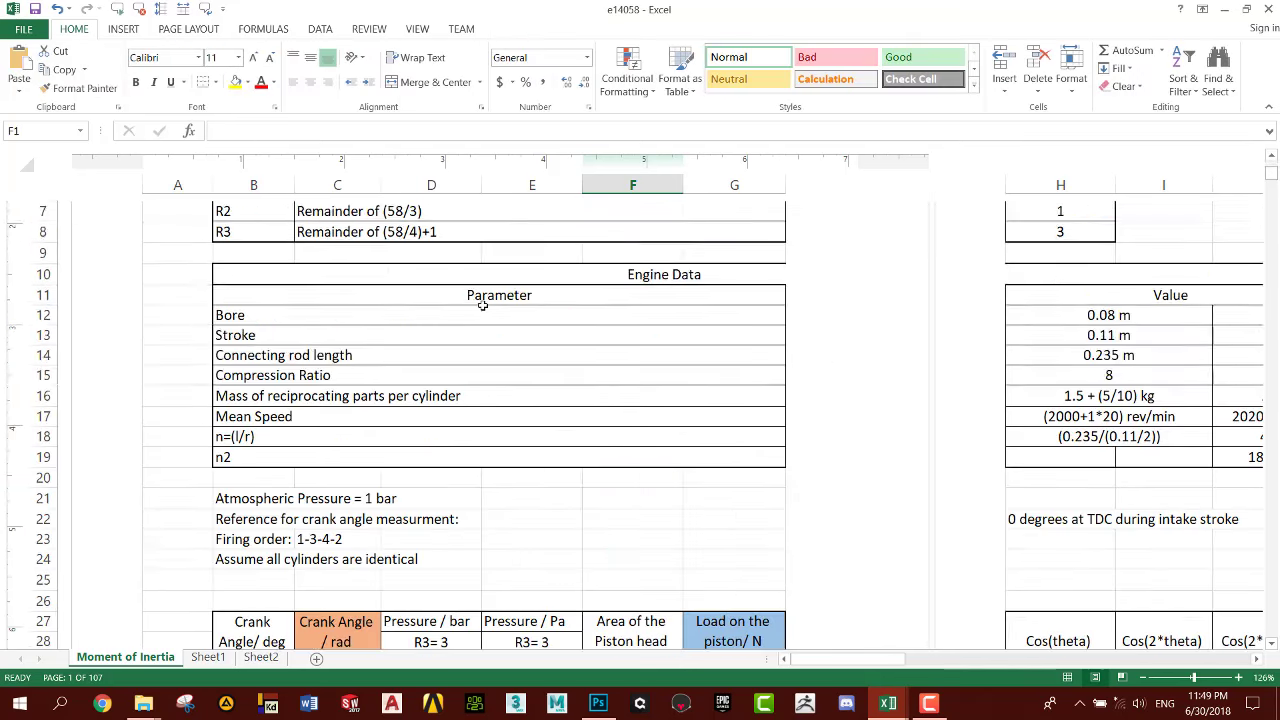
scroll(477, 320, up, 2)
click(502, 275)
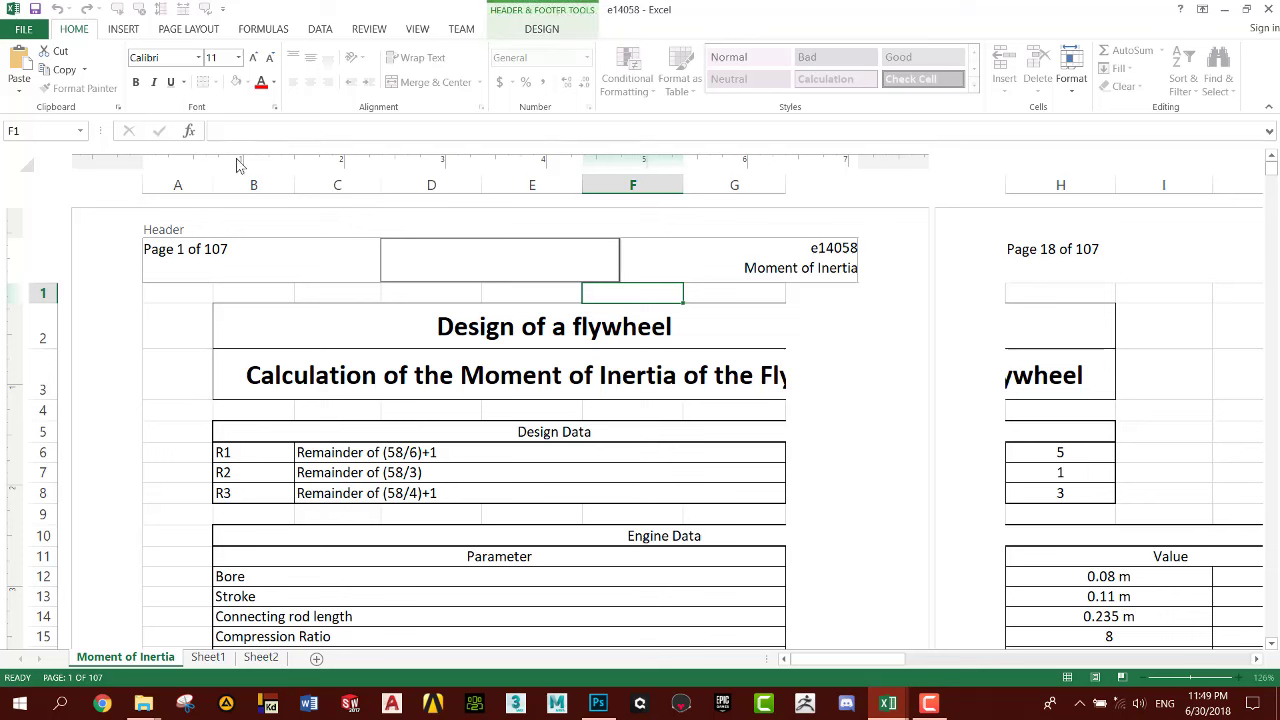
click(733, 263)
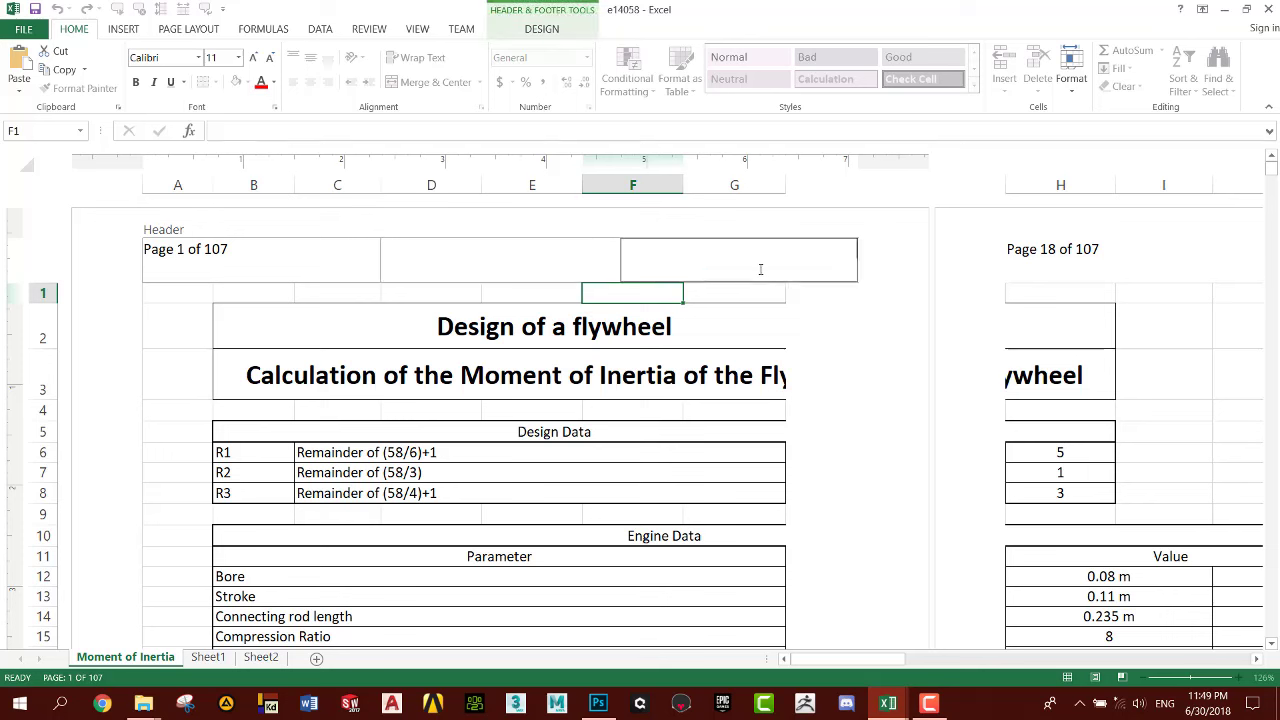
Delete the page number from the left header section, then move into the centre section.
click(347, 267)
key(Delete)
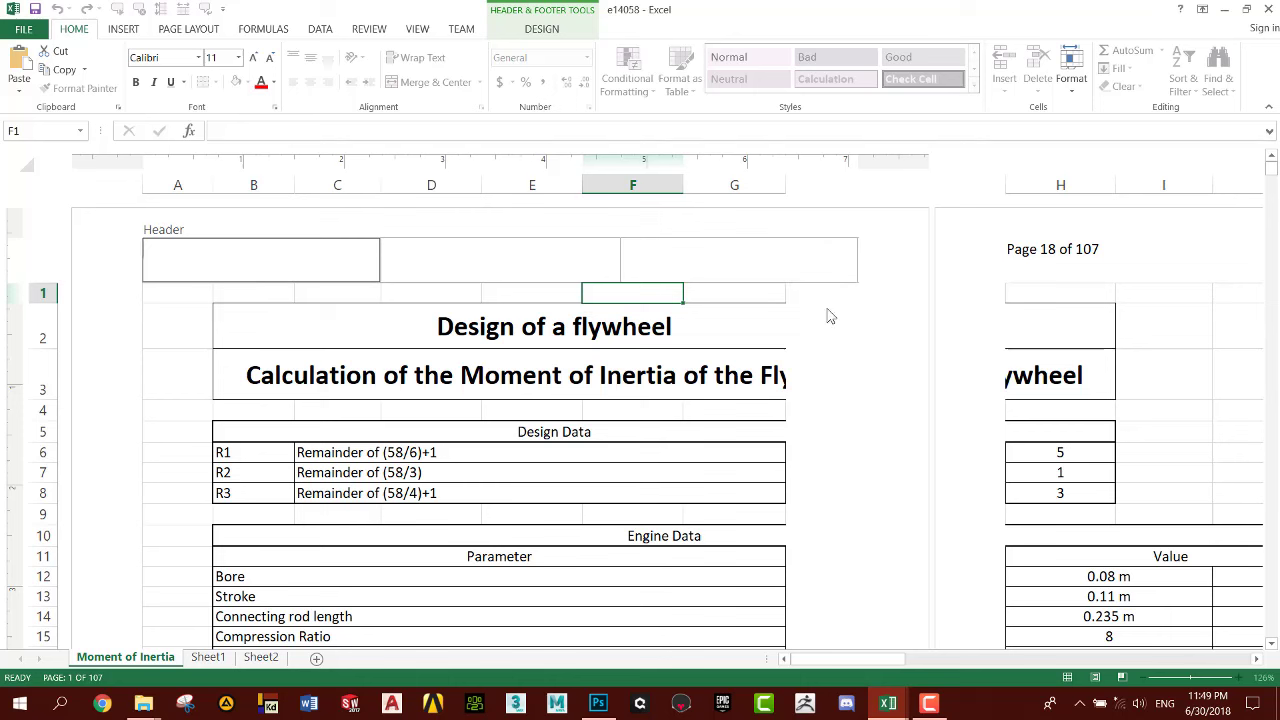
click(449, 278)
click(560, 34)
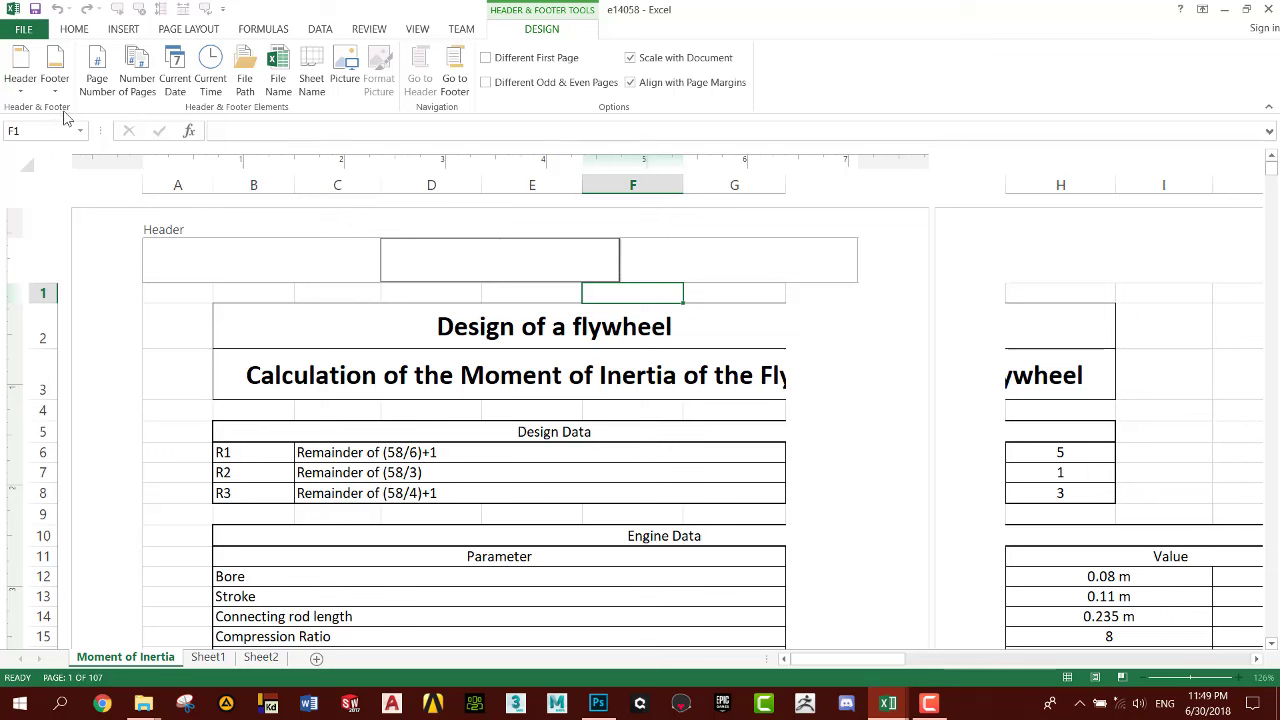
Apply the 'Page 1 of ?' preset header to the sheet.
click(27, 94)
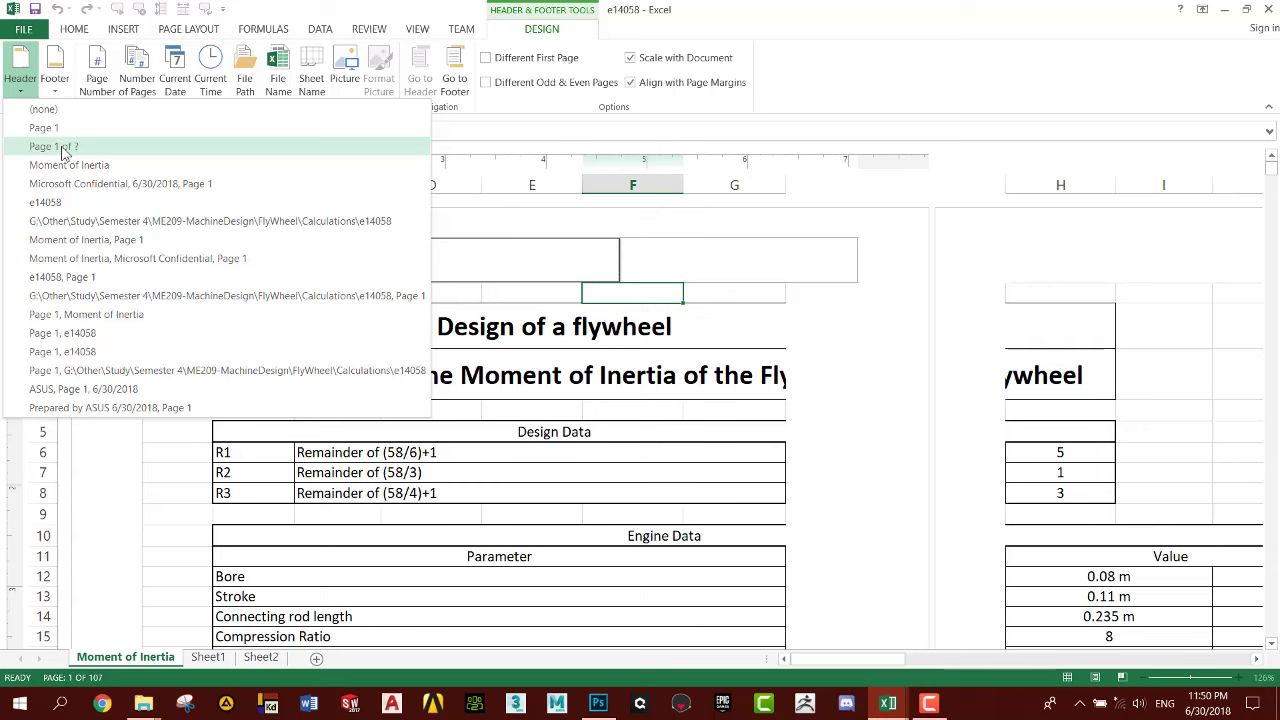
click(61, 148)
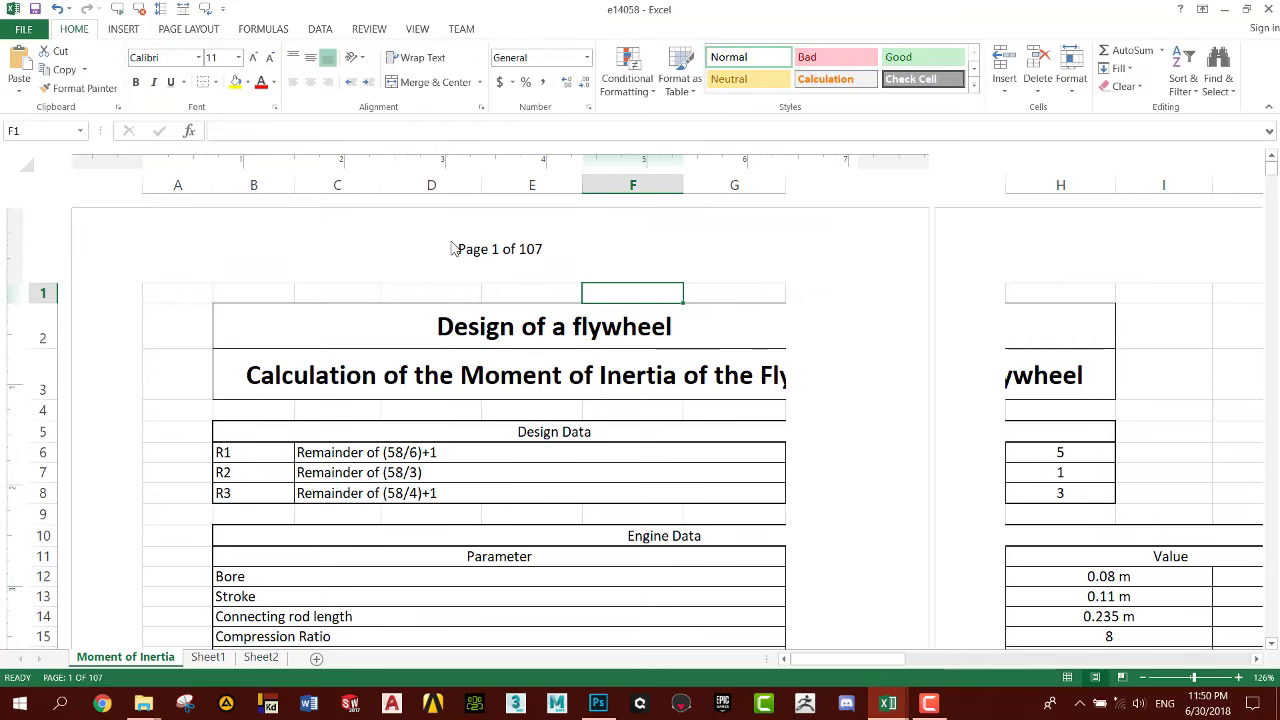
click(231, 262)
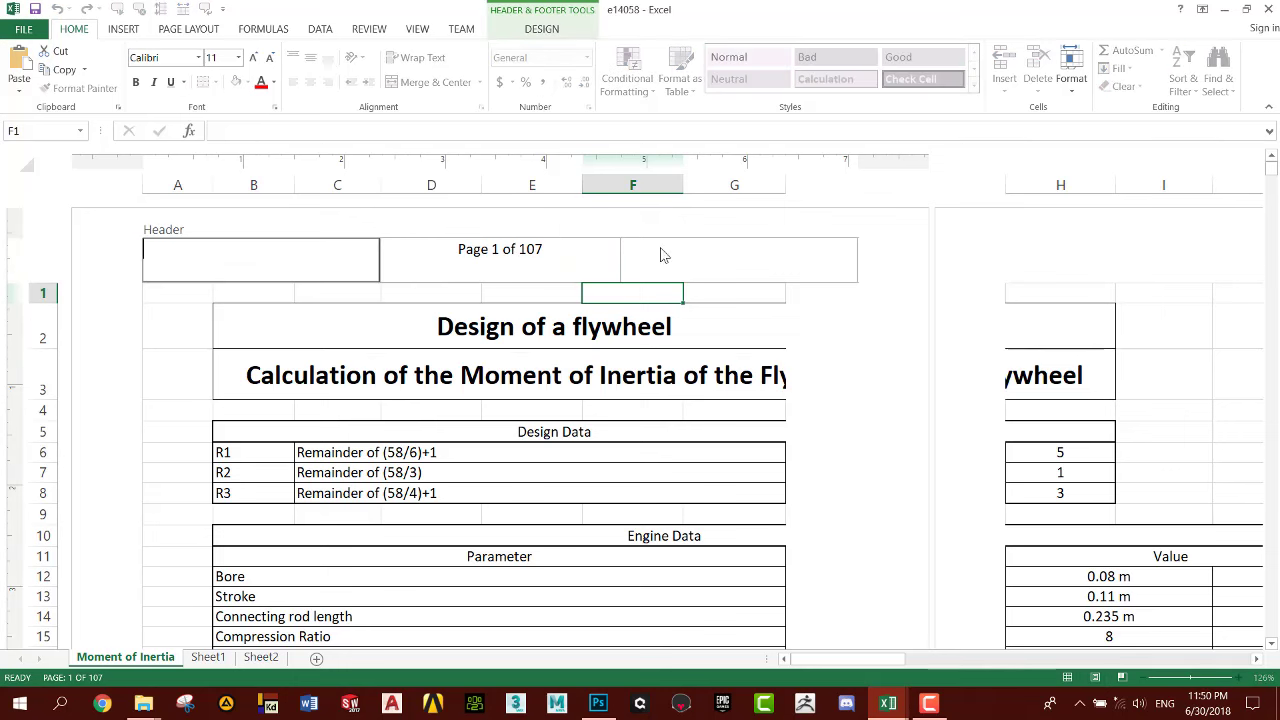
click(543, 32)
Replace it with the 'Moment of Inertia' preset header, confirming the left and right sections are empty.
click(17, 90)
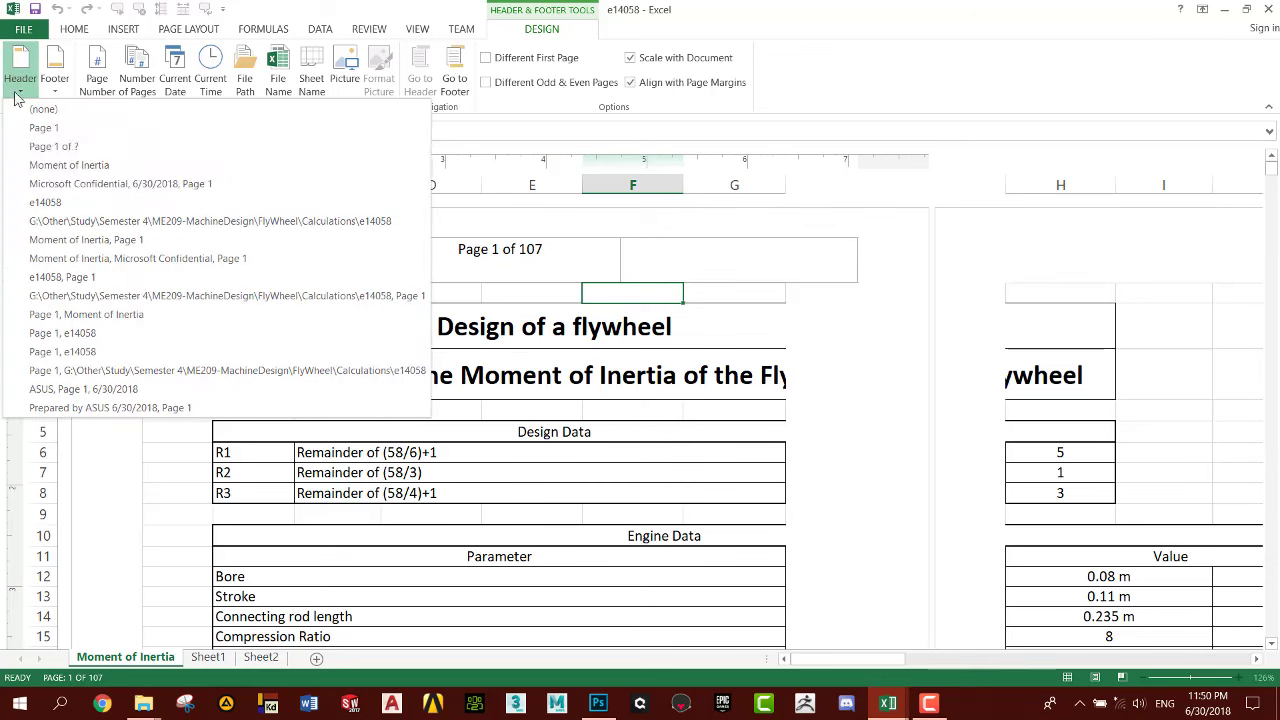
click(55, 166)
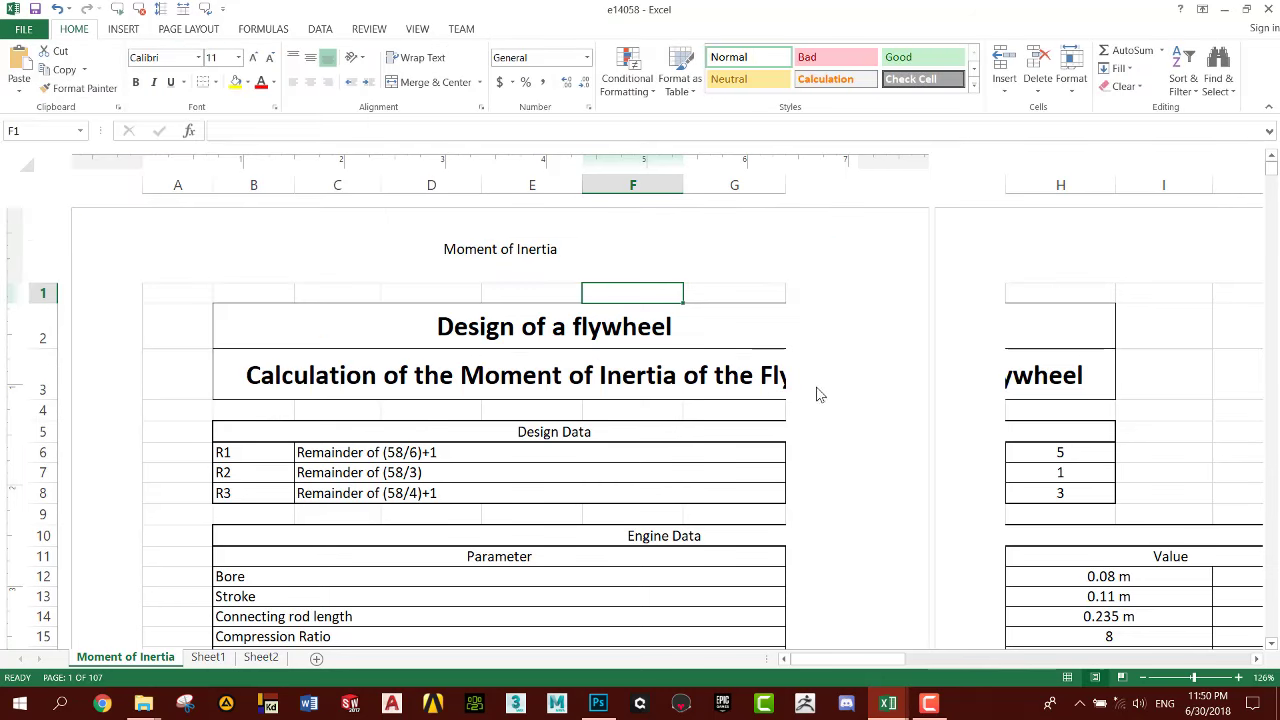
click(543, 257)
click(680, 257)
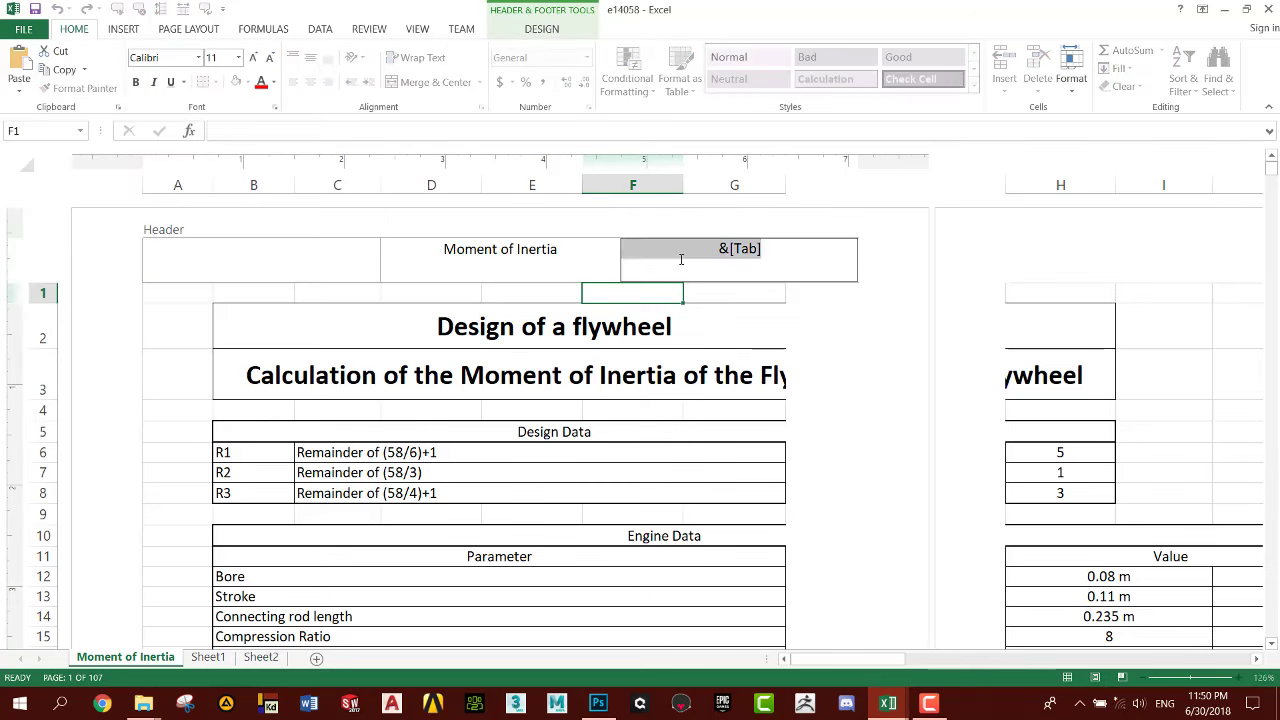
click(544, 258)
click(753, 281)
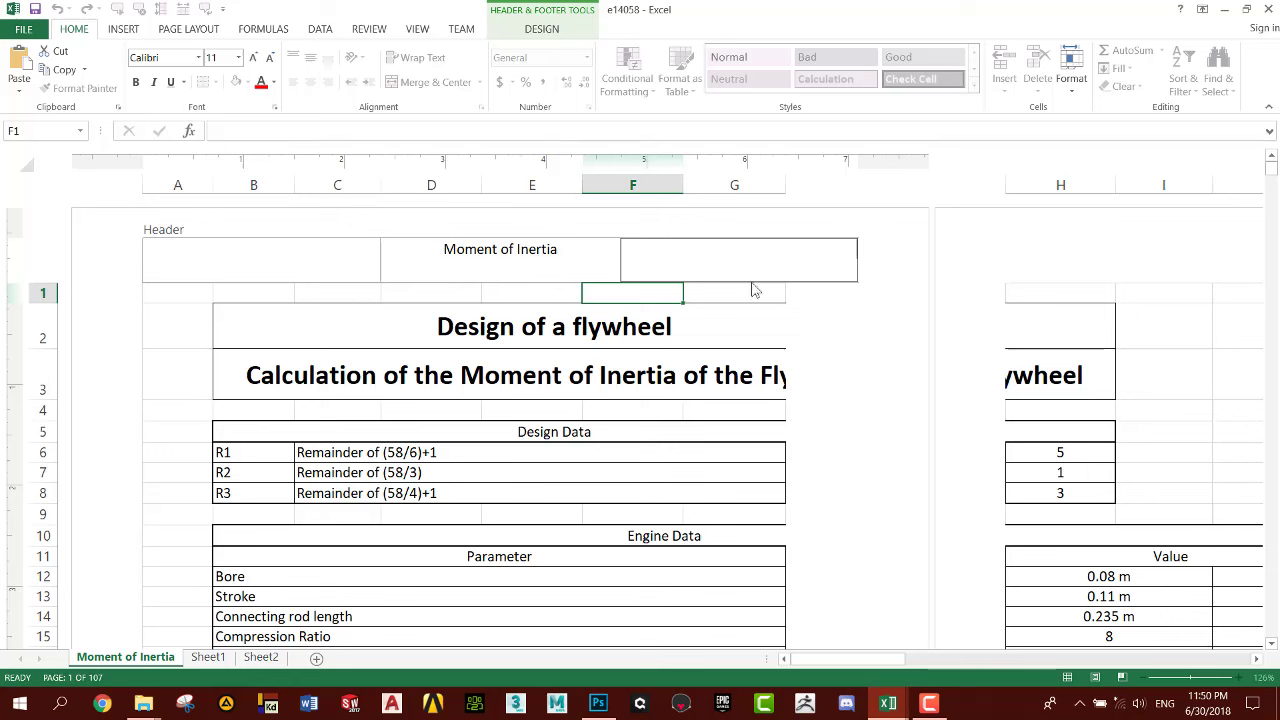
click(846, 352)
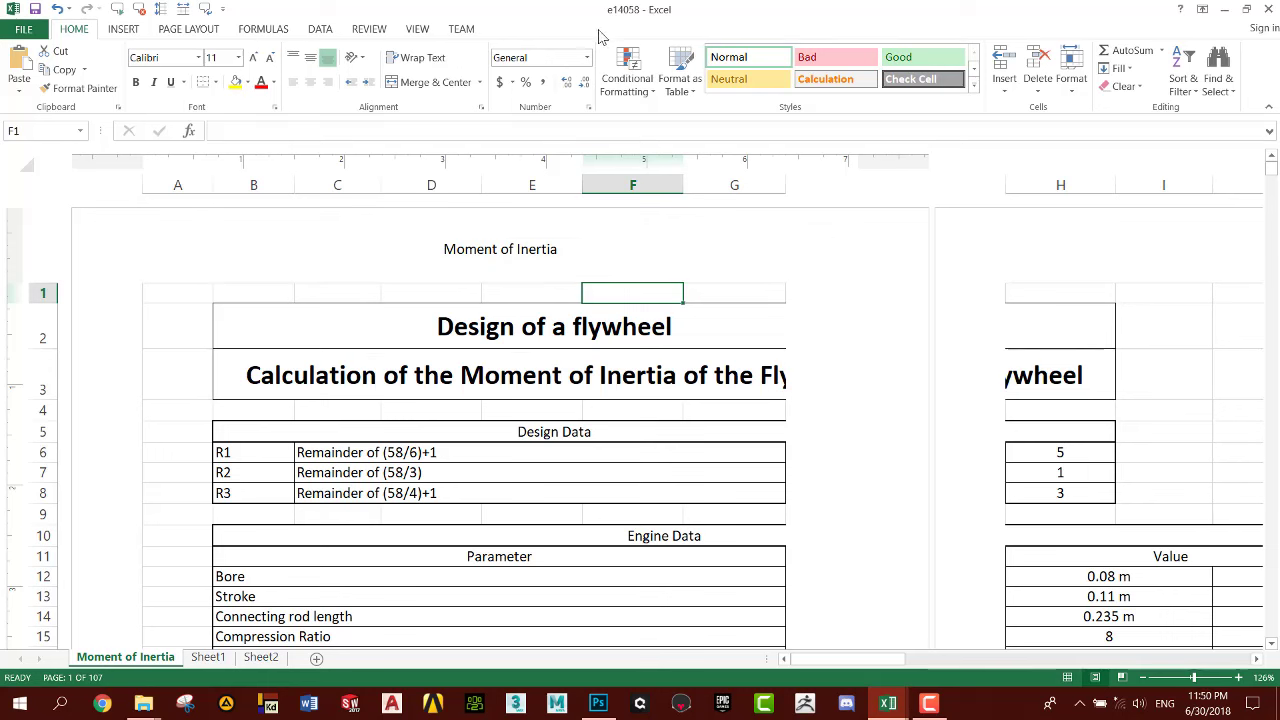
click(625, 262)
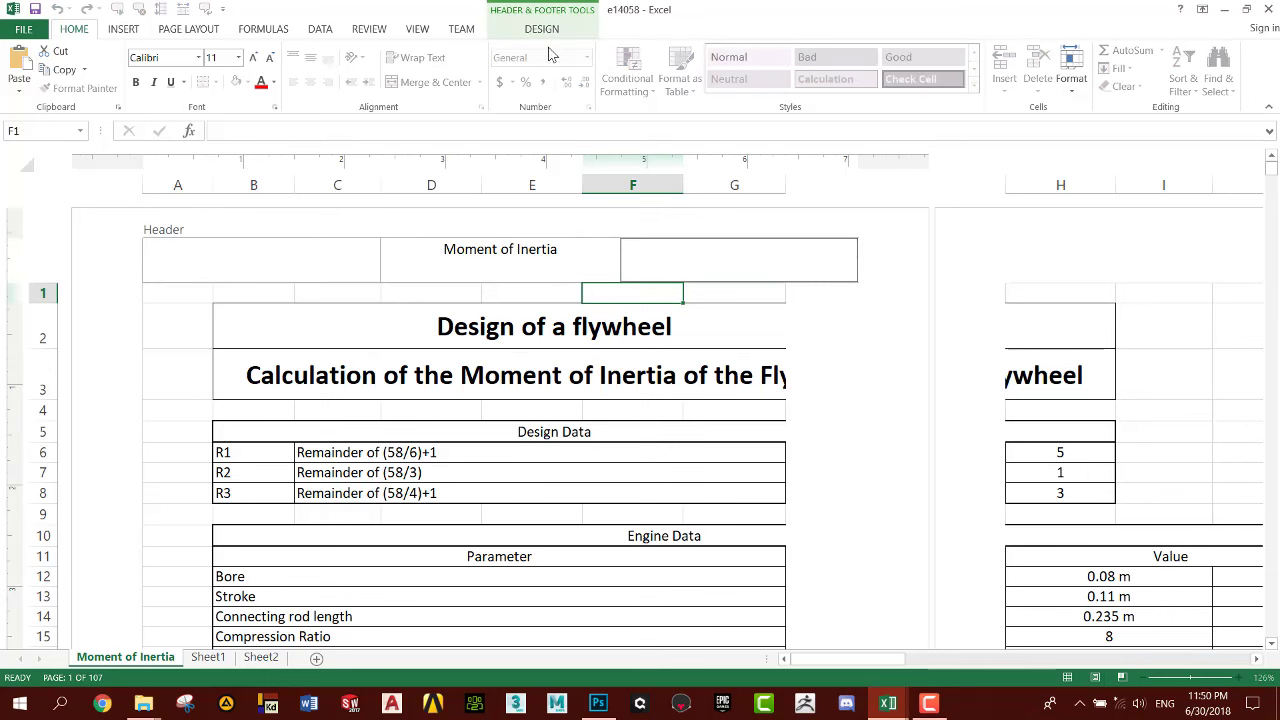
click(555, 38)
click(55, 86)
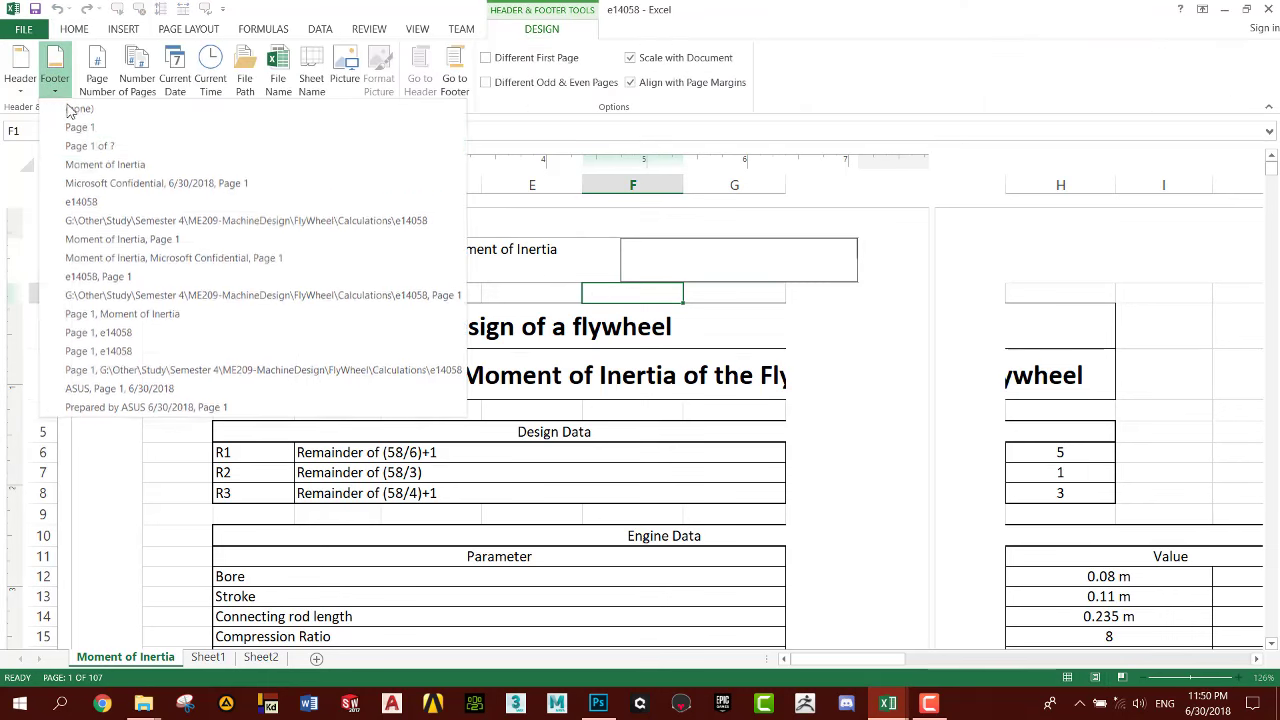
key(Escape)
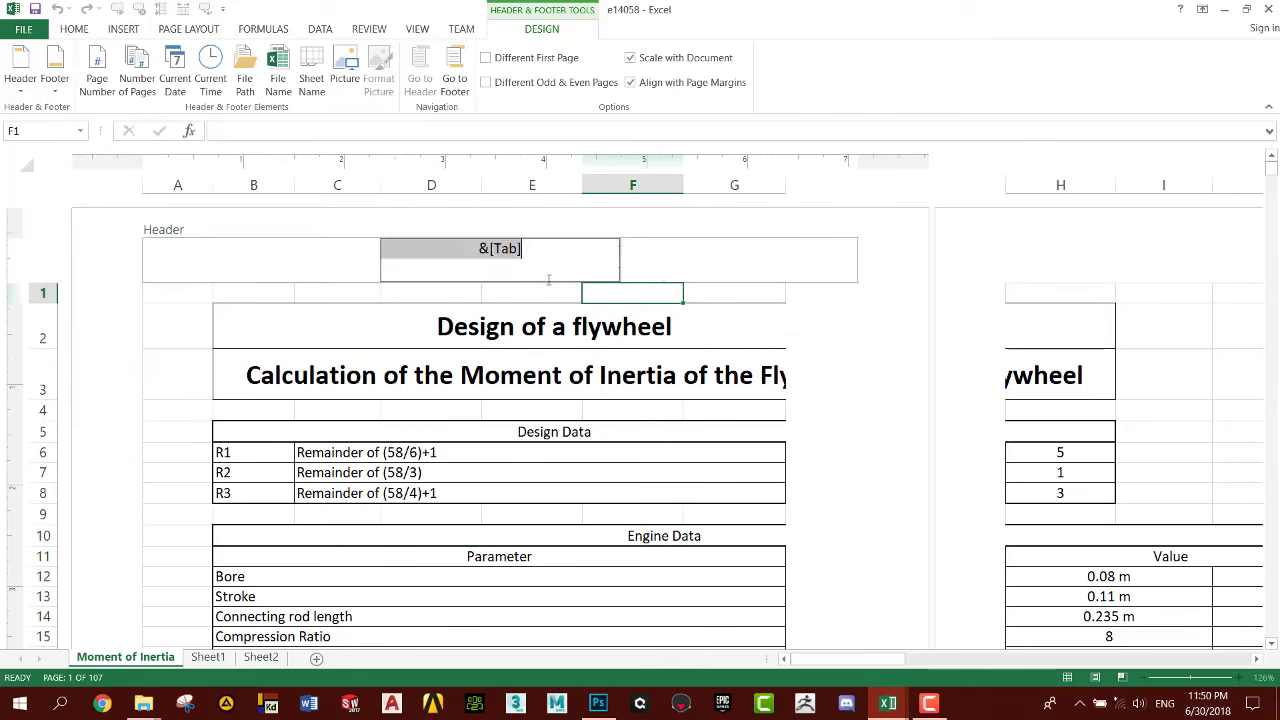
click(552, 248)
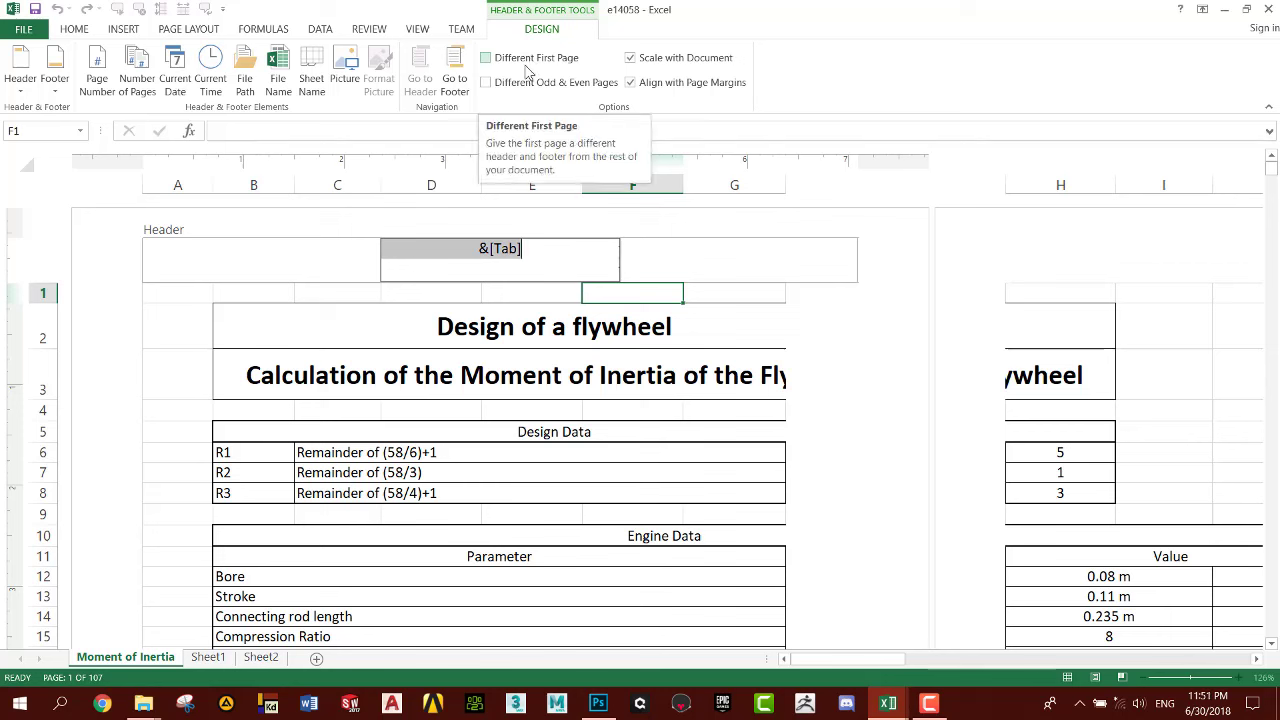
Tick Different First Page and type 'RAM Studios' into the first page's centre header.
click(834, 334)
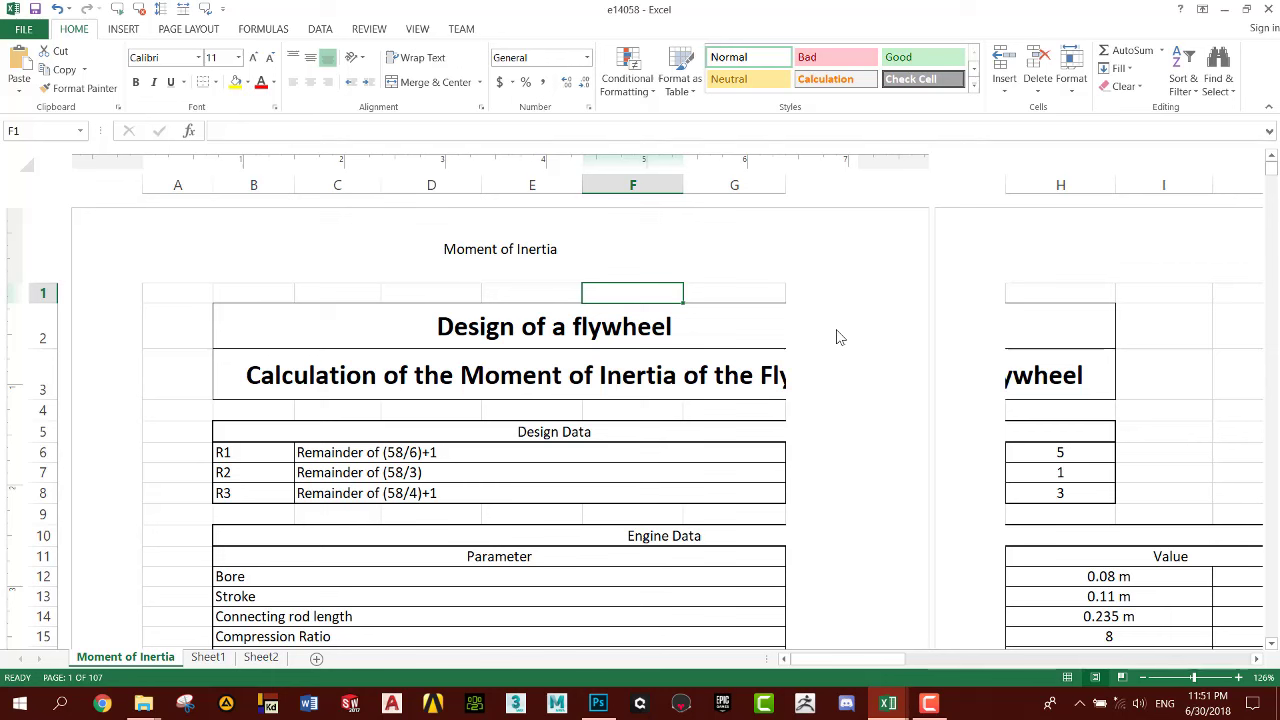
click(570, 254)
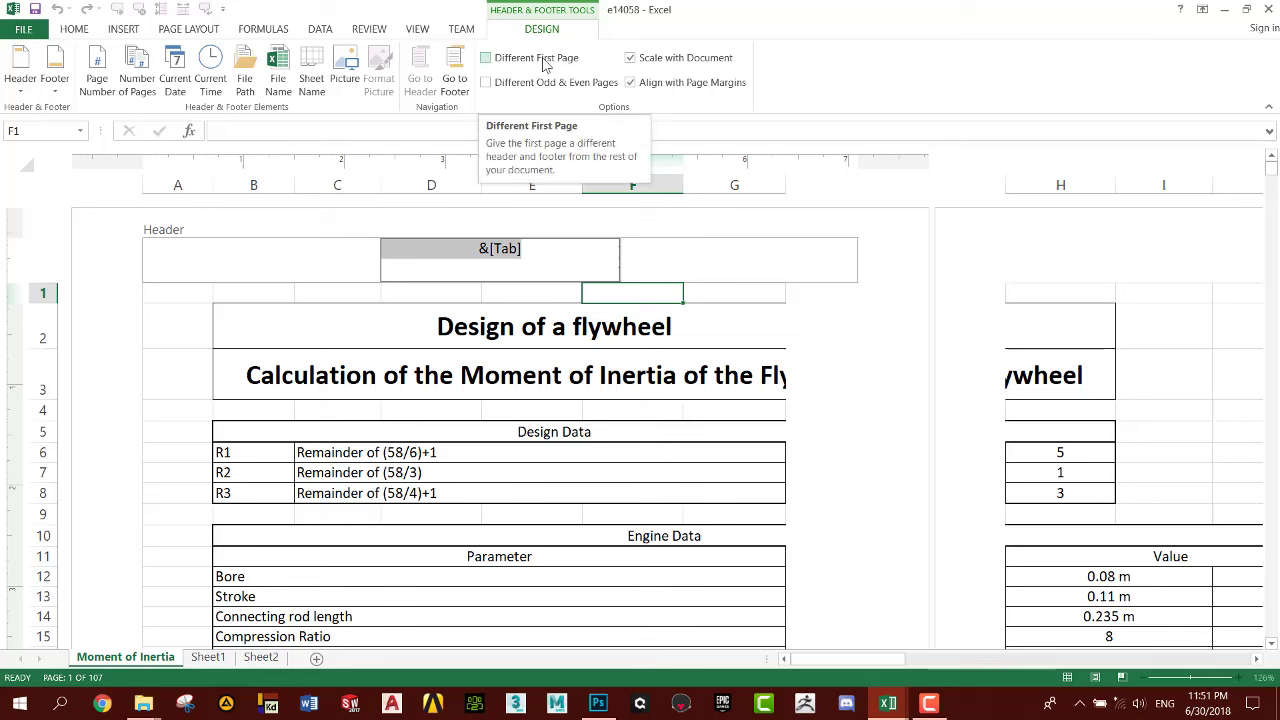
click(545, 64)
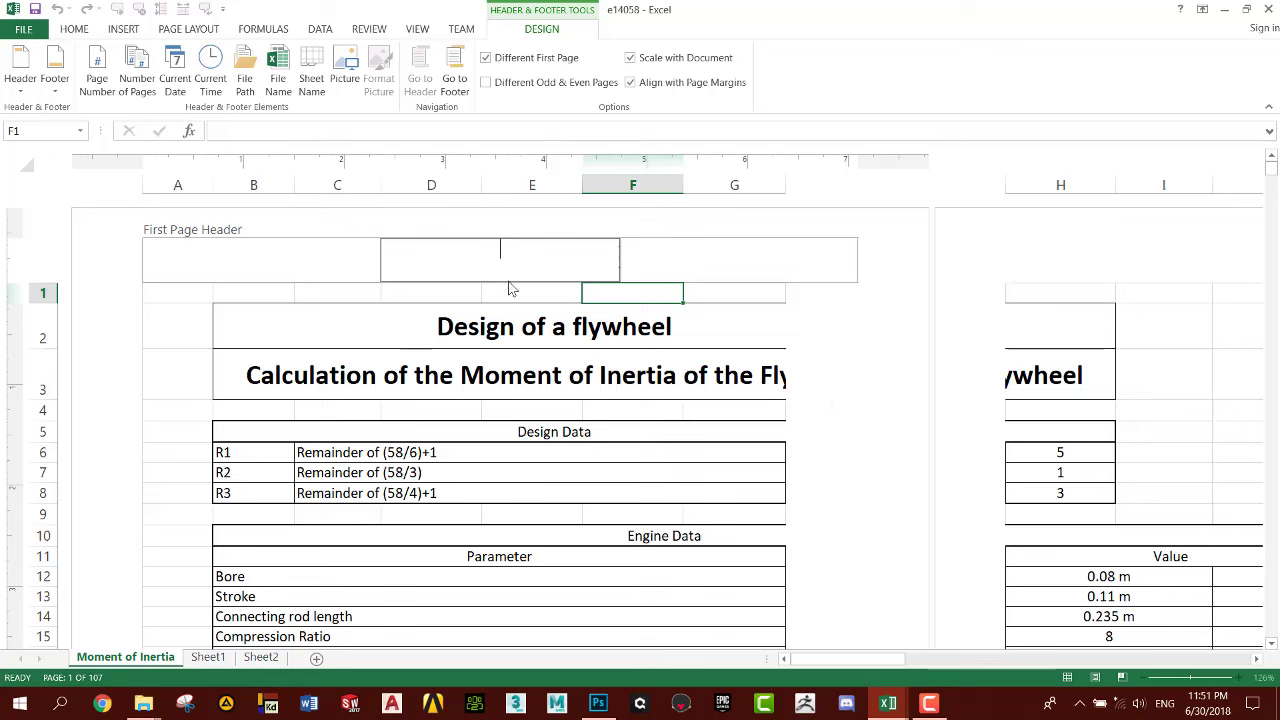
text(RAM S)
text(yudhos)
key(BackSpace)
key(BackSpace)
key(BackSpace)
key(BackSpace)
key(BackSpace)
key(BackSpace)
text(tud)
text(ios4)
key(BackSpace)
click(812, 413)
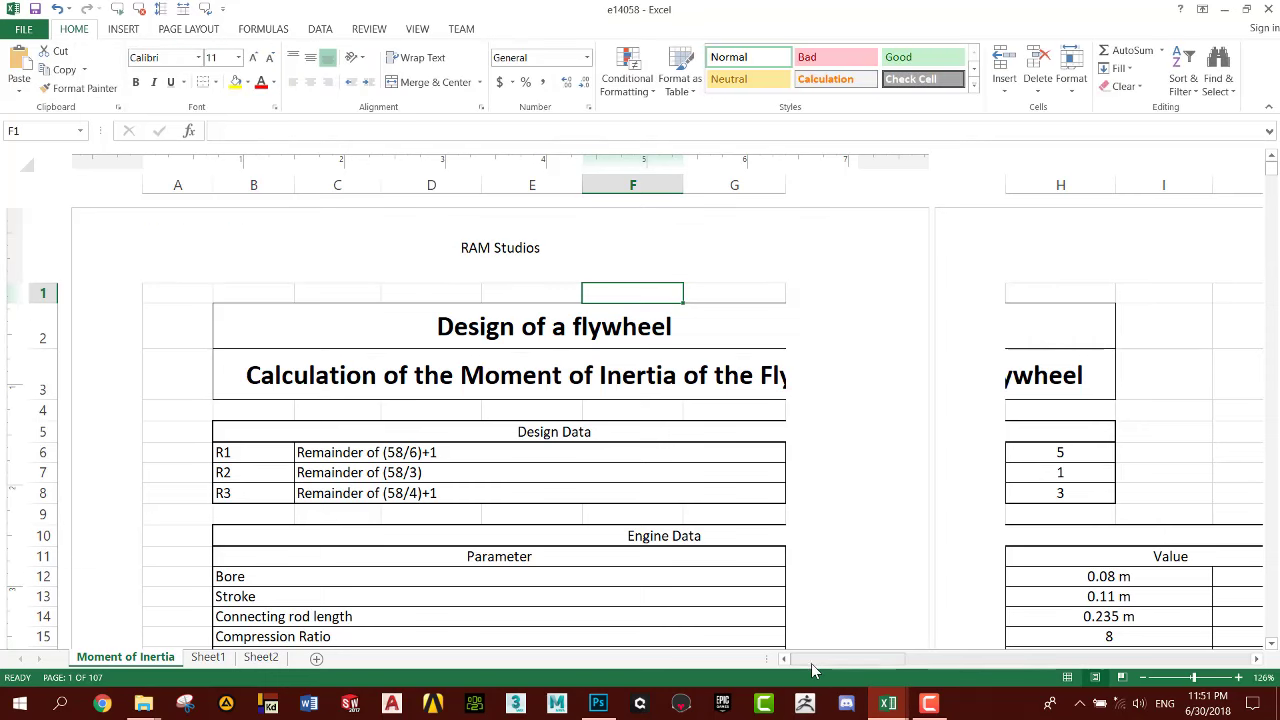
Check that later pages still show Moment of Inertia, then reopen the first-page RAM Studios header.
drag(819, 660, 830, 660)
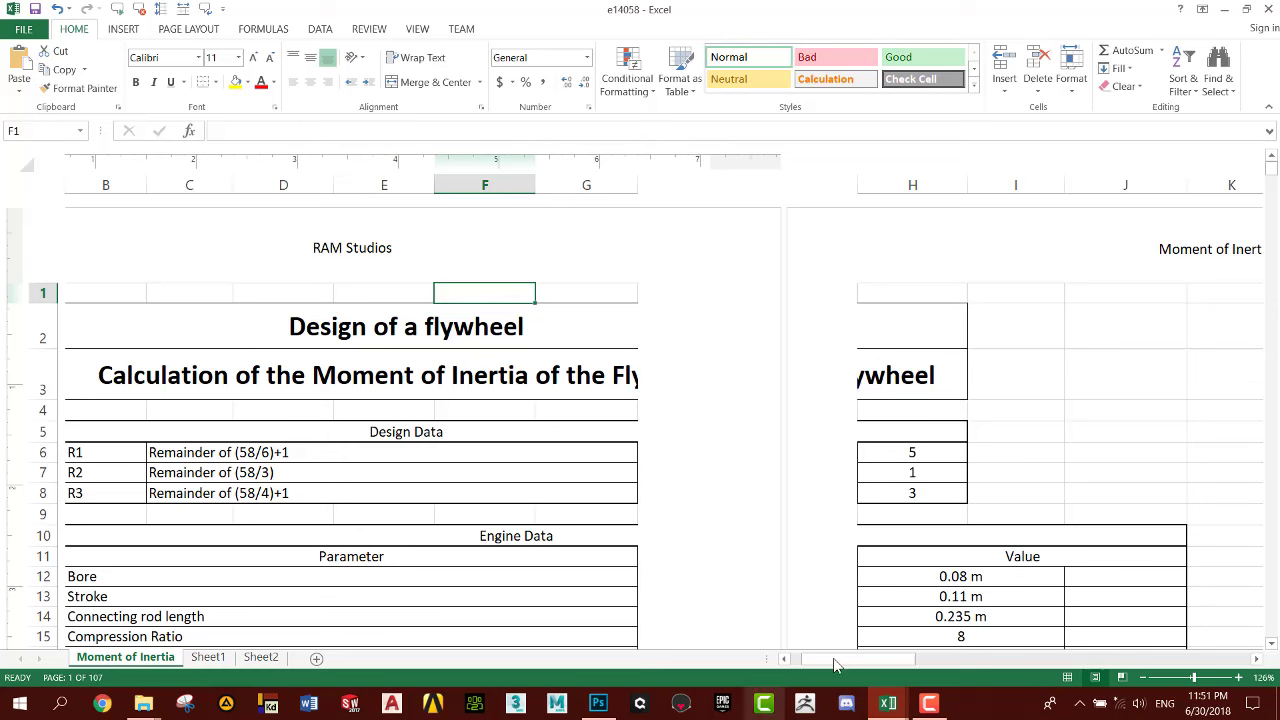
drag(829, 660, 810, 660)
scroll(531, 452, down, 6)
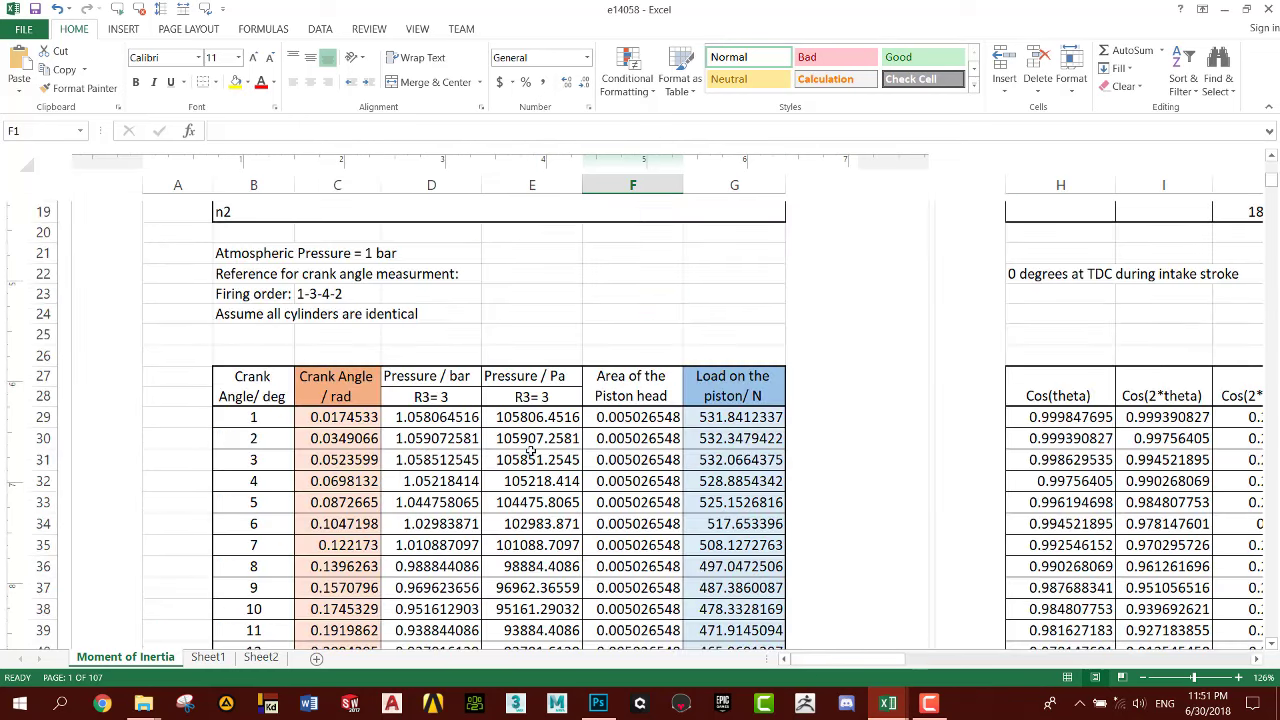
scroll(526, 410, down, 8)
scroll(610, 400, up, 6)
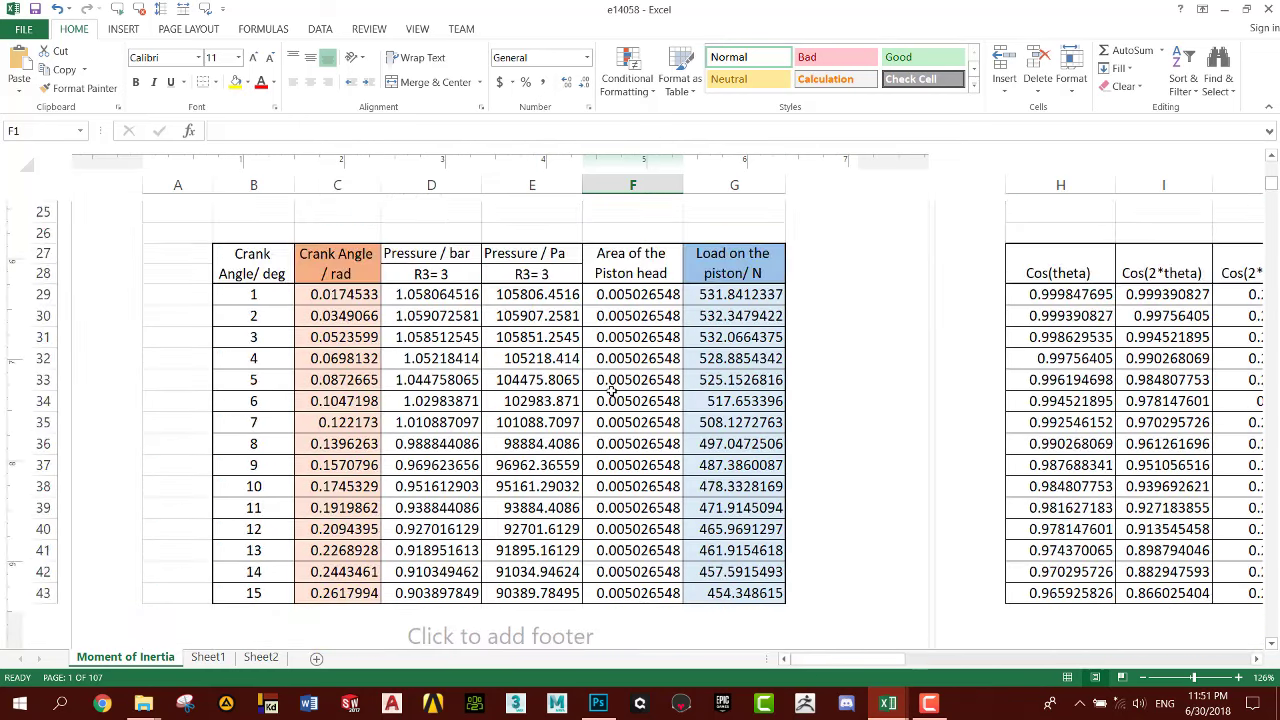
scroll(606, 409, up, 6)
scroll(606, 411, up, 2)
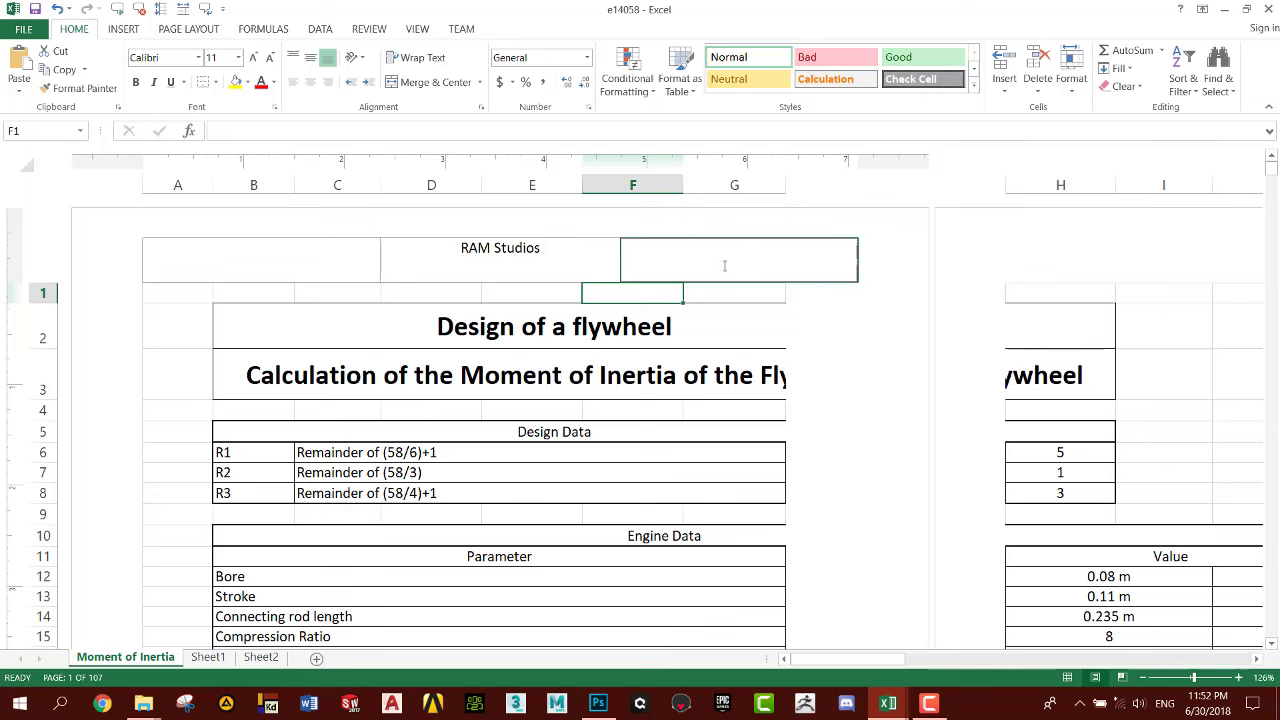
click(723, 263)
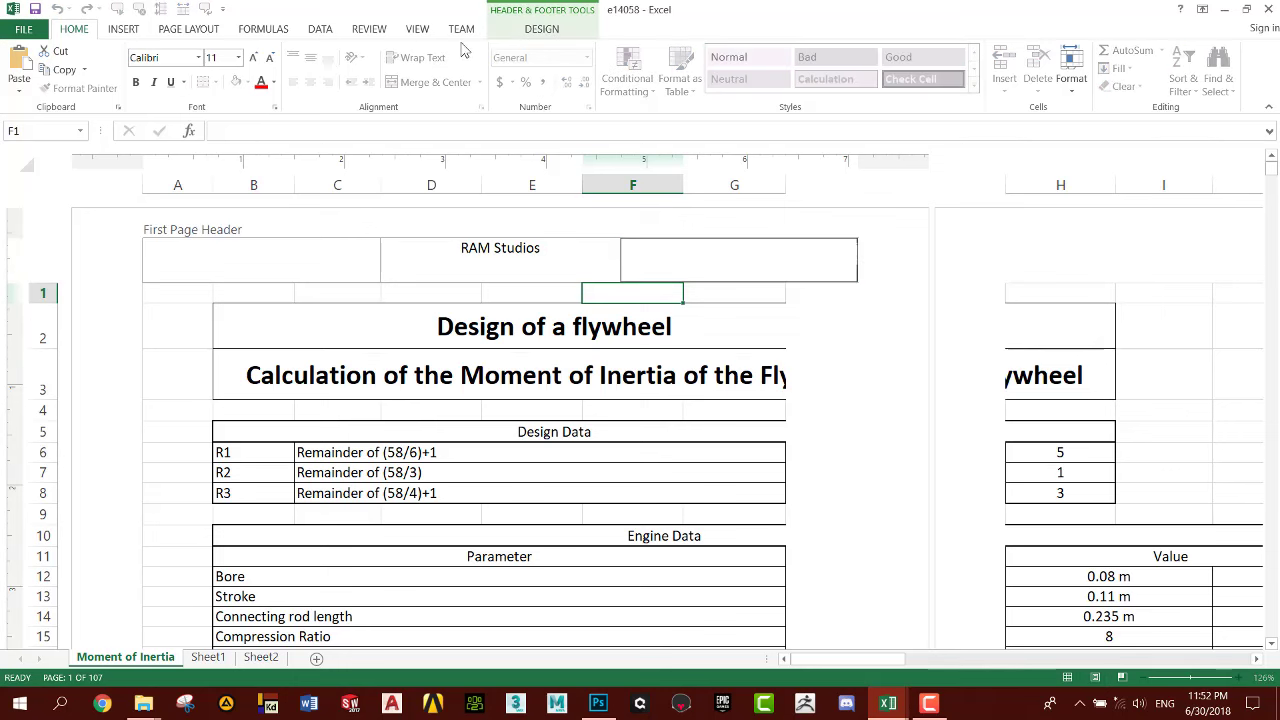
Untick Different First Page, tick Different Odd & Even Pages, and add the page number at right.
click(545, 31)
click(486, 57)
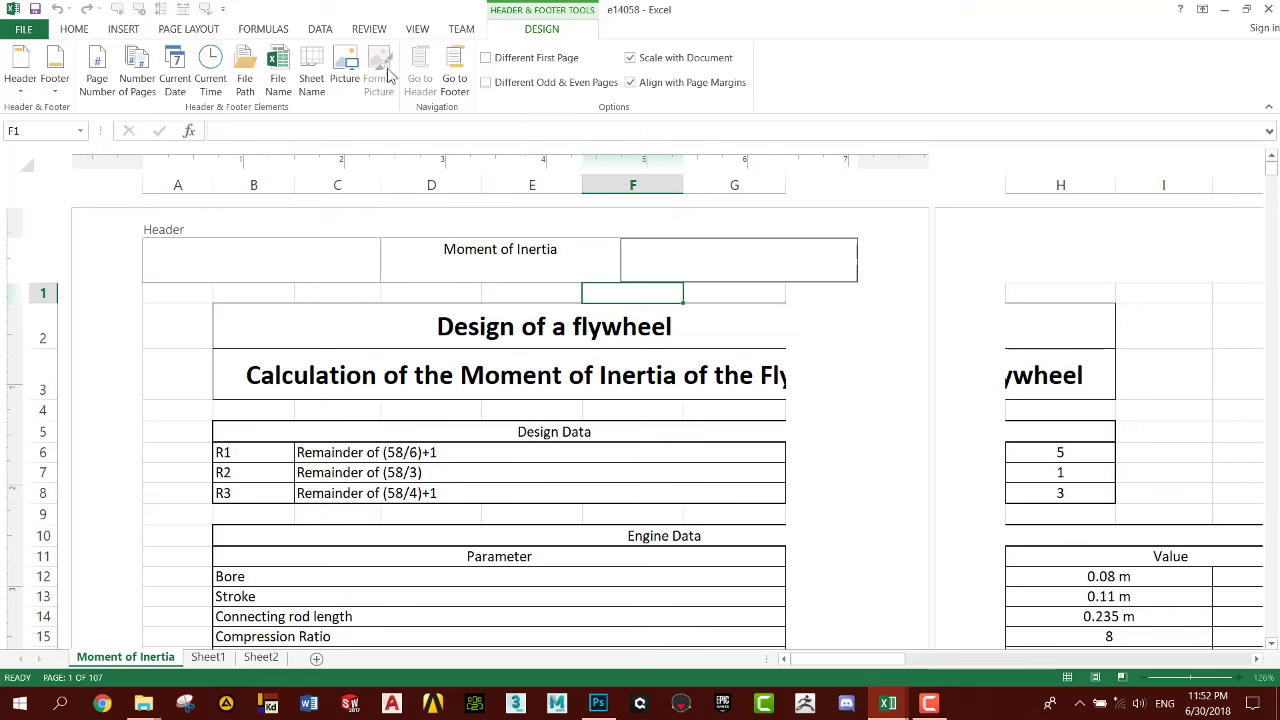
click(486, 82)
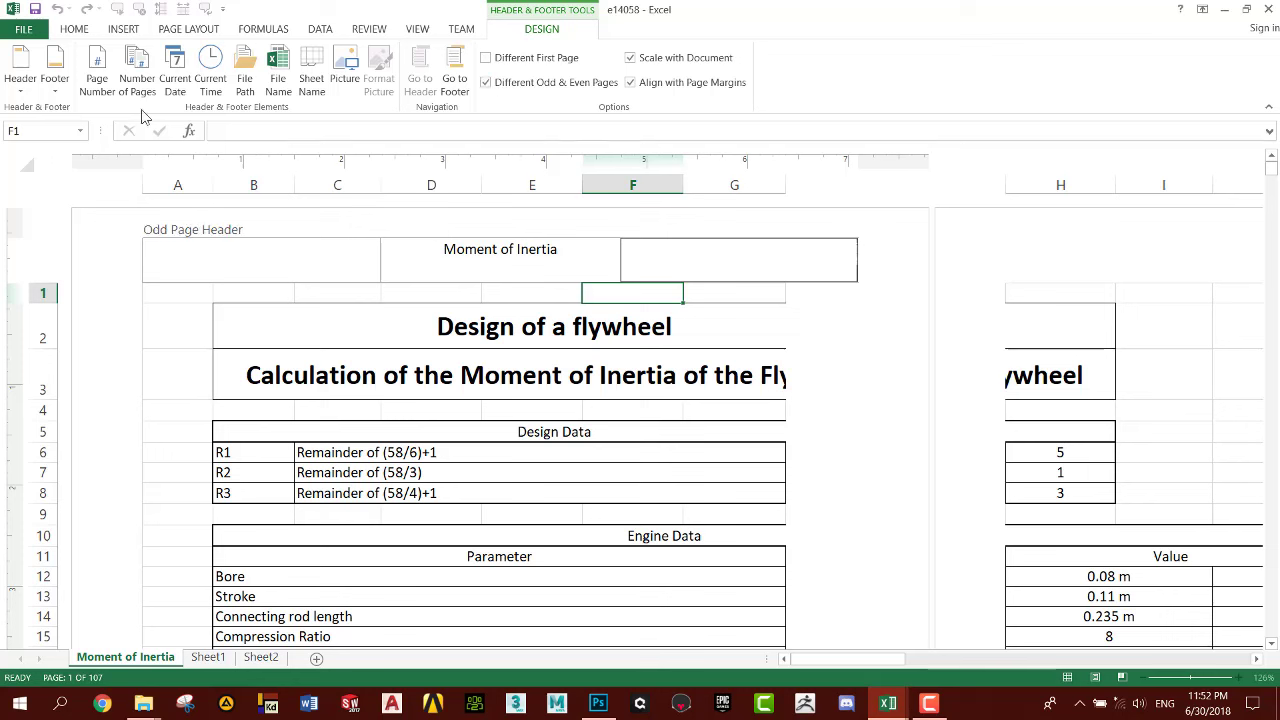
click(98, 80)
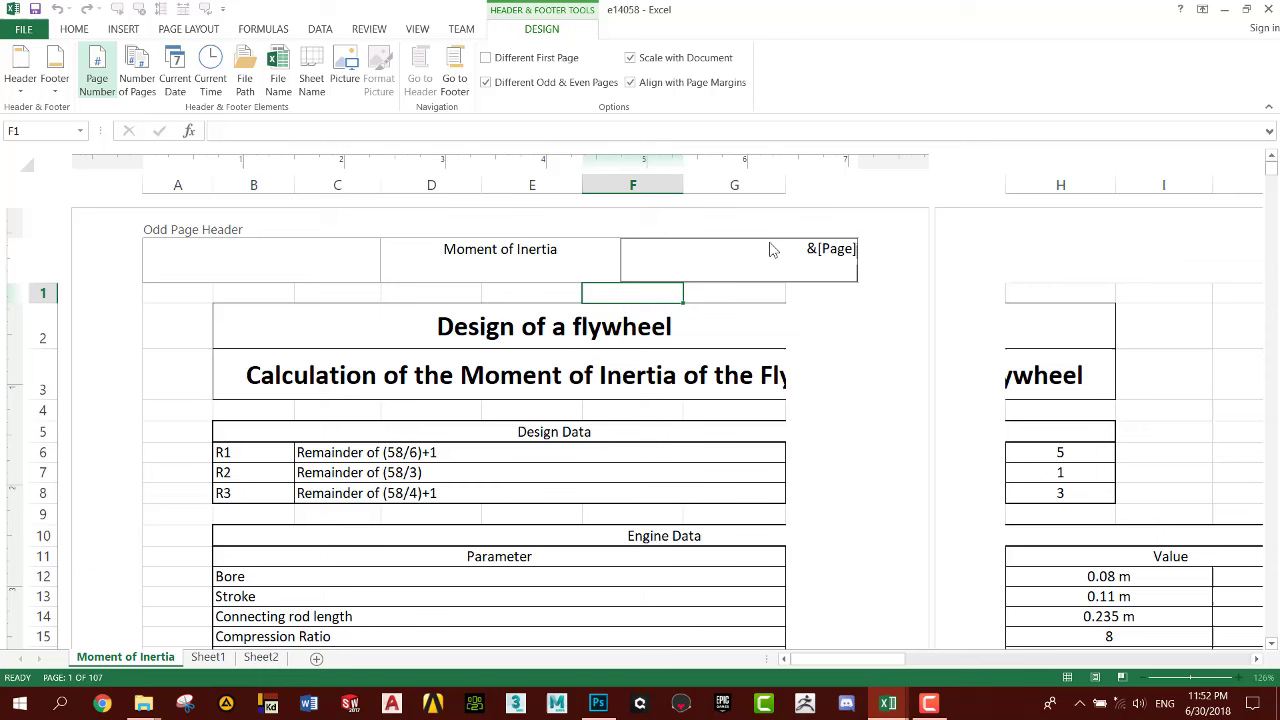
click(888, 340)
mouse_move(870, 659)
mouse_down()
mouse_move(968, 660)
mouse_move(870, 660)
mouse_up()
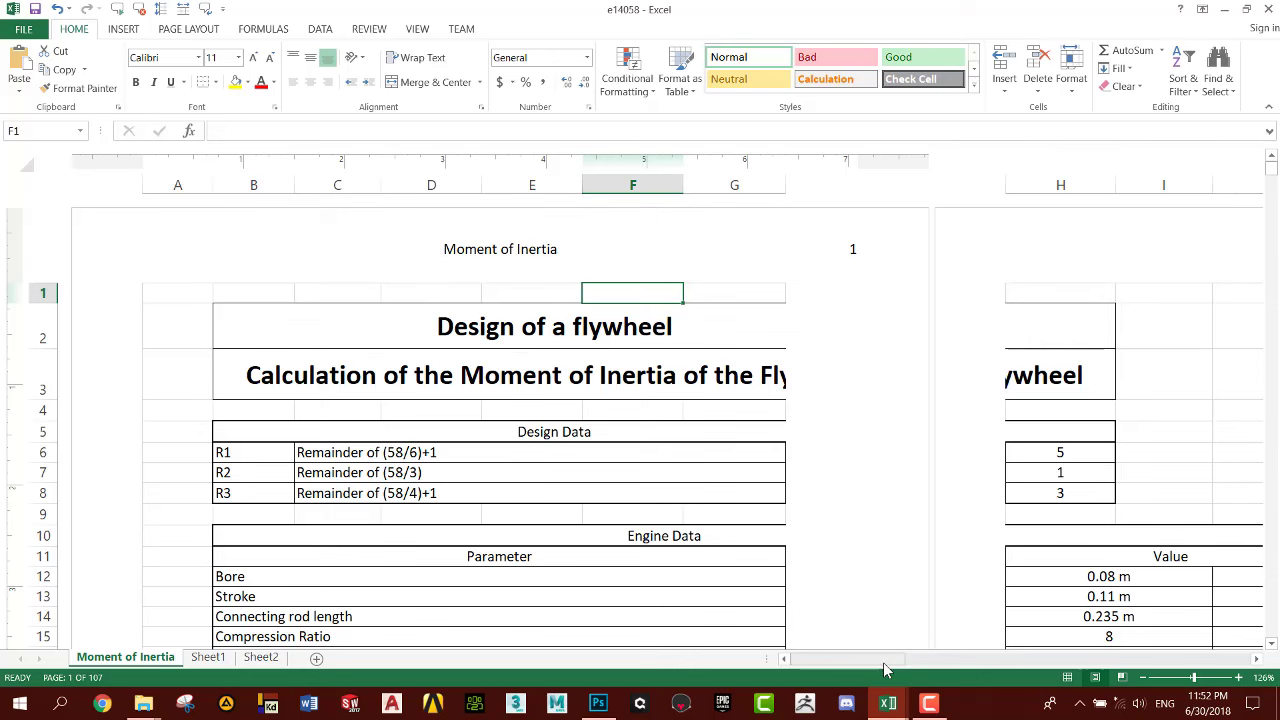
drag(886, 660, 957, 659)
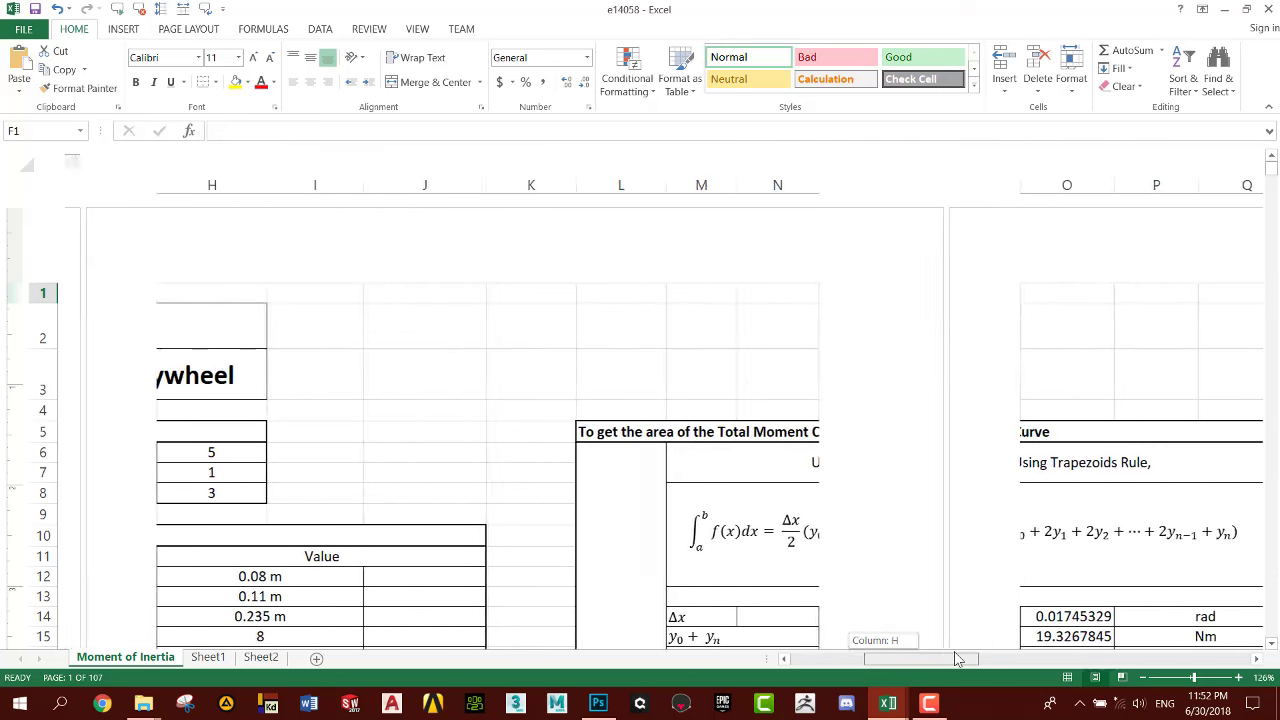
Zoom out to 88% and insert the file name e14058 into the even-page centre header.
click(1188, 677)
drag(1188, 677, 1185, 678)
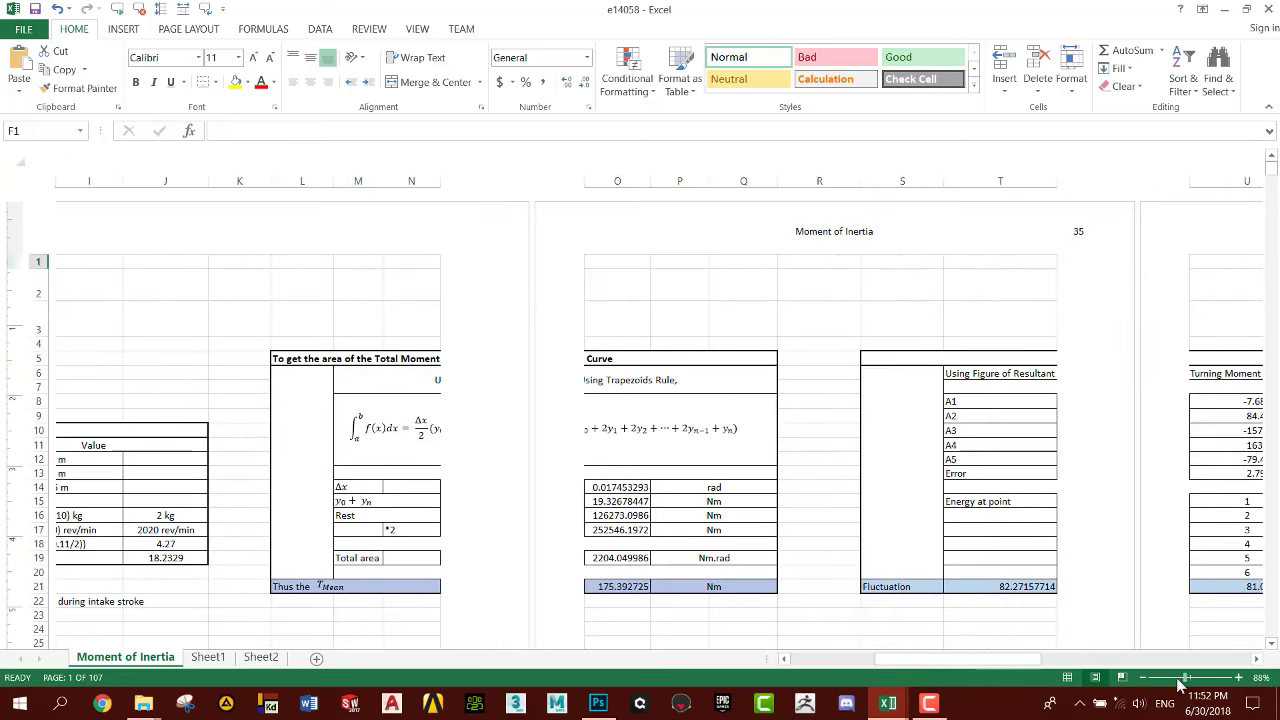
drag(983, 660, 899, 660)
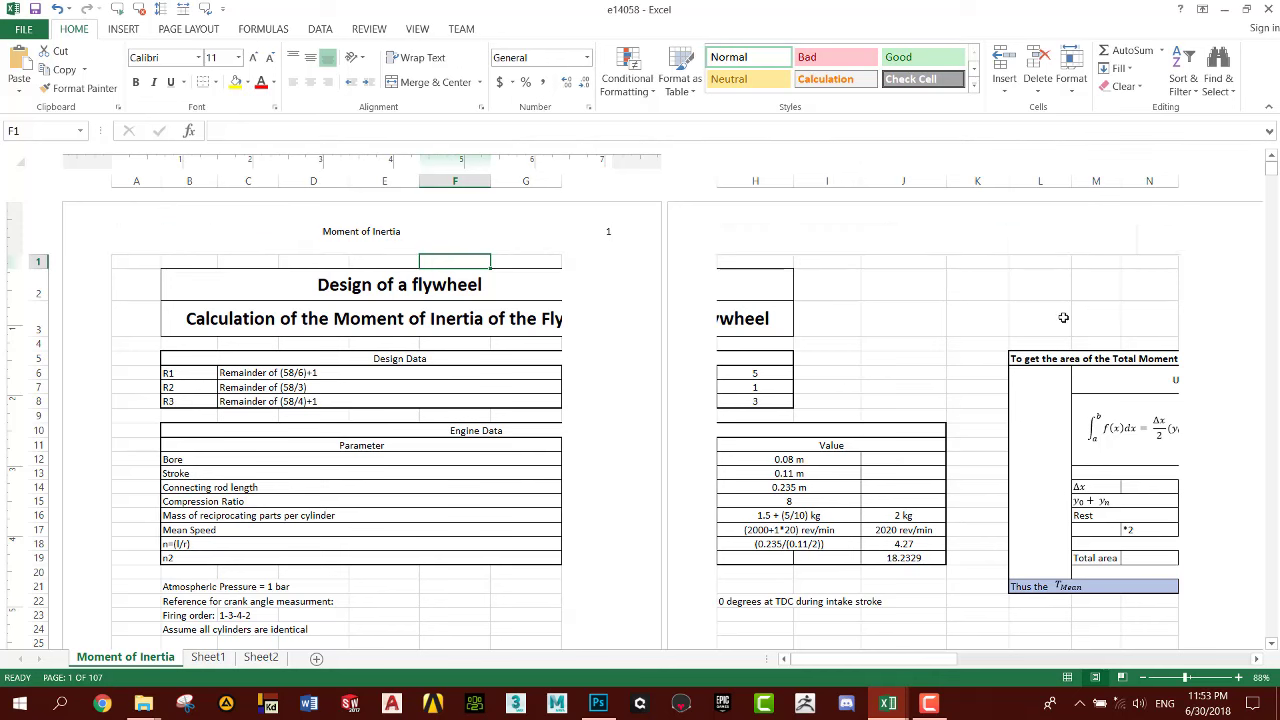
click(1030, 228)
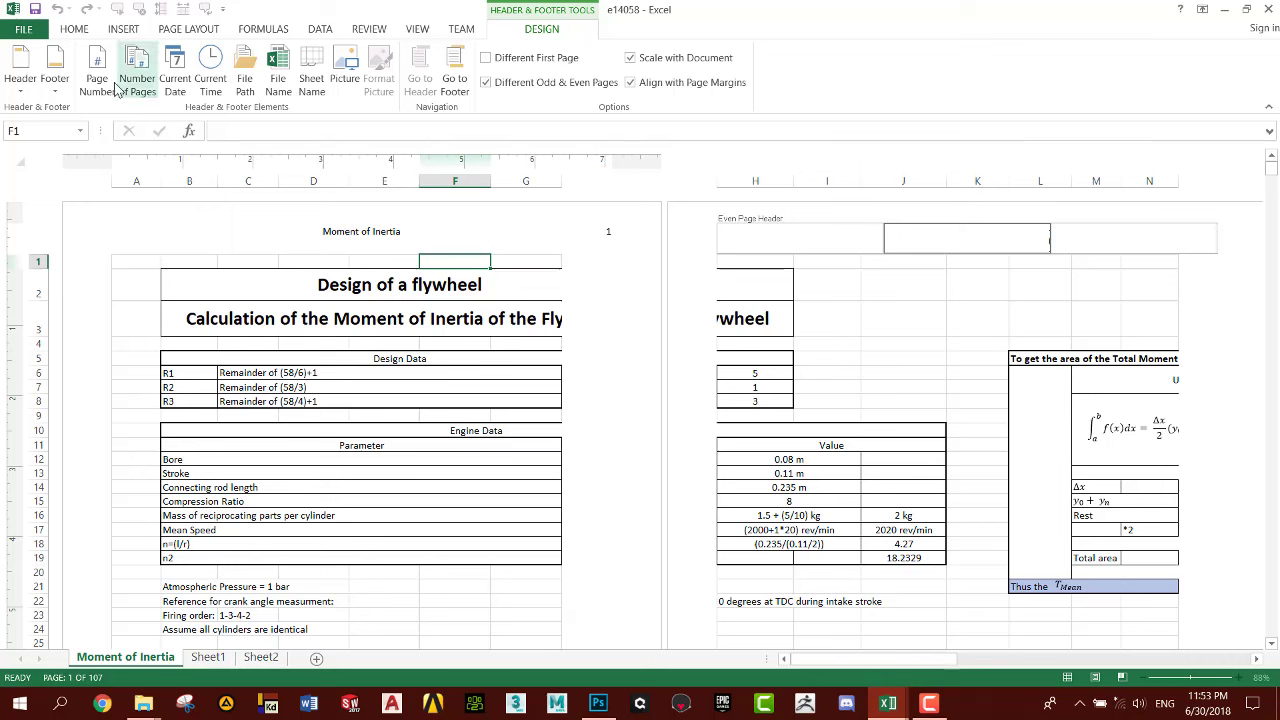
click(278, 72)
click(1240, 291)
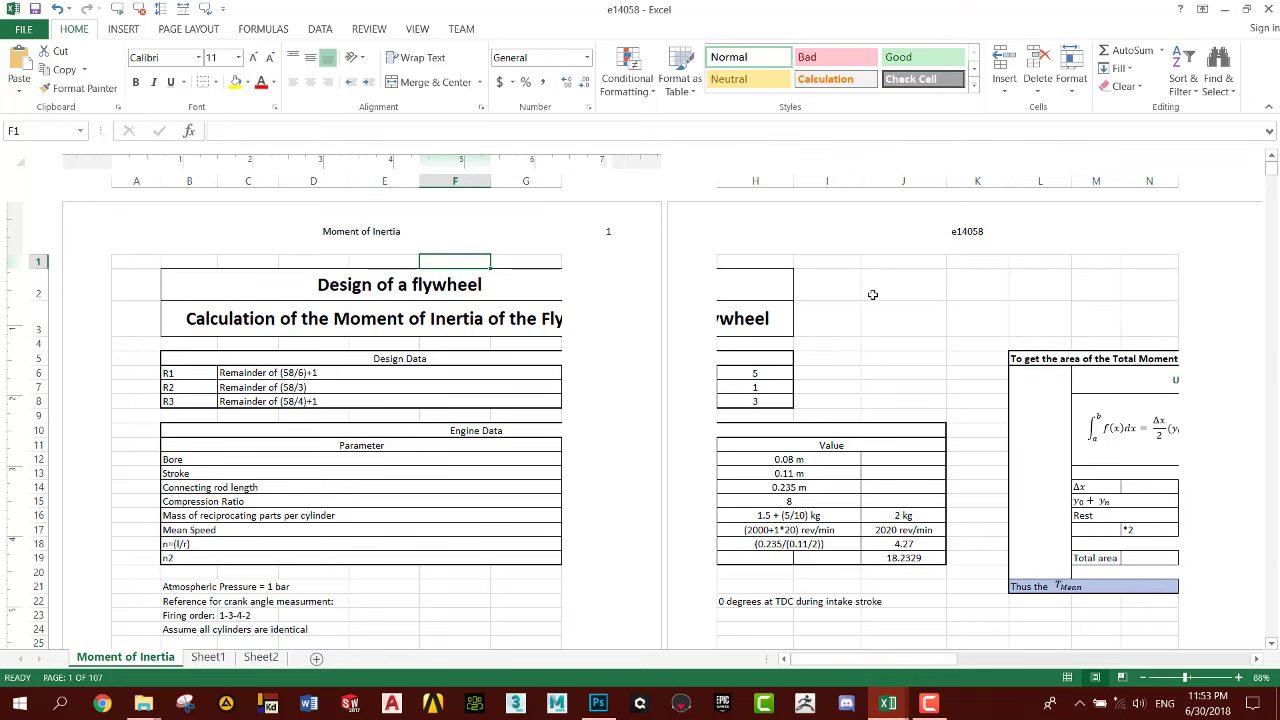
Scroll through the pages to confirm the alternating headers, then reopen the first page header.
scroll(549, 478, down, 5)
scroll(549, 478, down, 5)
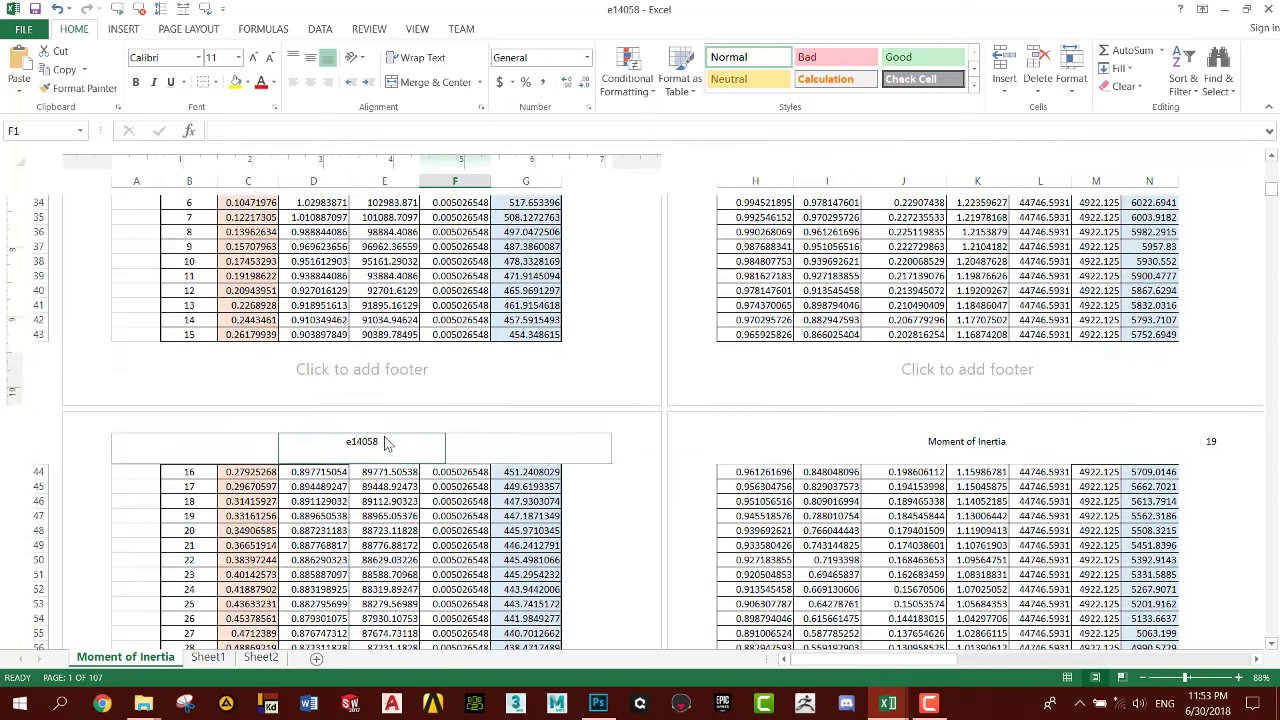
scroll(503, 488, down, 3)
scroll(503, 488, down, 3)
scroll(505, 490, down, 3)
scroll(510, 493, down, 3)
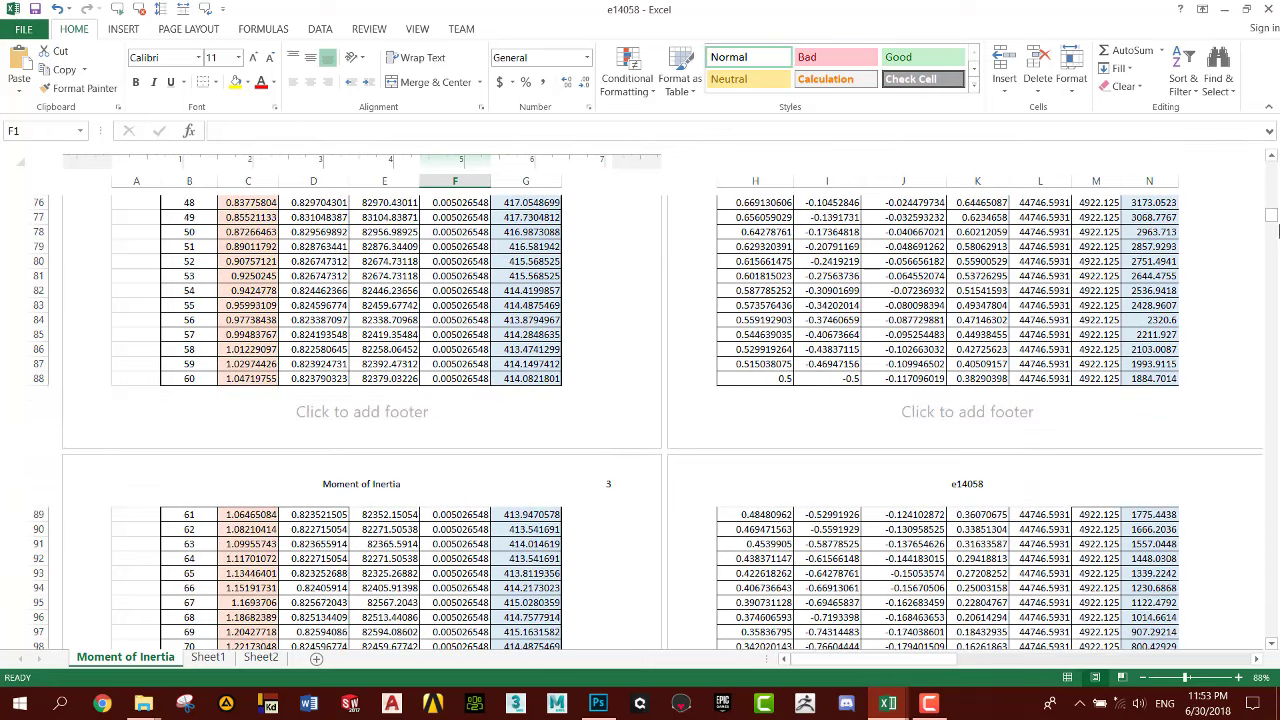
drag(1271, 214, 1273, 165)
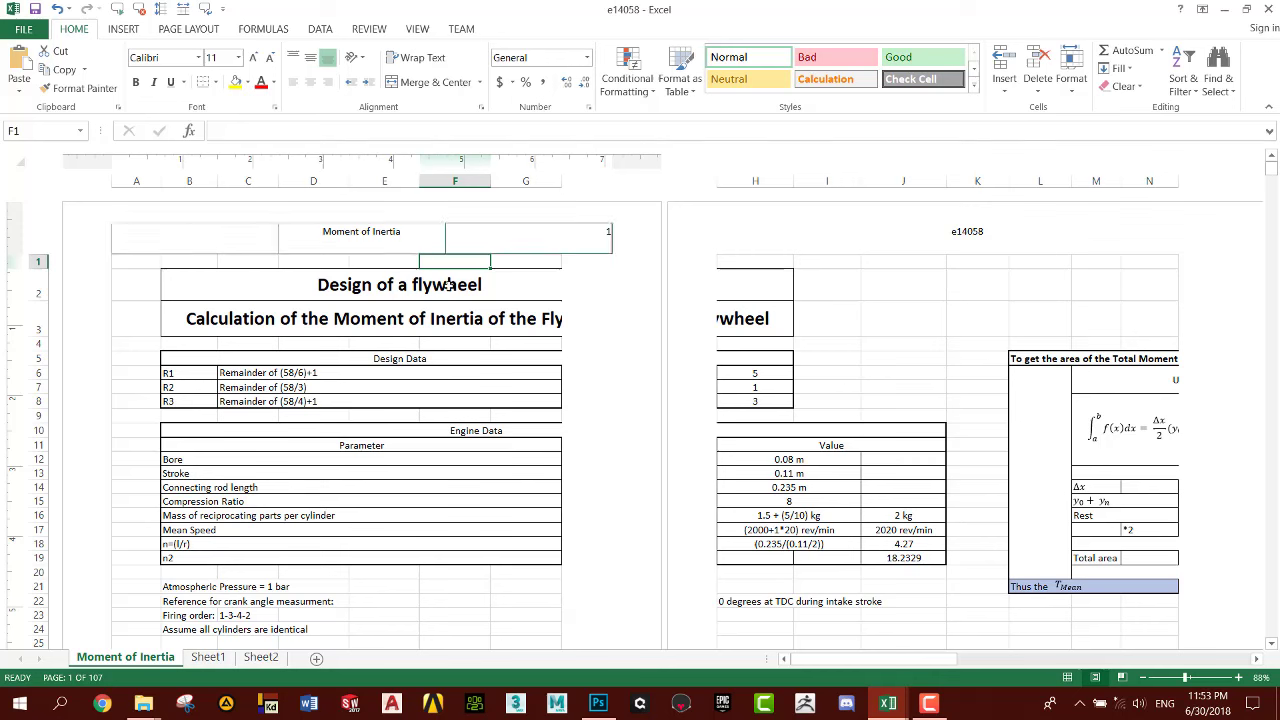
click(378, 249)
Untick Different Odd & Even Pages so all pages share the Moment of Inertia and page-number header.
click(541, 28)
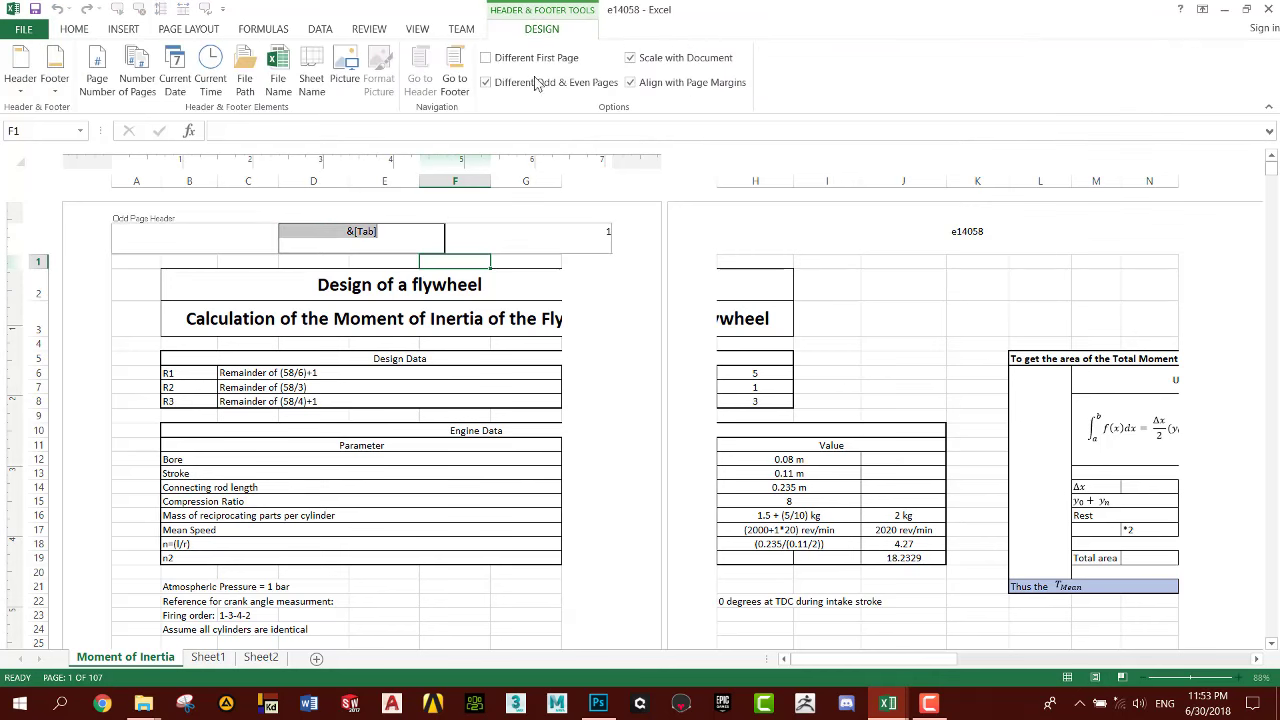
click(494, 86)
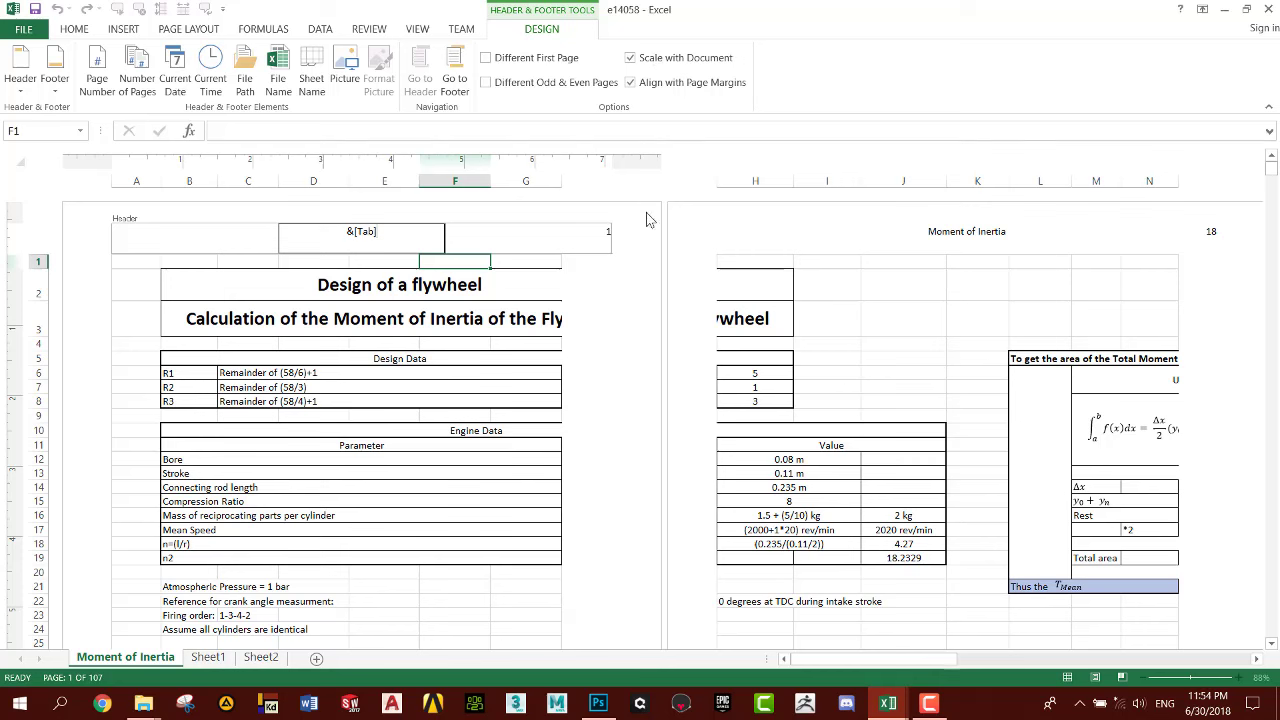
click(638, 274)
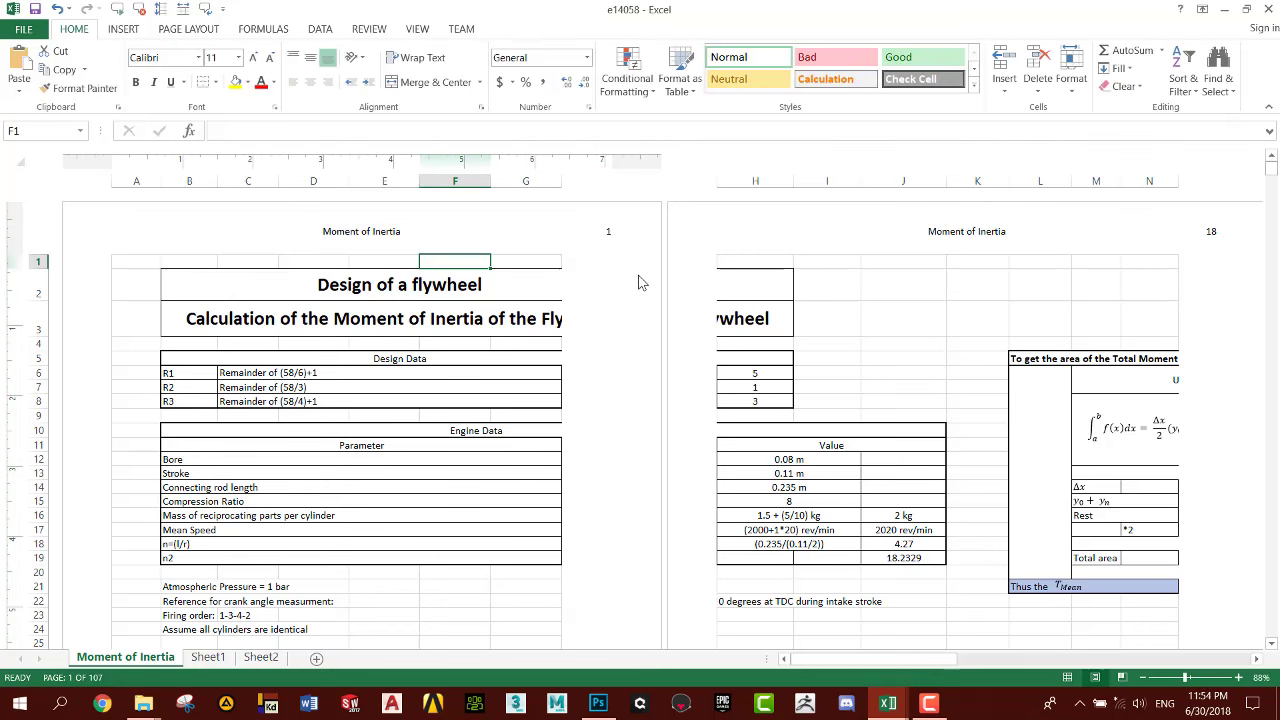
click(463, 240)
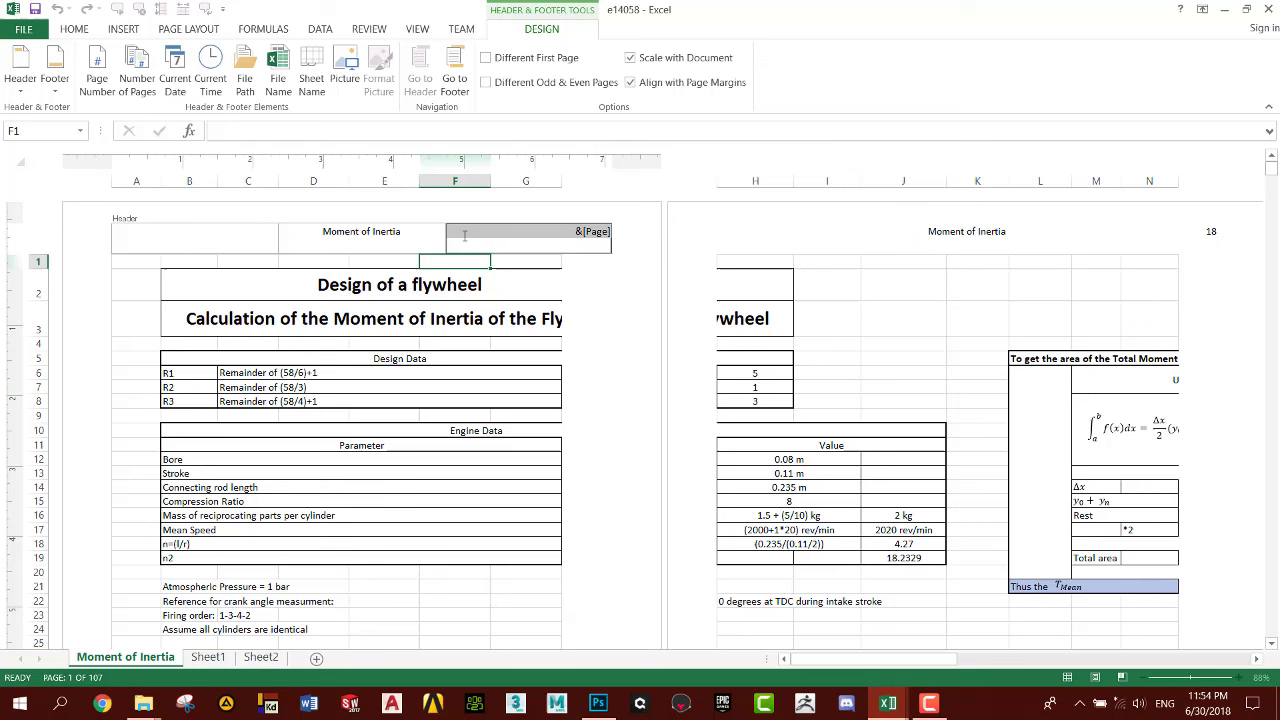
click(341, 242)
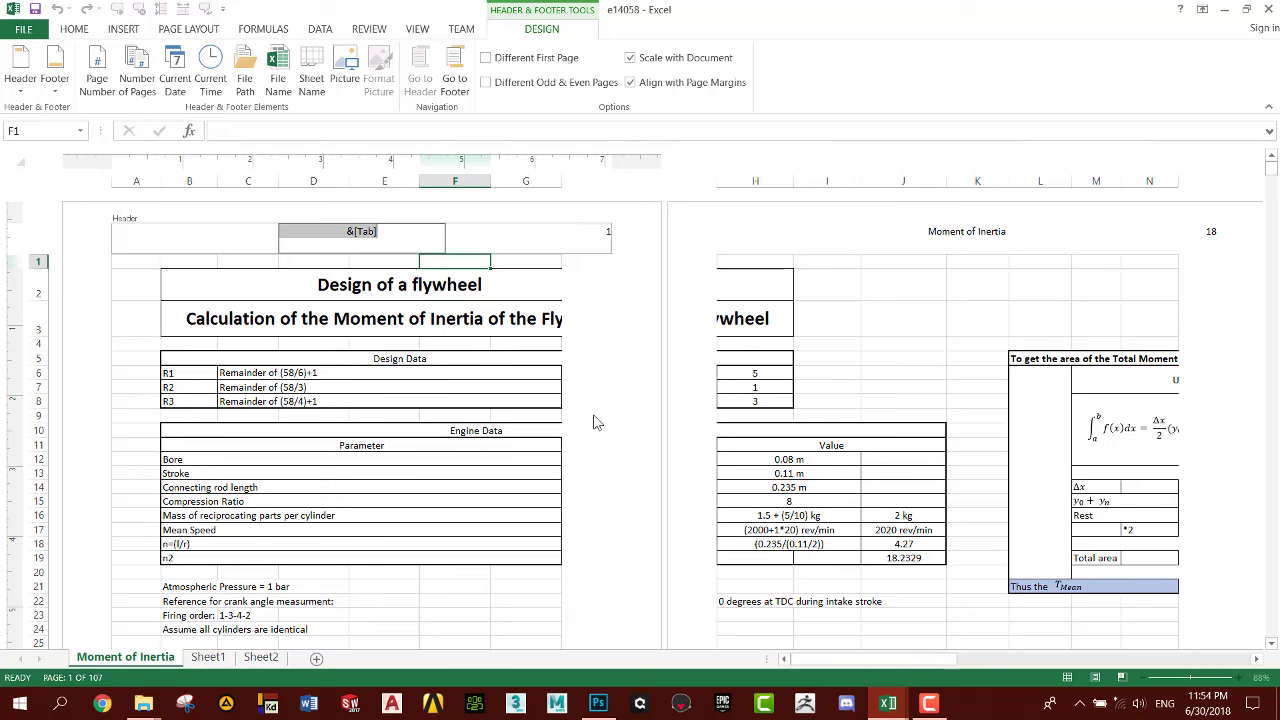
Compare Align with Page Margins on and off, leave it ticked, and exit header editing.
click(629, 83)
click(631, 84)
click(631, 83)
click(632, 84)
click(631, 84)
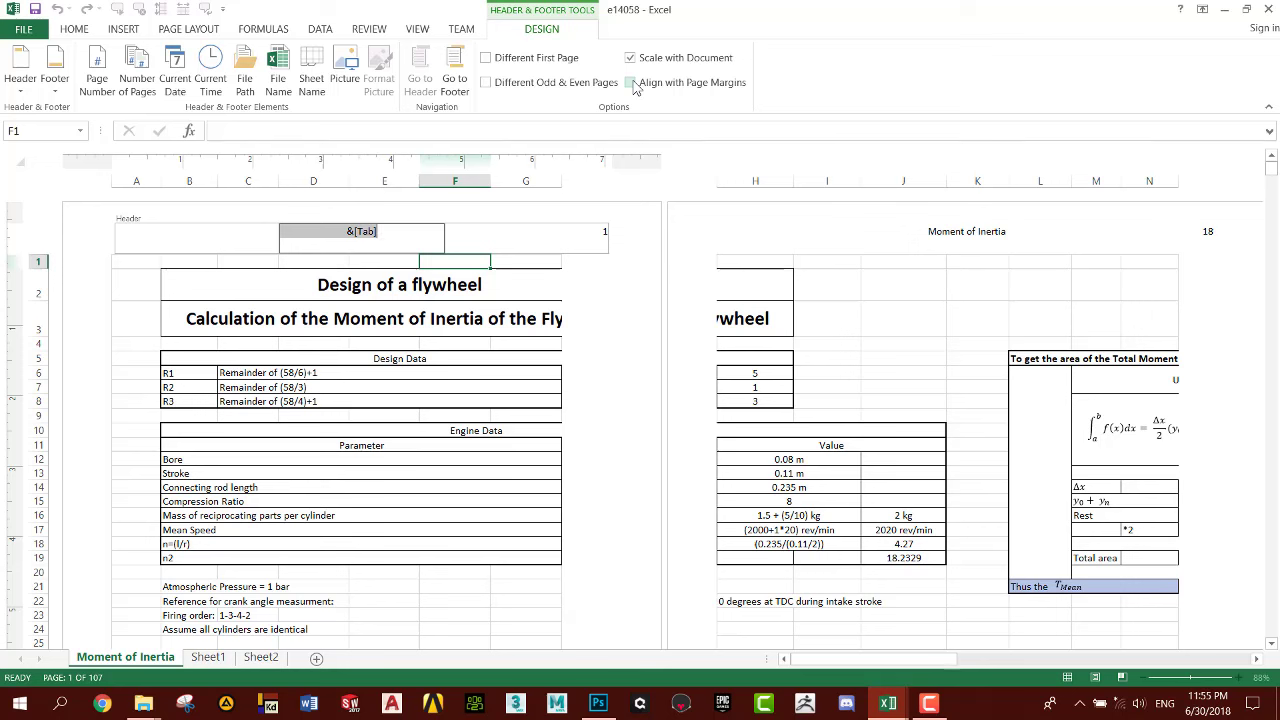
click(633, 86)
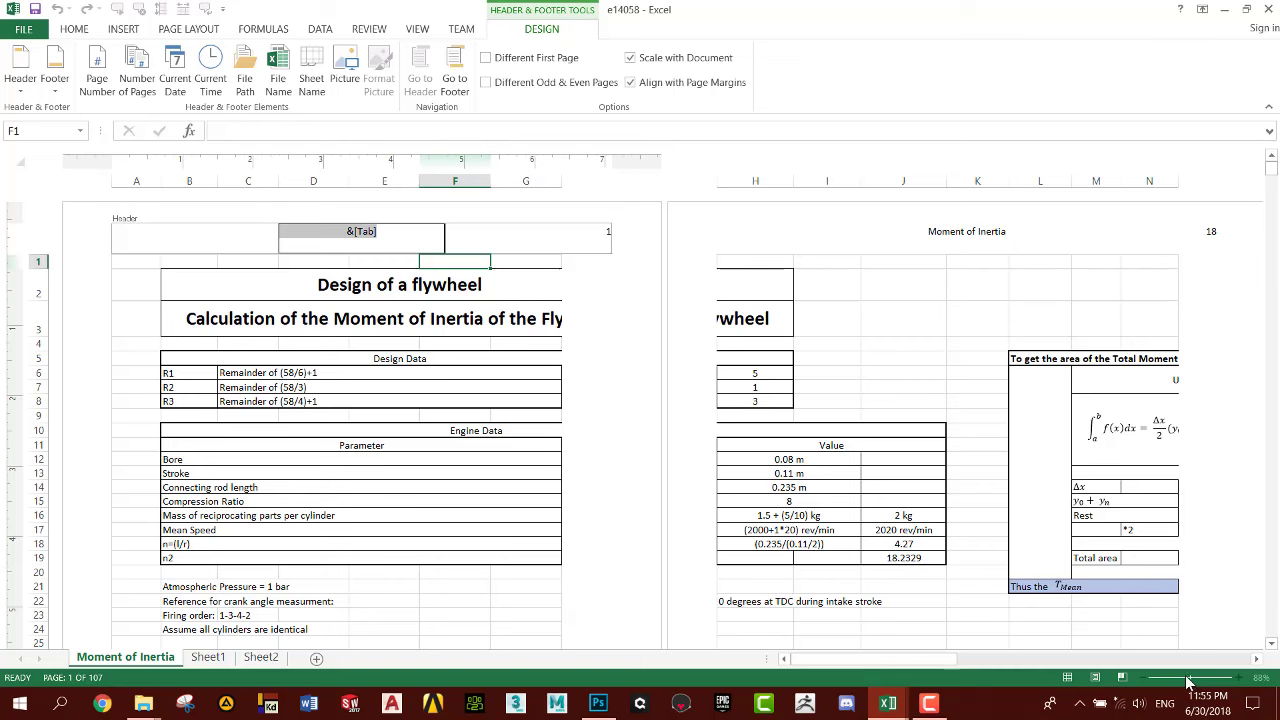
click(608, 366)
Zoom out to about 43% to see many pages and their headers at once.
drag(1186, 678, 1159, 679)
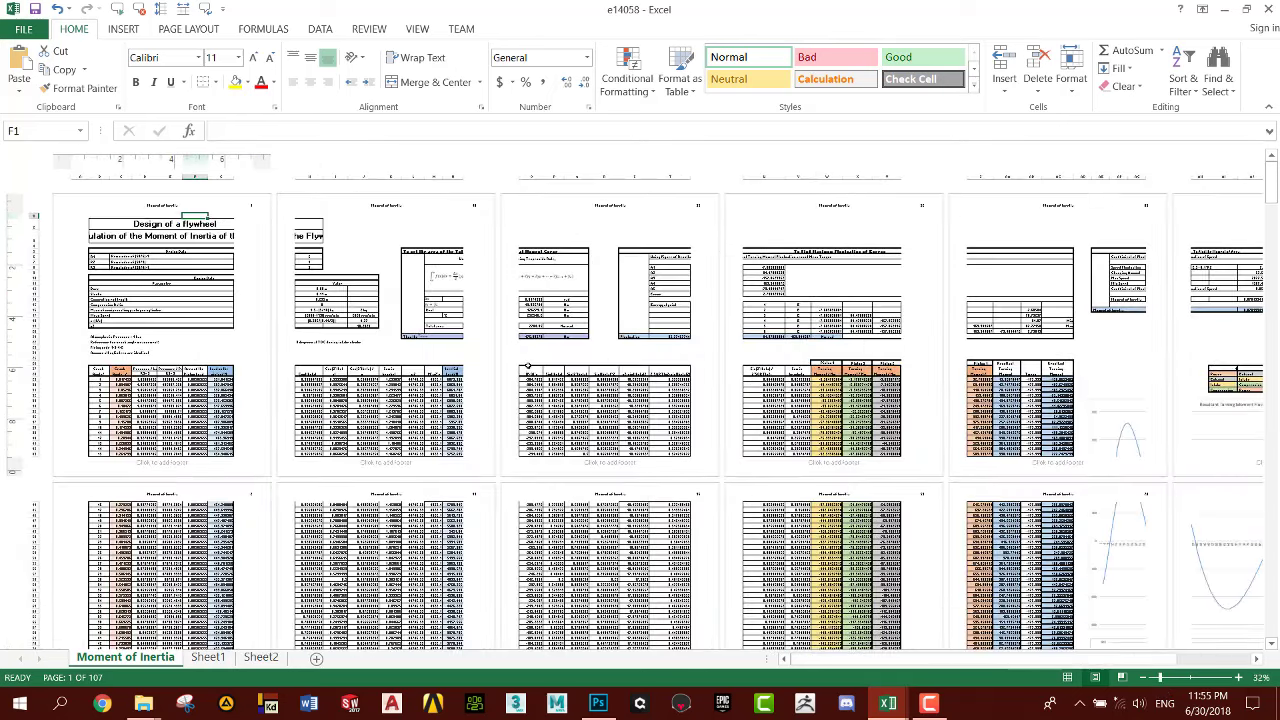